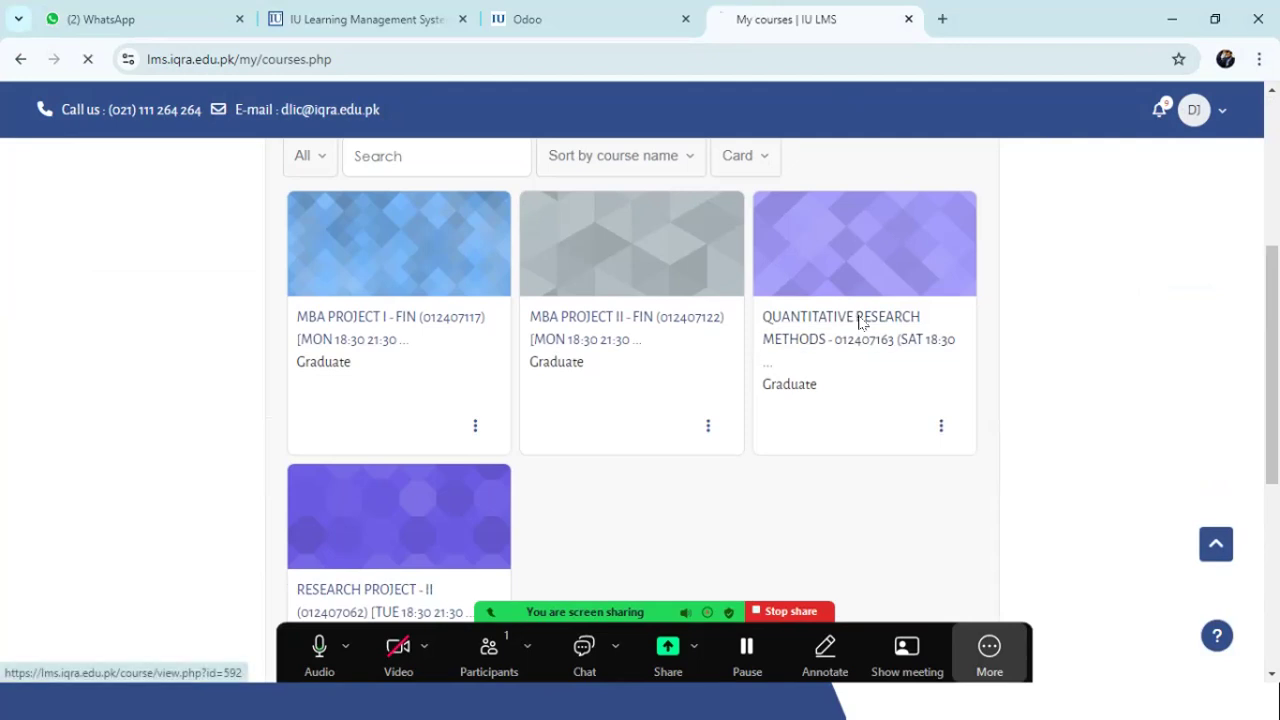
- Examine the Quantitative Research Methods course page and the two quizzes listed in its Quizzes section
{"action": "scroll", "coordinate": [851, 286], "scroll_direction": "down", "scroll_amount": 3}
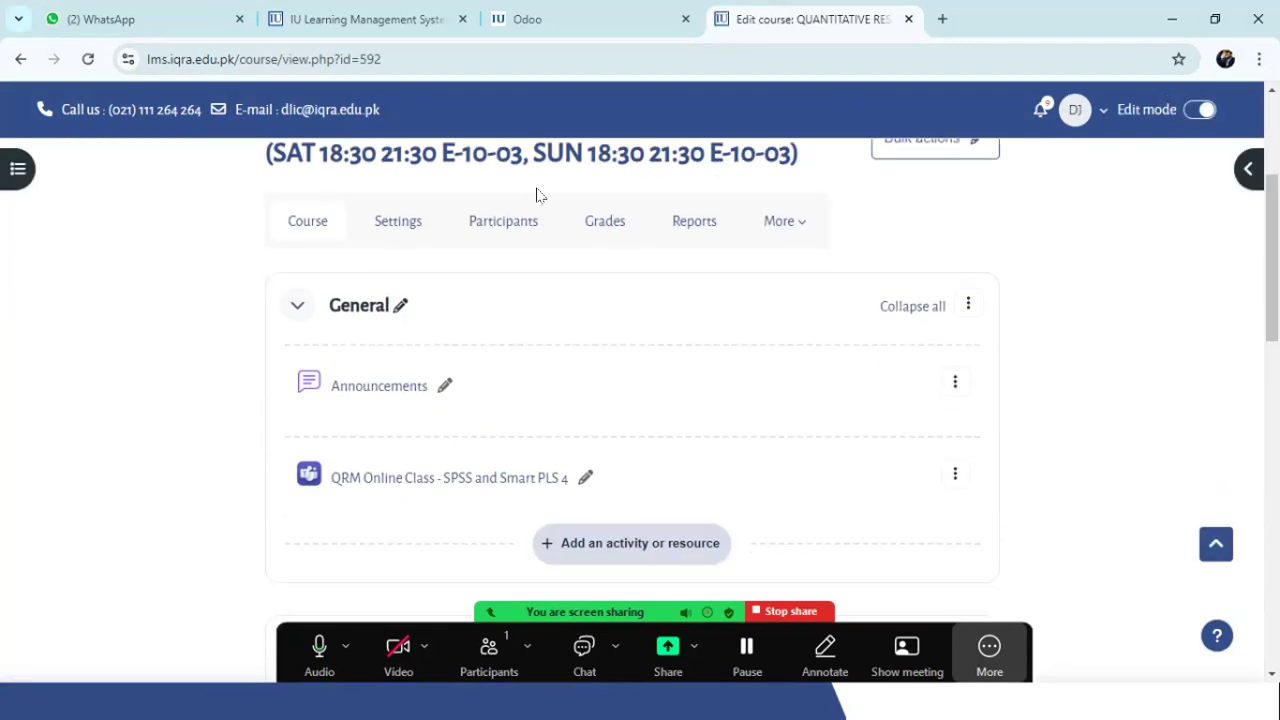
{"action": "scroll", "coordinate": [537, 194], "scroll_direction": "down", "scroll_amount": 5}
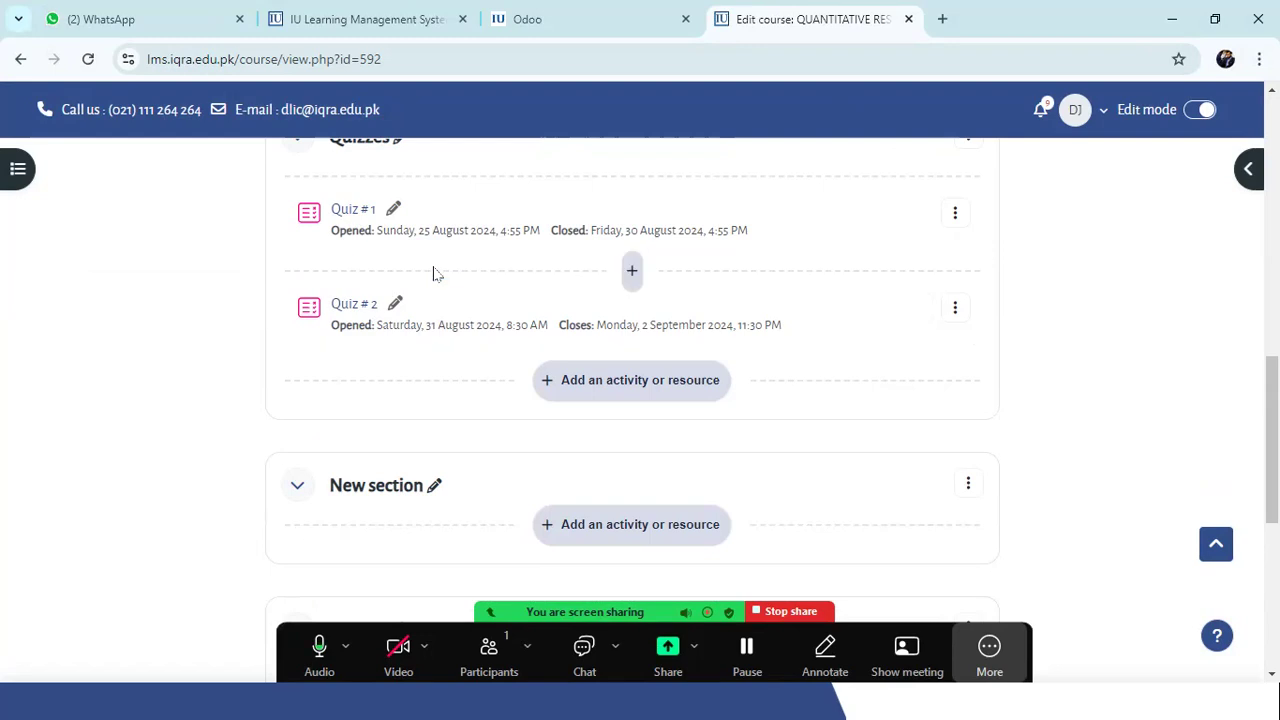
{"action": "scroll", "coordinate": [437, 274], "scroll_direction": "down", "scroll_amount": 3}
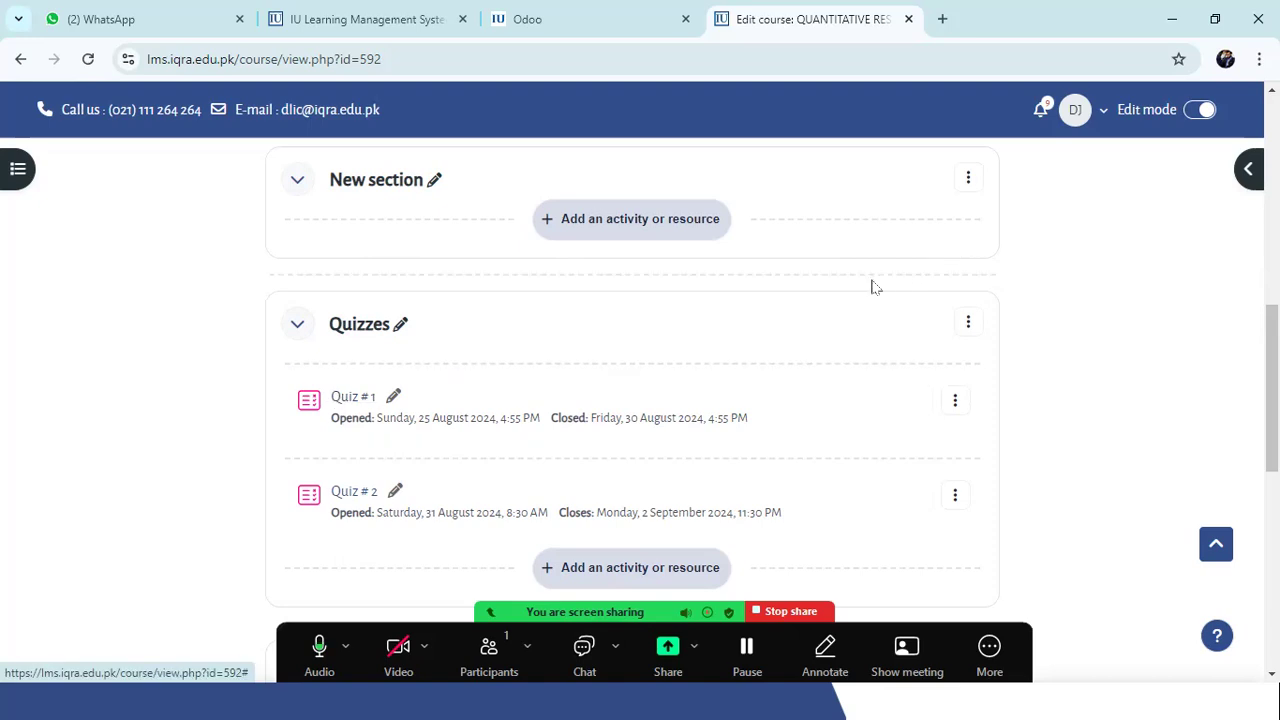
{"action": "scroll", "coordinate": [586, 335], "scroll_direction": "up", "scroll_amount": 5}
{"action": "scroll", "coordinate": [566, 324], "scroll_direction": "up", "scroll_amount": 3}
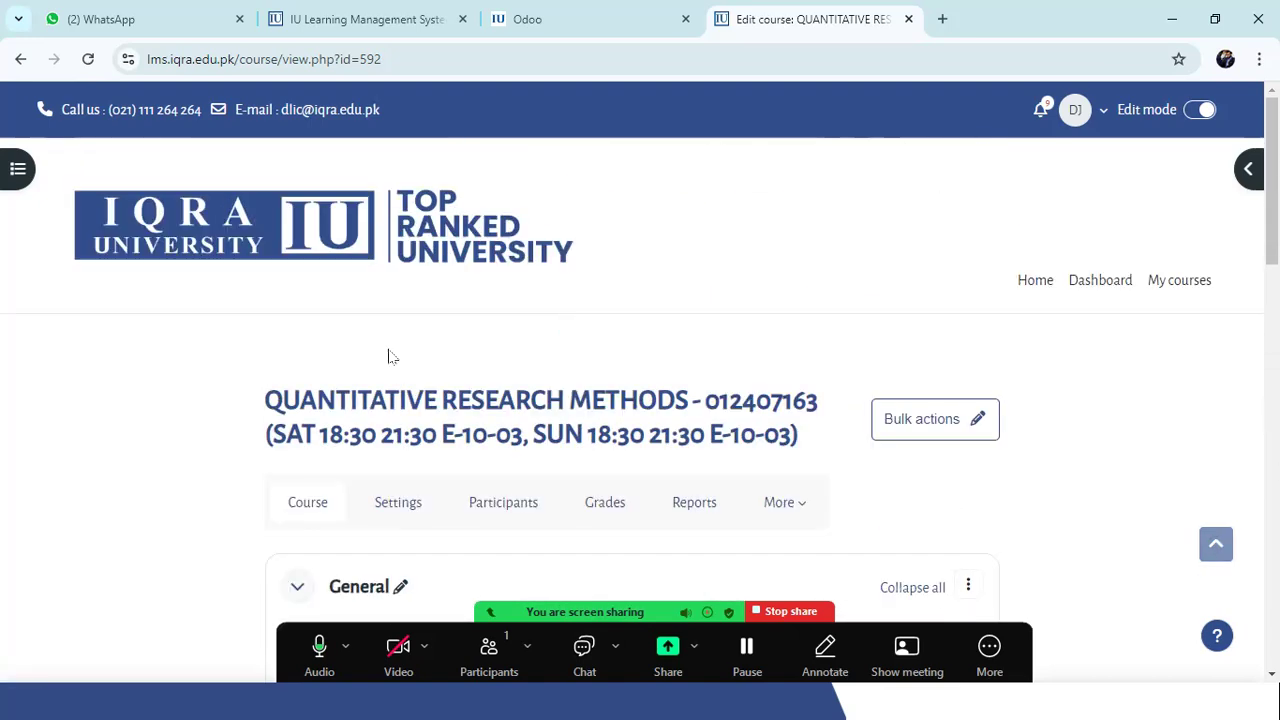
- Open the course's grader report and view its Quiz #1, Quiz #2 and Course total columns
{"action": "left_click", "coordinate": [605, 502]}
{"action": "scroll", "coordinate": [623, 329], "scroll_direction": "down", "scroll_amount": 3}
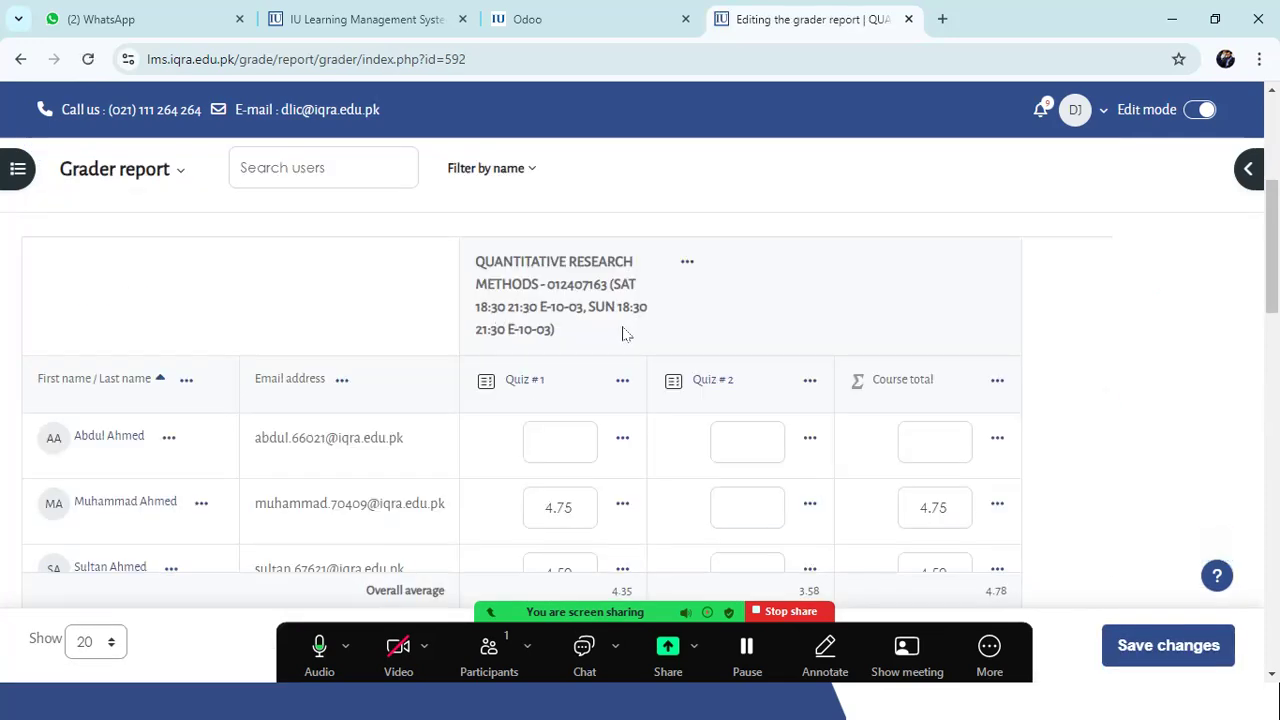
{"action": "scroll", "coordinate": [443, 334], "scroll_direction": "down", "scroll_amount": 3}
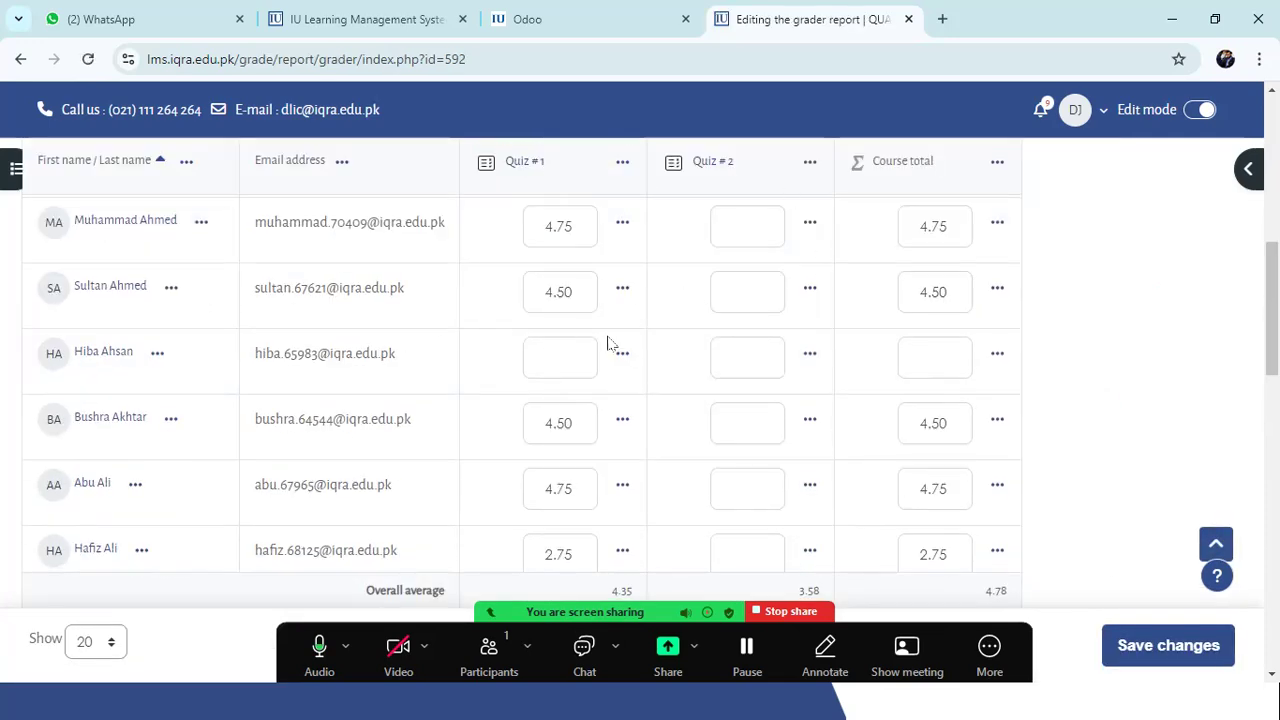
{"action": "scroll", "coordinate": [449, 337], "scroll_direction": "up", "scroll_amount": 4}
{"action": "scroll", "coordinate": [409, 377], "scroll_direction": "down", "scroll_amount": 3}
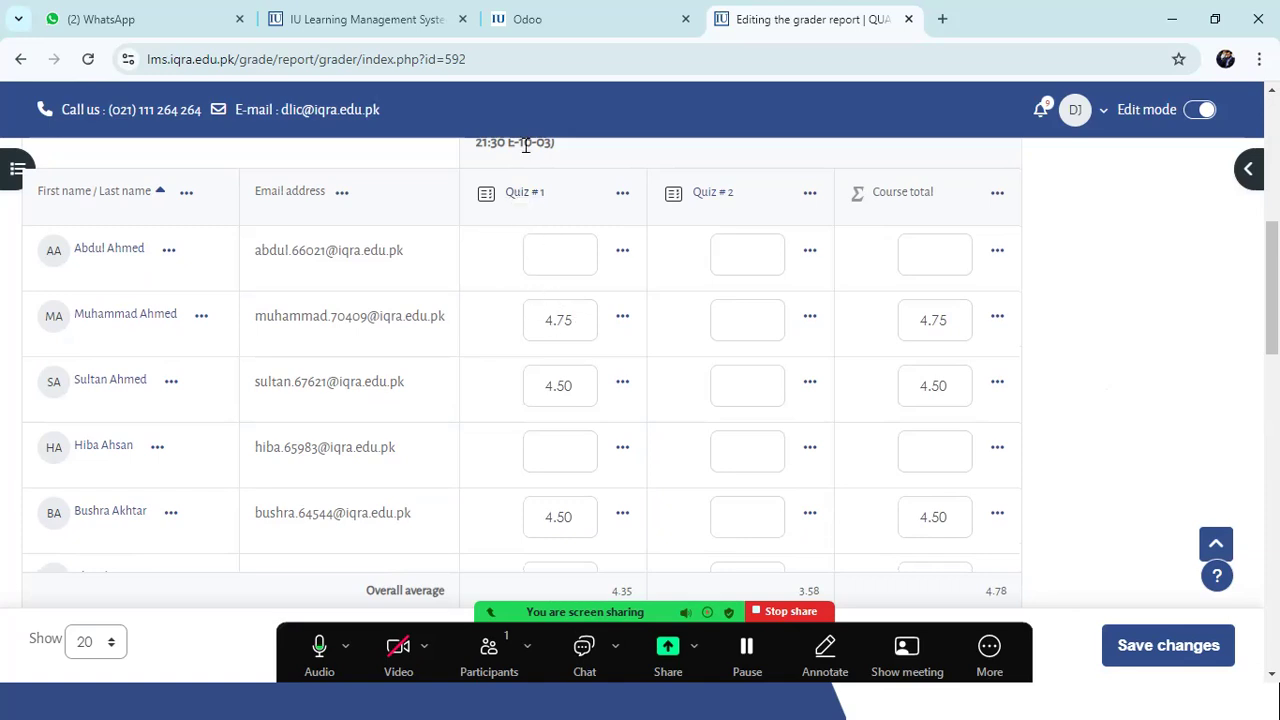
{"action": "scroll", "coordinate": [540, 250], "scroll_direction": "up", "scroll_amount": 1}
{"action": "scroll", "coordinate": [594, 230], "scroll_direction": "up", "scroll_amount": 1}
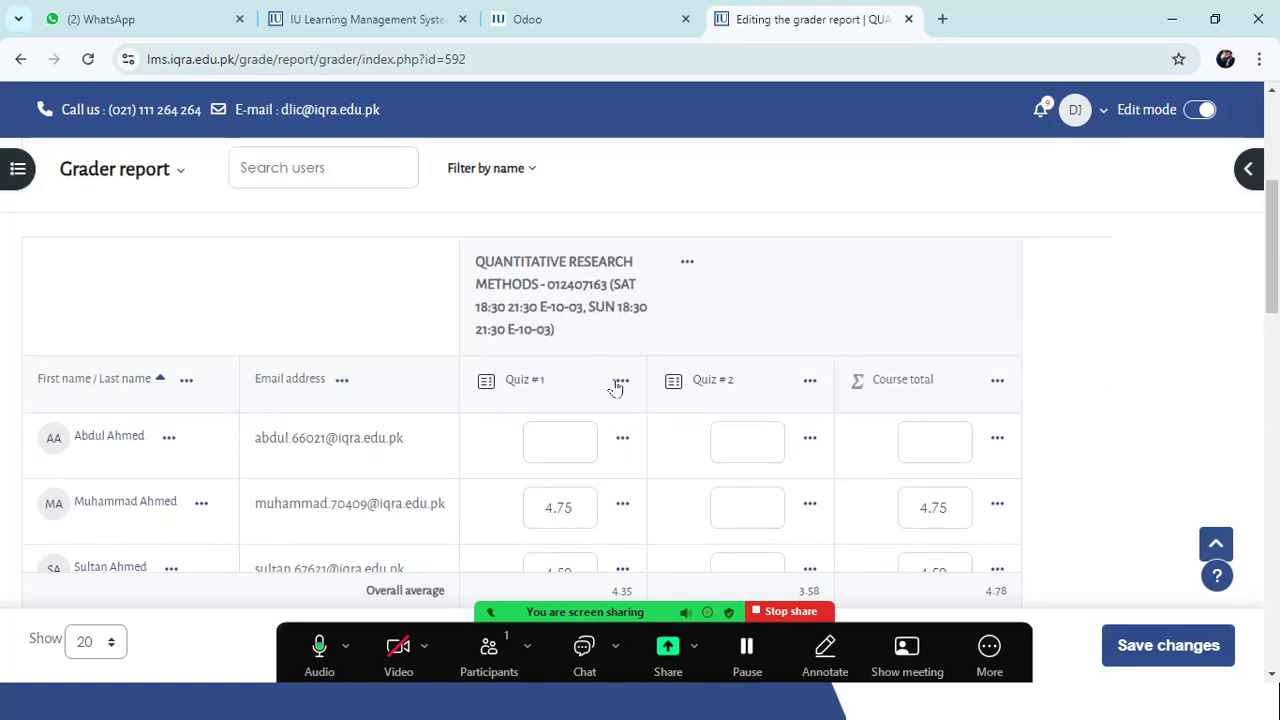
- Examine the students' quiz grades and course totals down to the overall average row
{"action": "scroll", "coordinate": [627, 386], "scroll_direction": "down", "scroll_amount": 12}
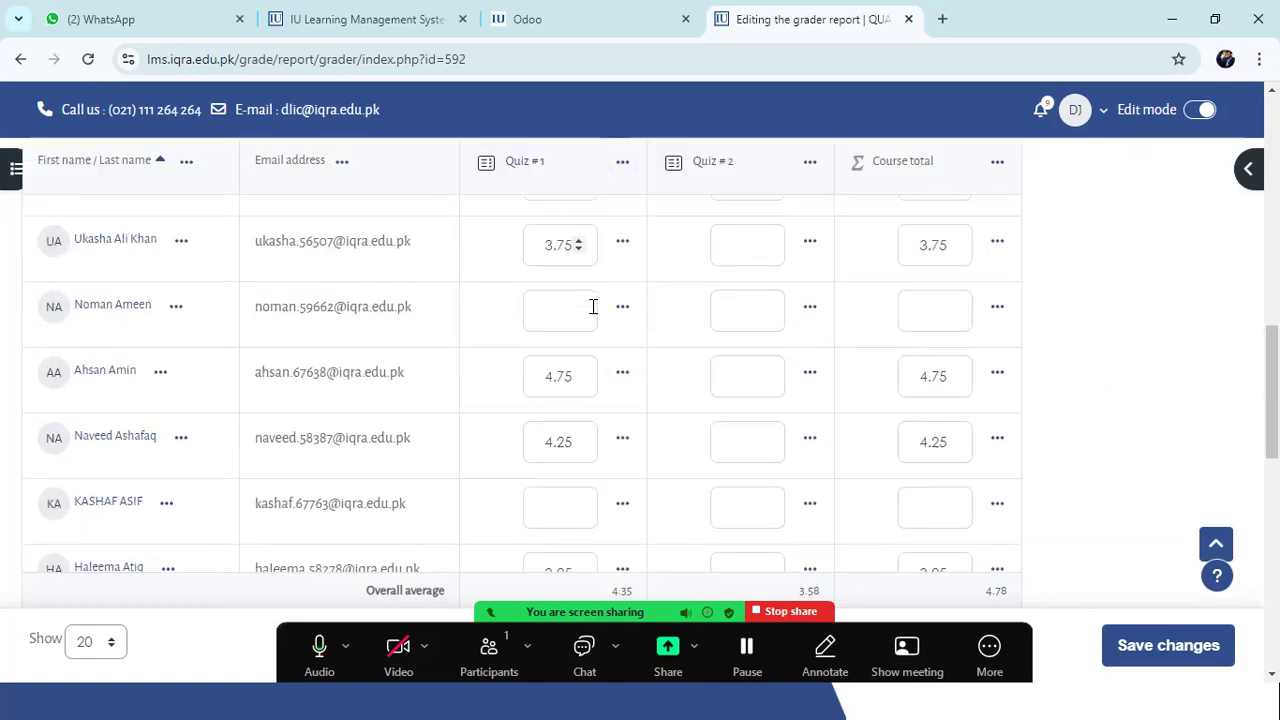
{"action": "scroll", "coordinate": [581, 332], "scroll_direction": "down", "scroll_amount": 3}
{"action": "scroll", "coordinate": [578, 340], "scroll_direction": "up", "scroll_amount": 15}
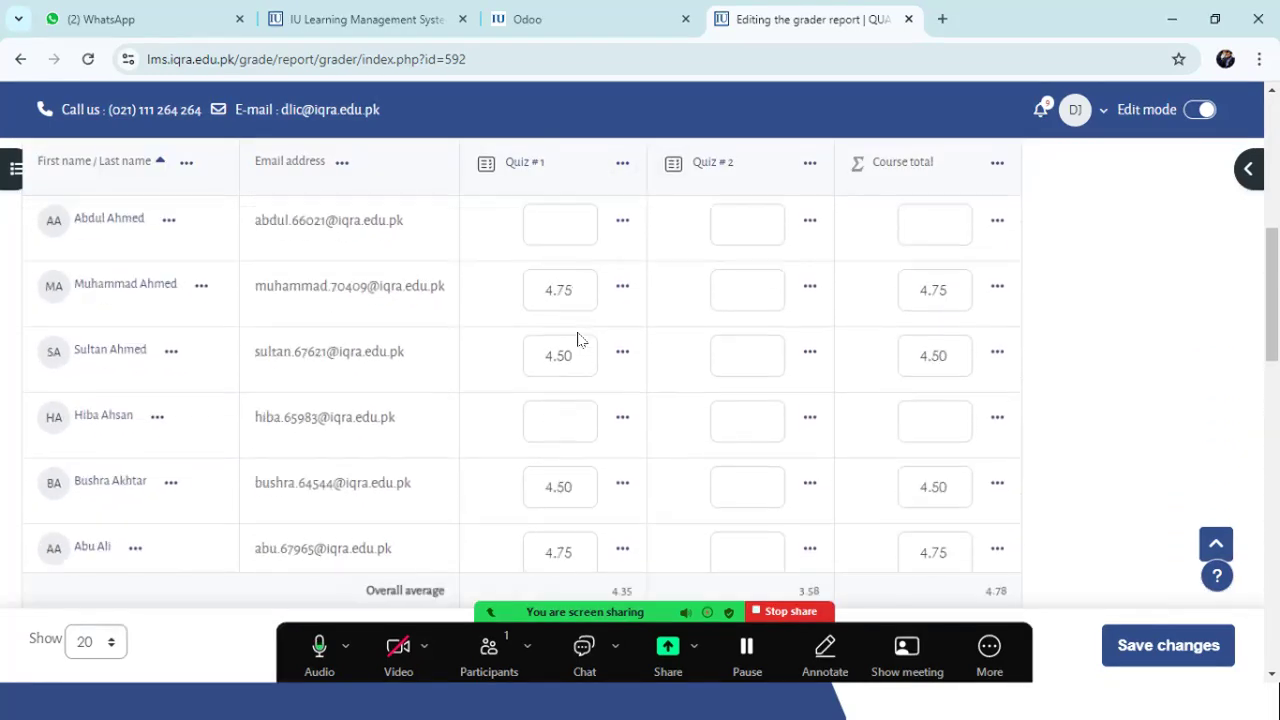
{"action": "scroll", "coordinate": [913, 450], "scroll_direction": "down", "scroll_amount": 8}
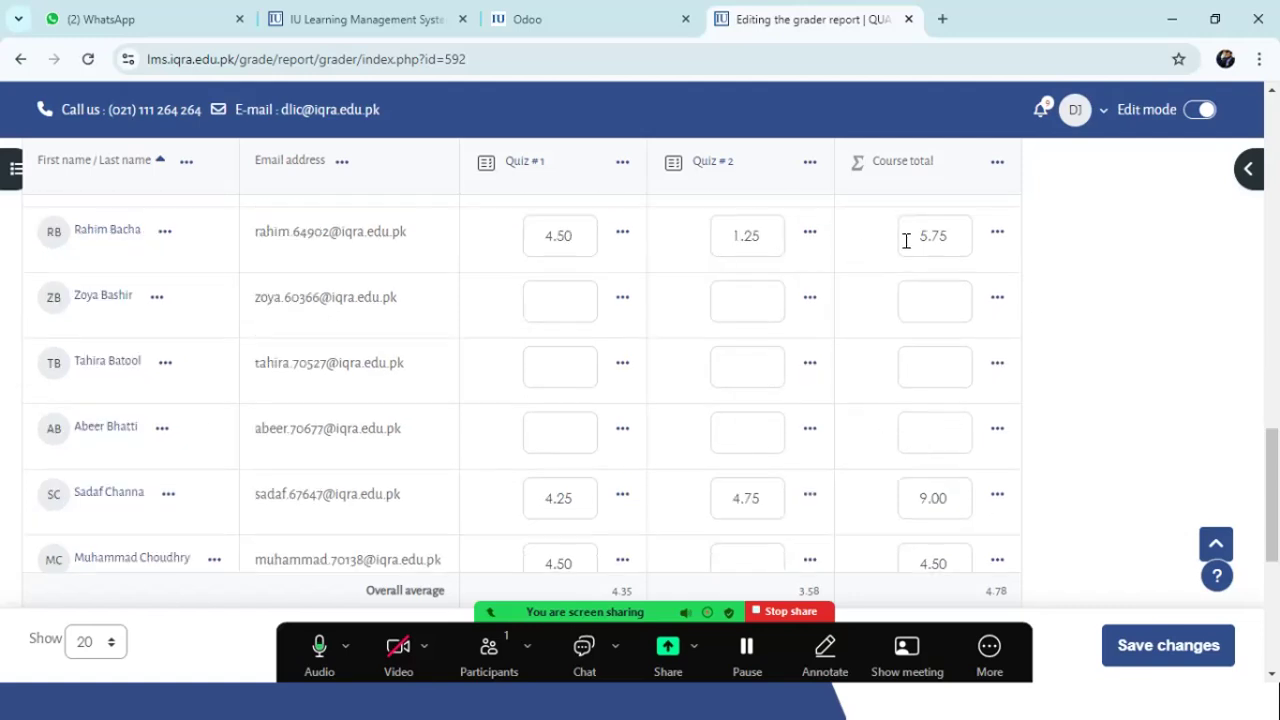
{"action": "scroll", "coordinate": [905, 260], "scroll_direction": "down", "scroll_amount": 3}
{"action": "scroll", "coordinate": [894, 329], "scroll_direction": "up", "scroll_amount": 8}
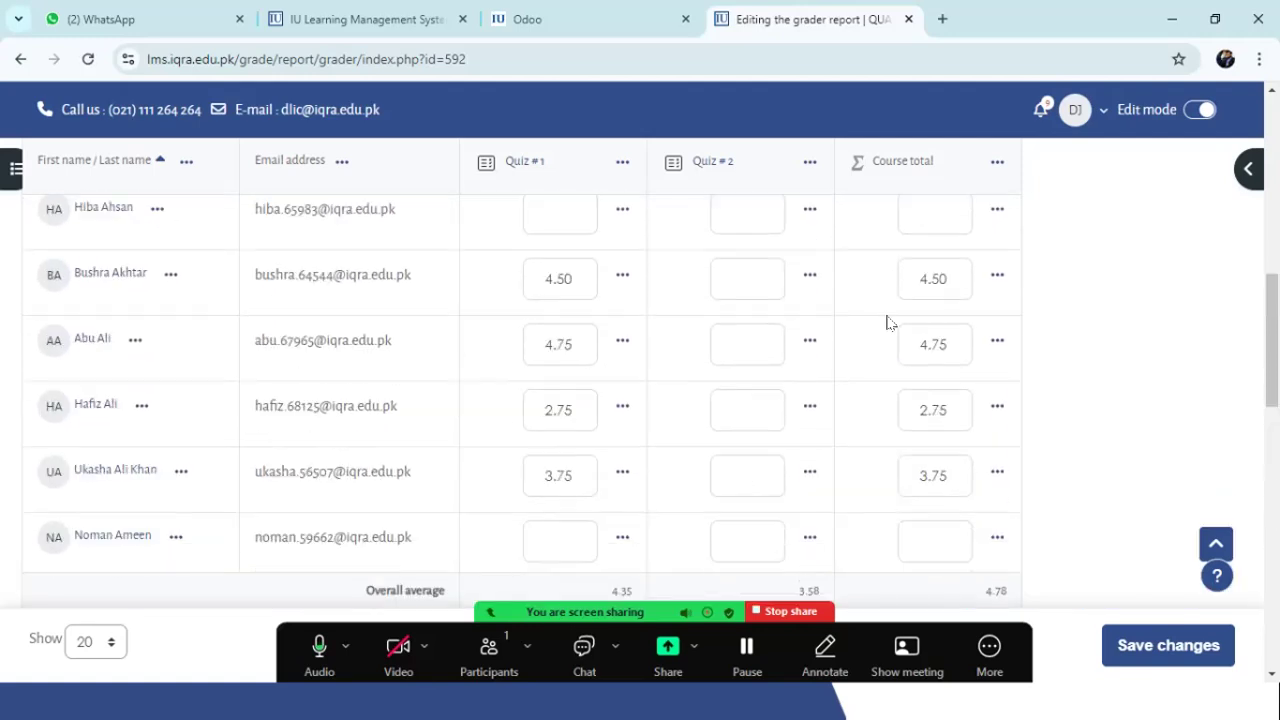
{"action": "scroll", "coordinate": [605, 310], "scroll_direction": "up", "scroll_amount": 8}
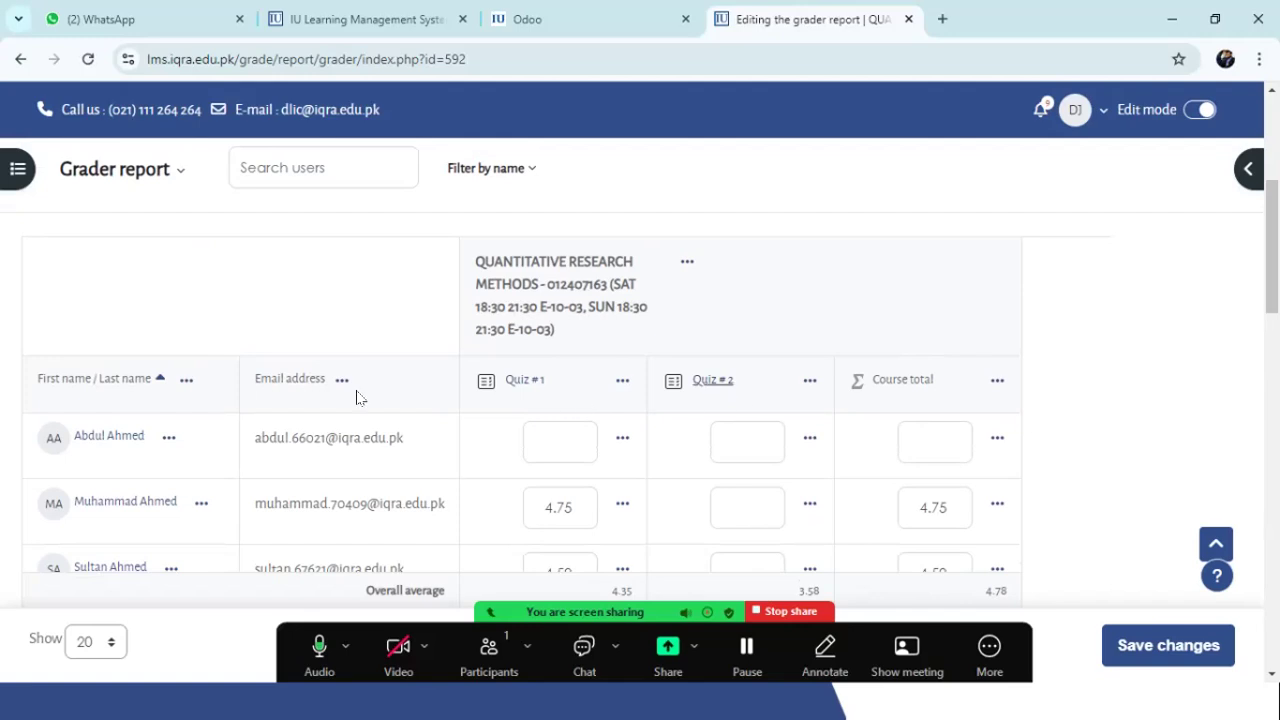
{"action": "scroll", "coordinate": [165, 367], "scroll_direction": "up", "scroll_amount": 3}
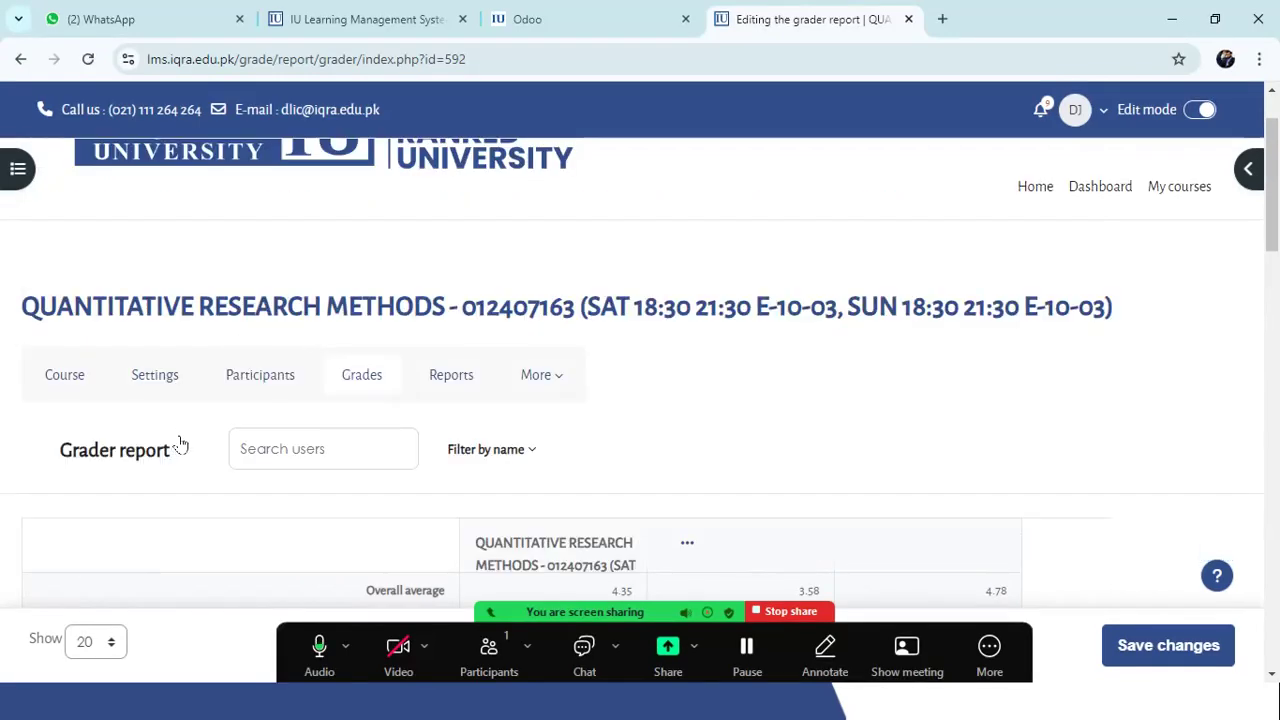
{"action": "scroll", "coordinate": [491, 414], "scroll_direction": "down", "scroll_amount": 10}
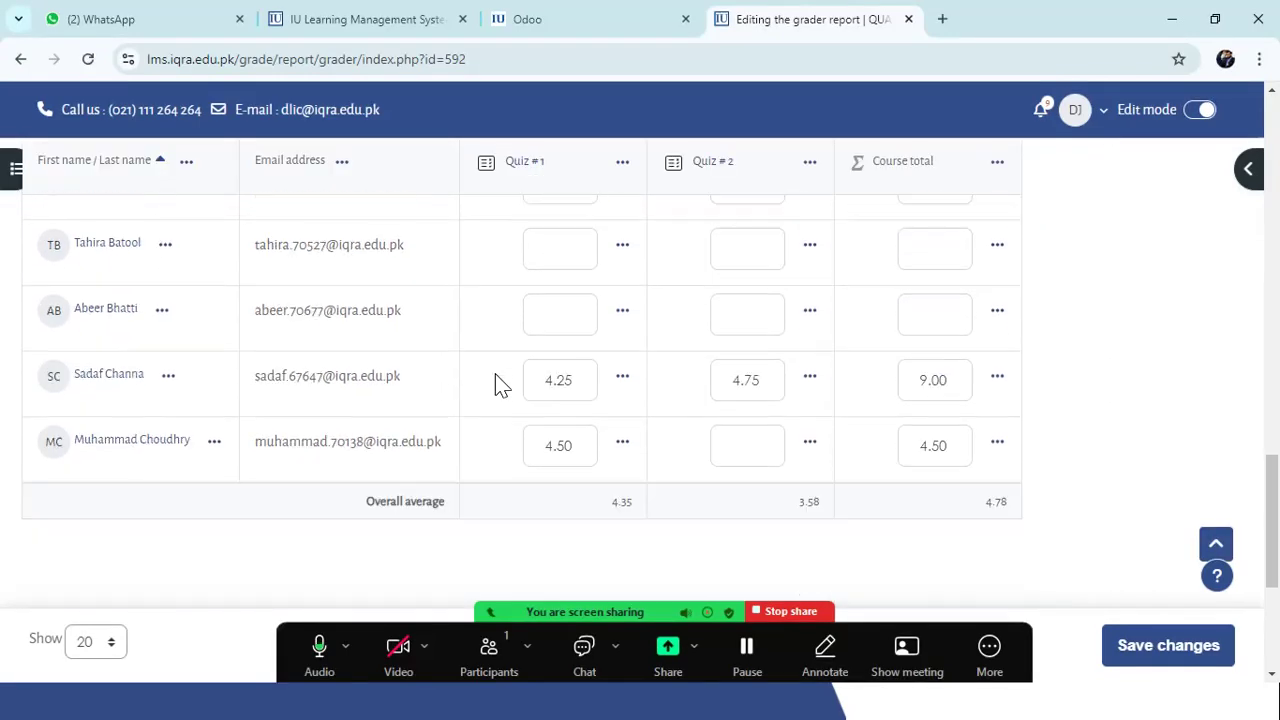
{"action": "scroll", "coordinate": [500, 385], "scroll_direction": "down", "scroll_amount": 3}
{"action": "scroll", "coordinate": [420, 280], "scroll_direction": "up", "scroll_amount": 4}
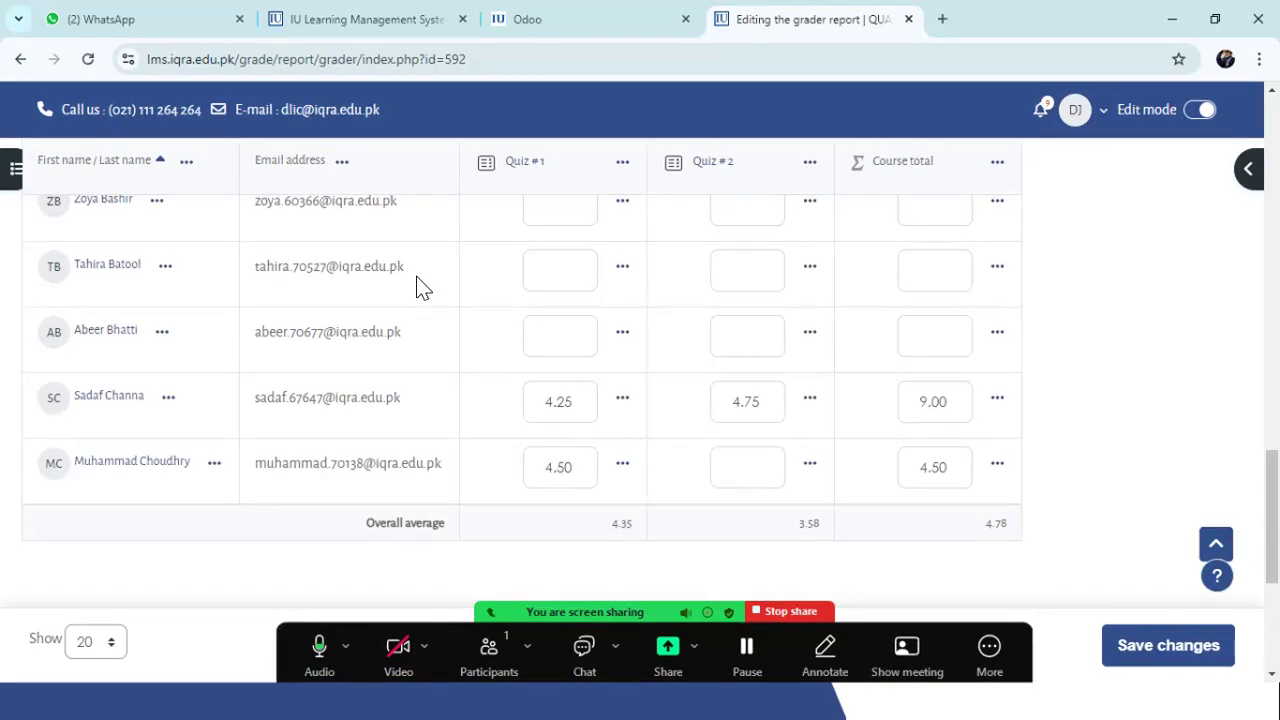
{"action": "scroll", "coordinate": [420, 288], "scroll_direction": "up", "scroll_amount": 5}
{"action": "scroll", "coordinate": [589, 377], "scroll_direction": "down", "scroll_amount": 3}
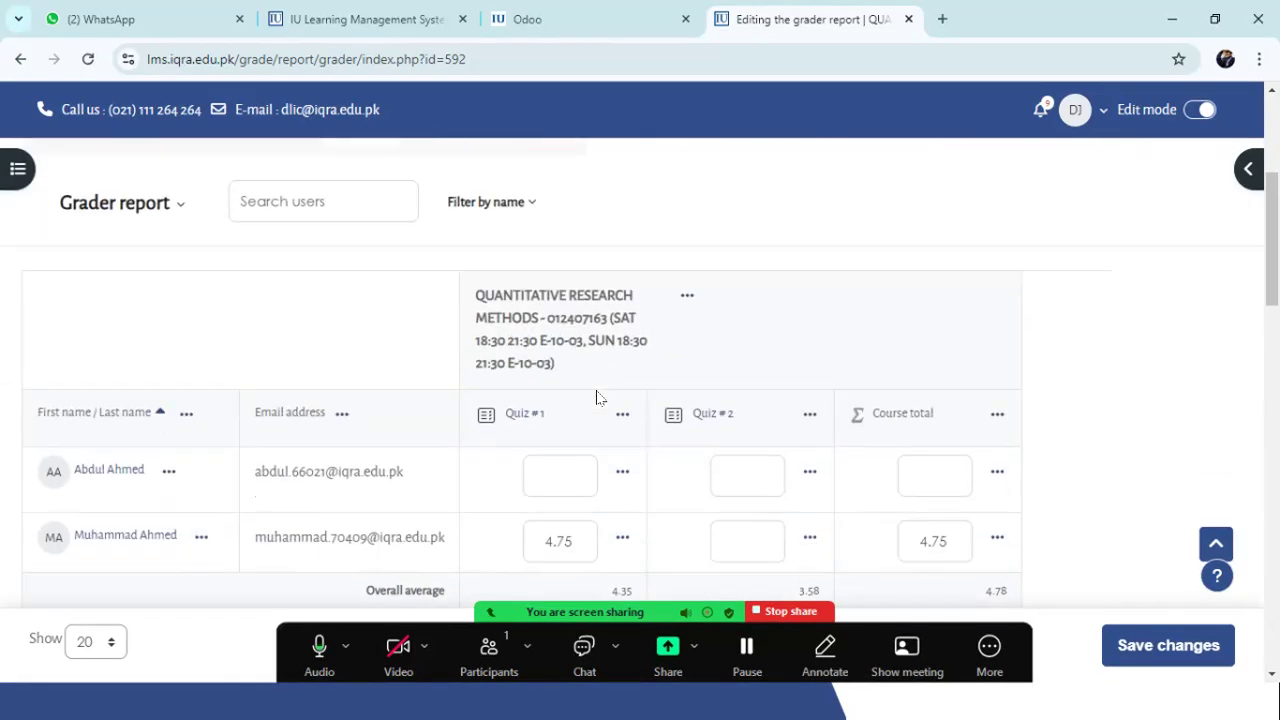
- Switch to the gradebook setup and return to the grader report
{"action": "scroll", "coordinate": [185, 230], "scroll_direction": "up", "scroll_amount": 3}
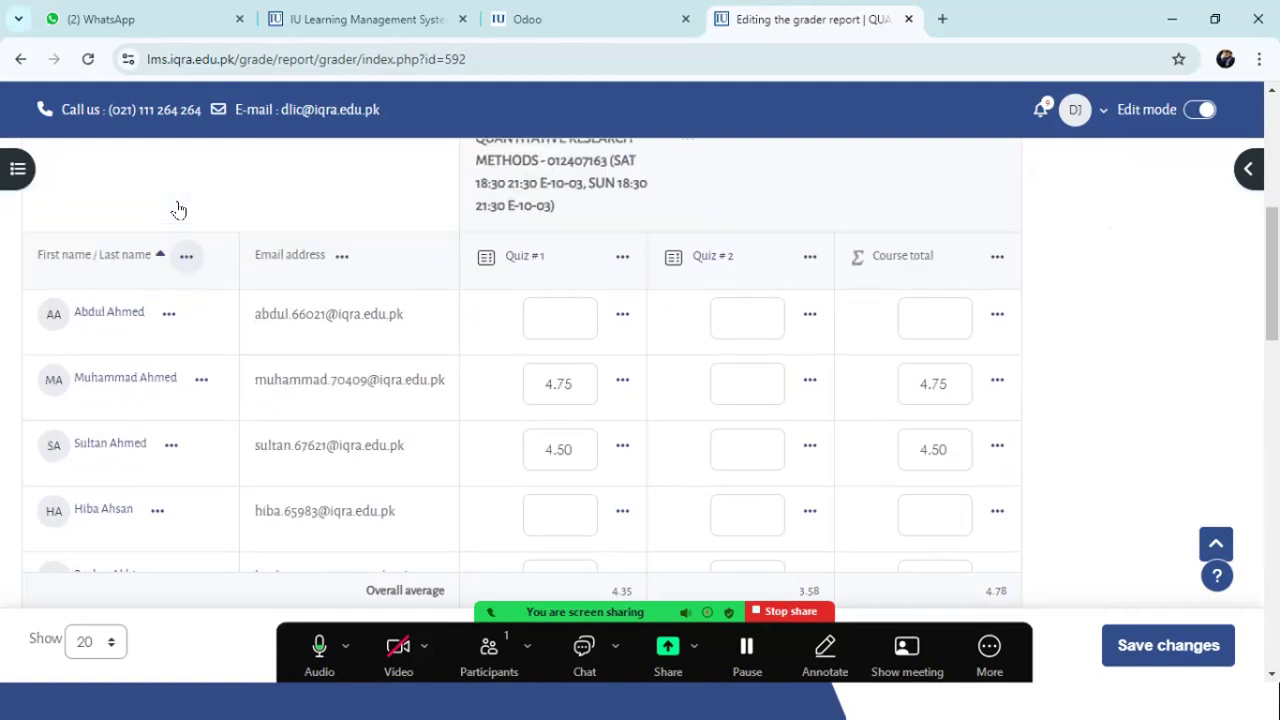
{"action": "left_click", "coordinate": [178, 262]}
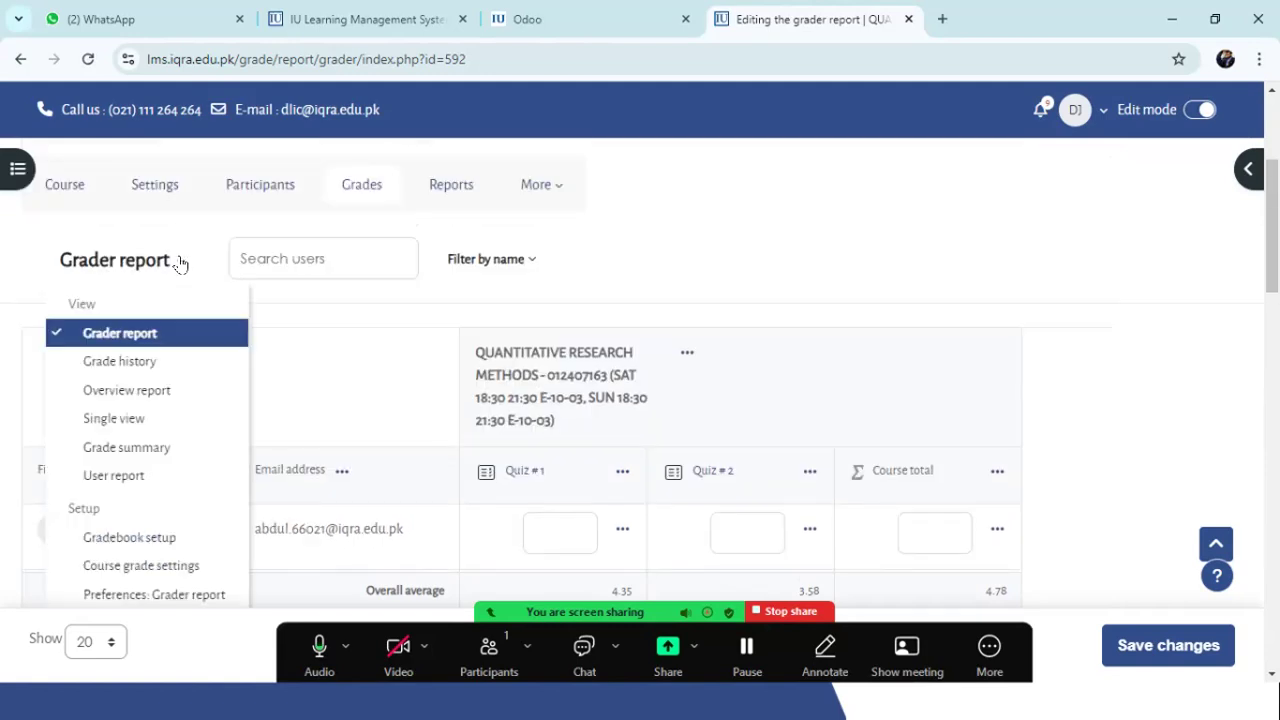
{"action": "left_click", "coordinate": [145, 545]}
{"action": "scroll", "coordinate": [551, 177], "scroll_direction": "down", "scroll_amount": 2}
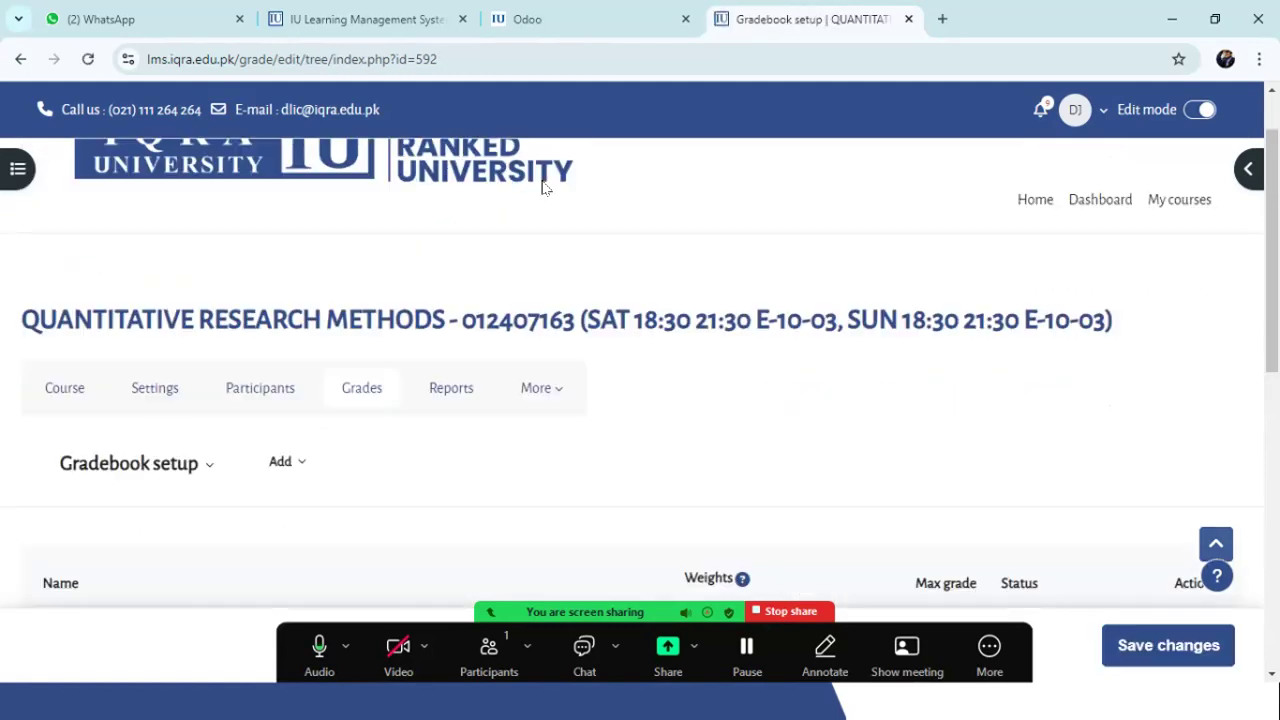
{"action": "left_click", "coordinate": [195, 362]}
{"action": "left_click", "coordinate": [149, 429]}
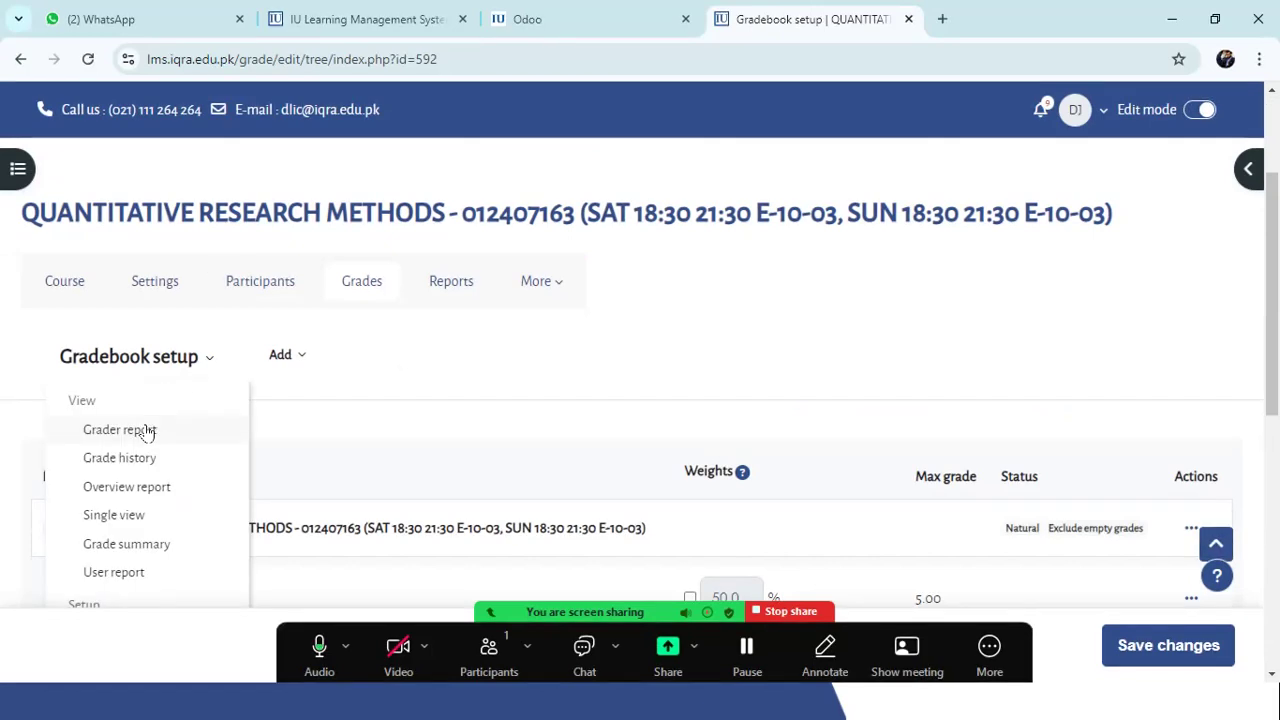
{"action": "scroll", "coordinate": [160, 420], "scroll_direction": "down", "scroll_amount": 2}
- Open the gradebook setup and examine the weights and maximum grades of Quiz #1 and Quiz #2
{"action": "left_click", "coordinate": [165, 358]}
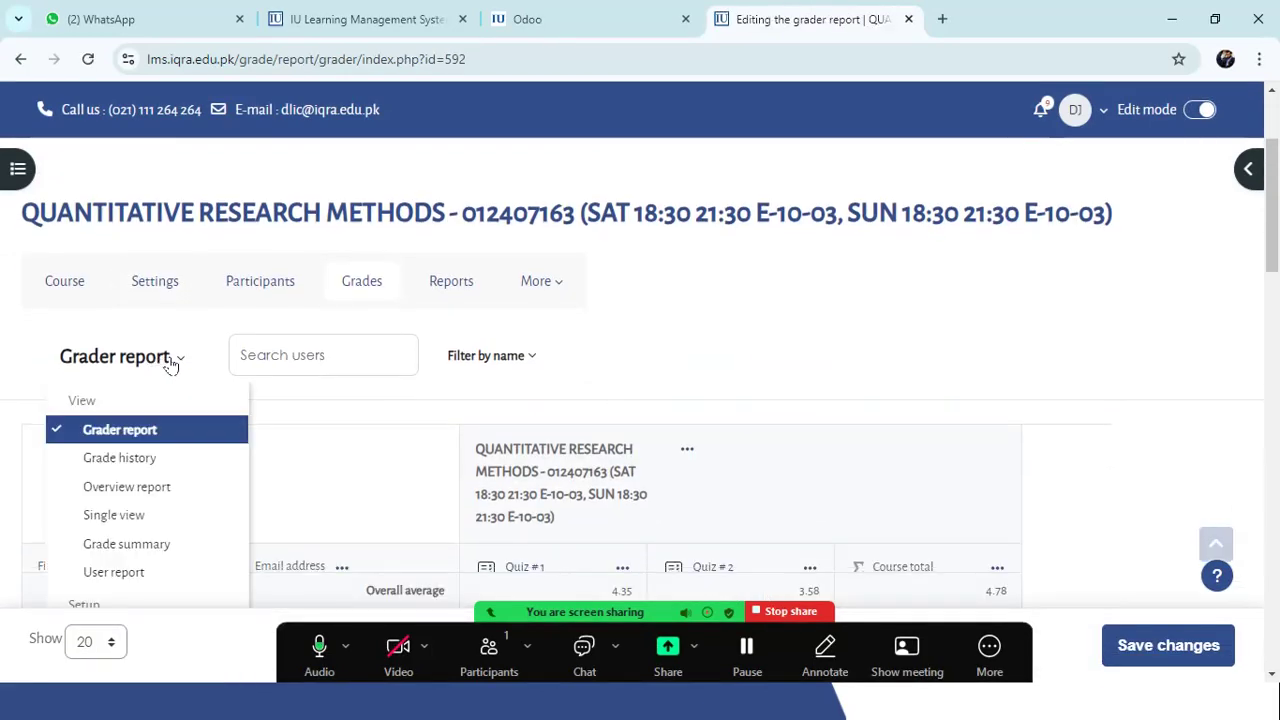
{"action": "scroll", "coordinate": [150, 460], "scroll_direction": "down", "scroll_amount": 2}
{"action": "left_click", "coordinate": [130, 446]}
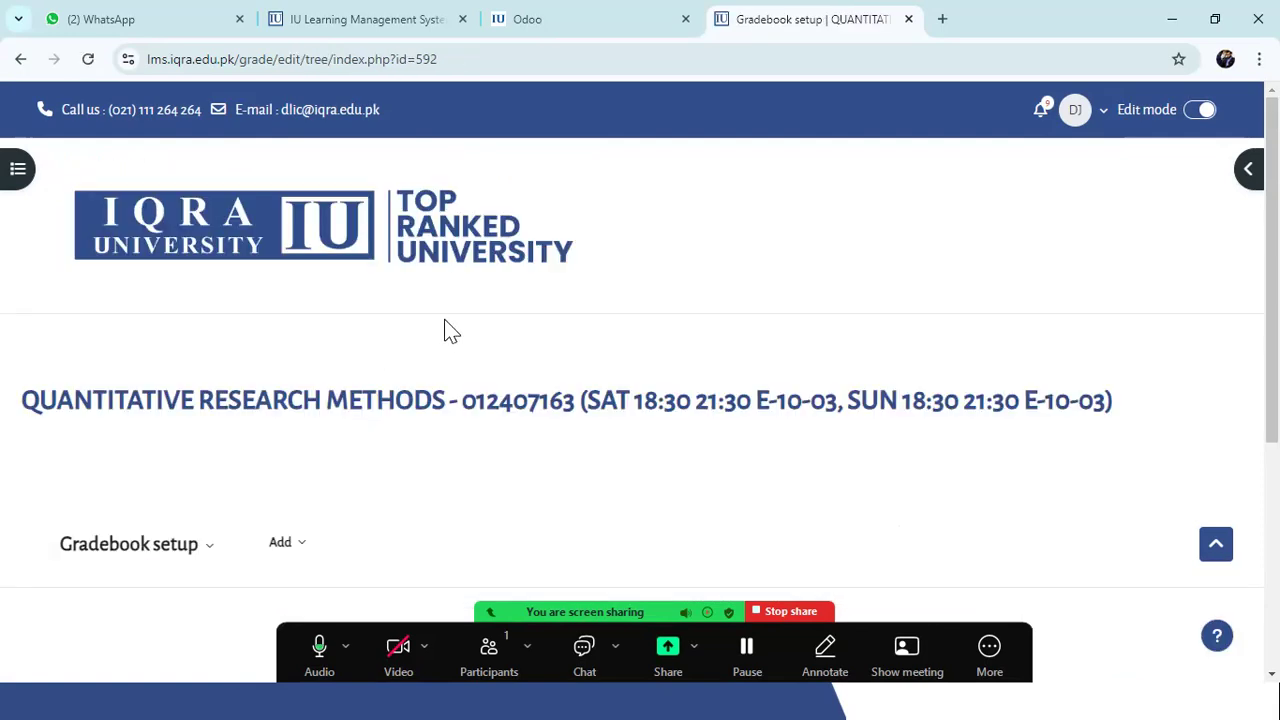
{"action": "scroll", "coordinate": [166, 260], "scroll_direction": "down", "scroll_amount": 5}
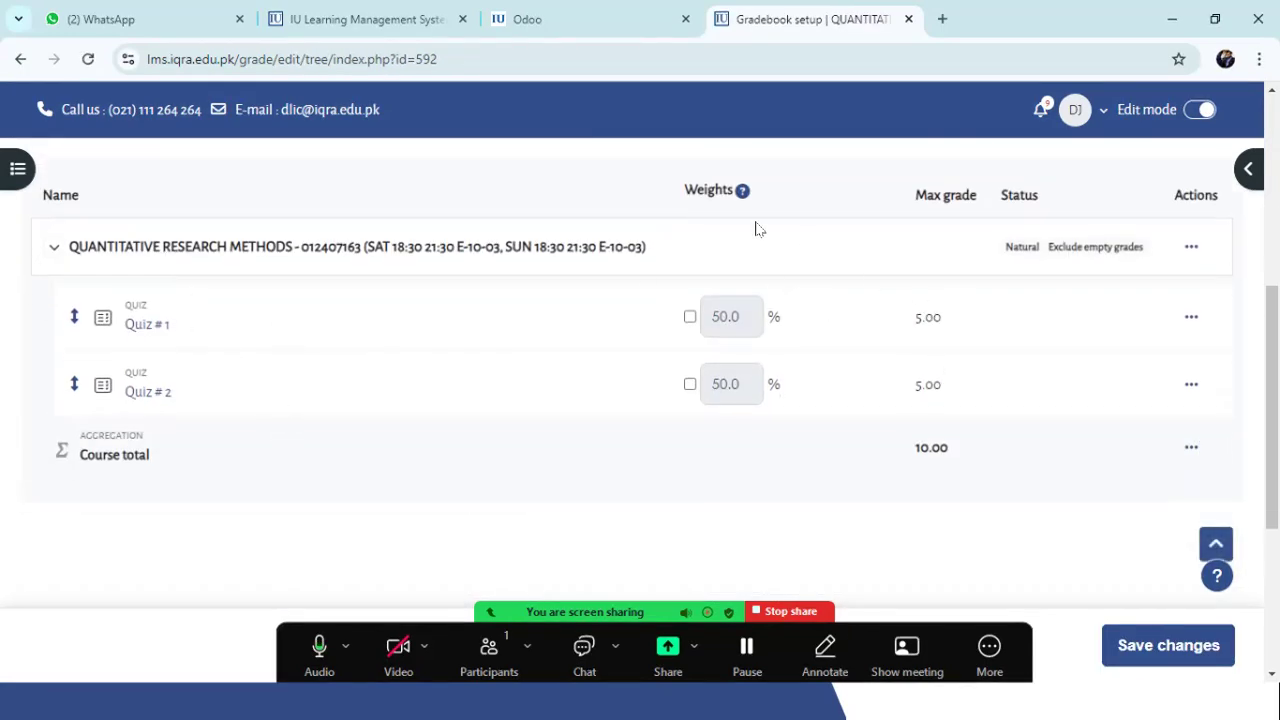
{"action": "scroll", "coordinate": [202, 320], "scroll_direction": "up", "scroll_amount": 3}
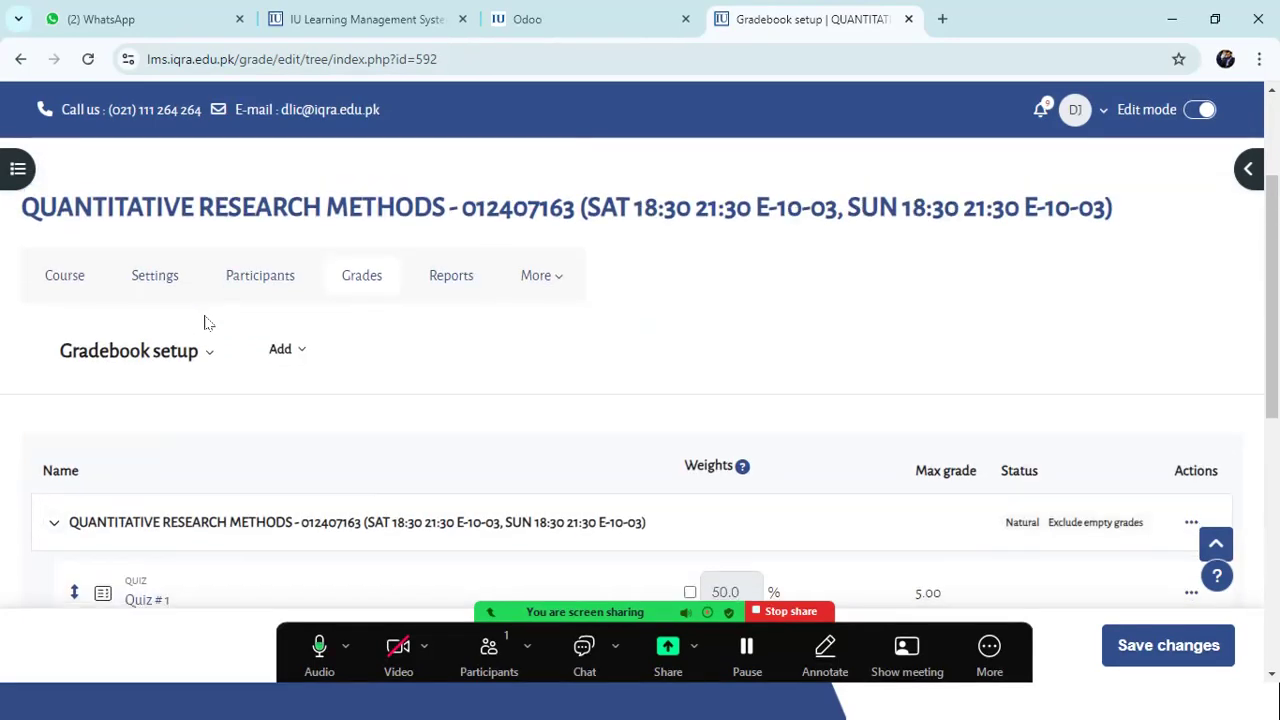
{"action": "scroll", "coordinate": [206, 323], "scroll_direction": "down", "scroll_amount": 3}
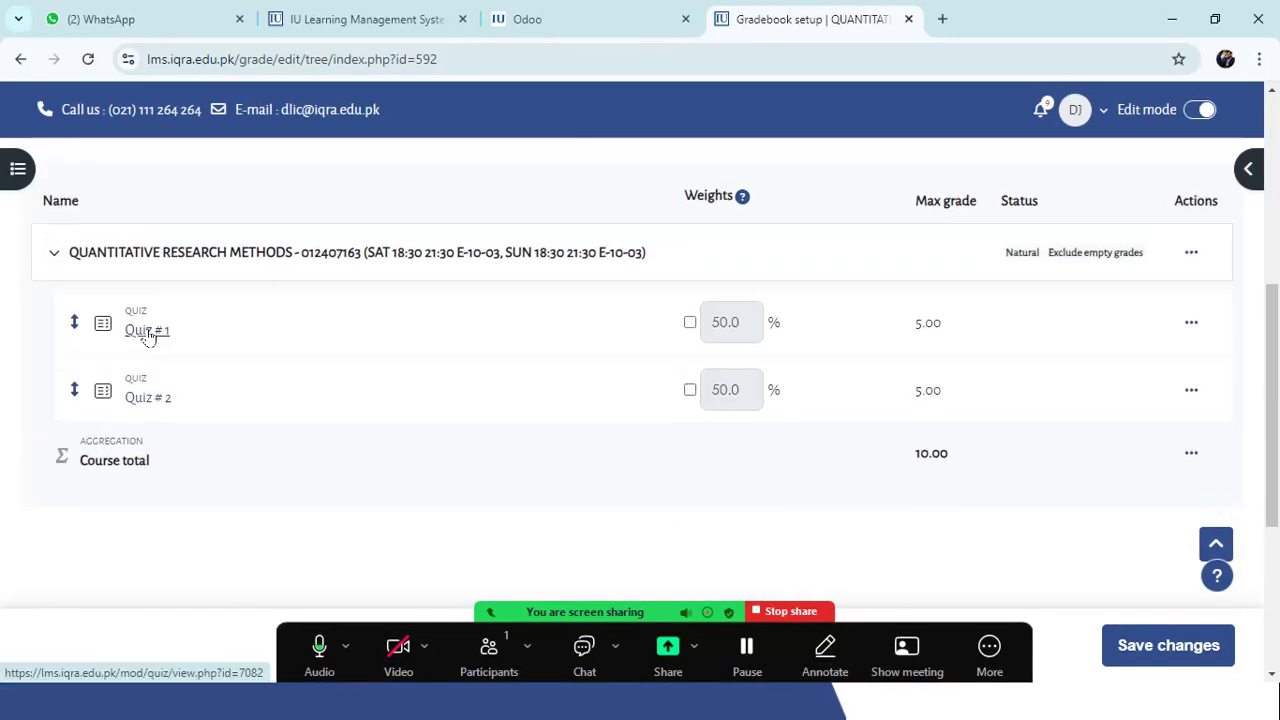
- Return to the course page and open the editing settings of Quiz #1
{"action": "scroll", "coordinate": [143, 330], "scroll_direction": "up", "scroll_amount": 3}
{"action": "left_click", "coordinate": [47, 381]}
{"action": "scroll", "coordinate": [137, 357], "scroll_direction": "down", "scroll_amount": 6}
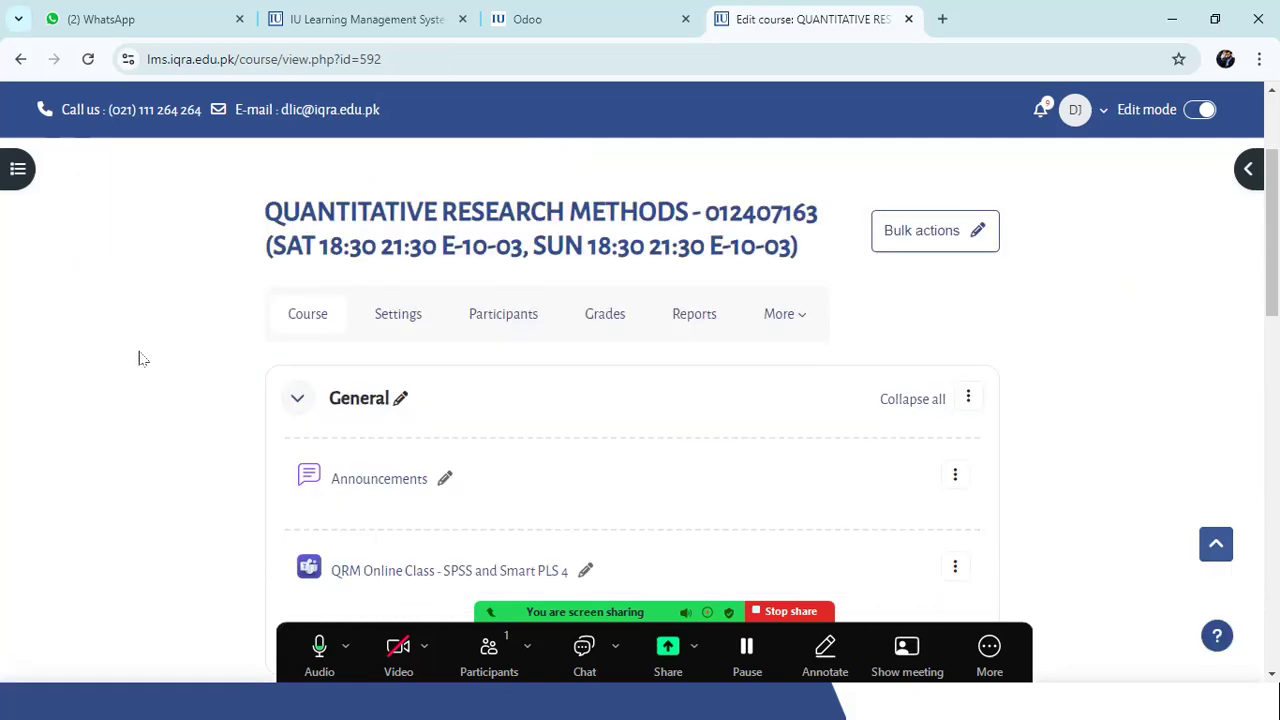
{"action": "scroll", "coordinate": [452, 342], "scroll_direction": "down", "scroll_amount": 3}
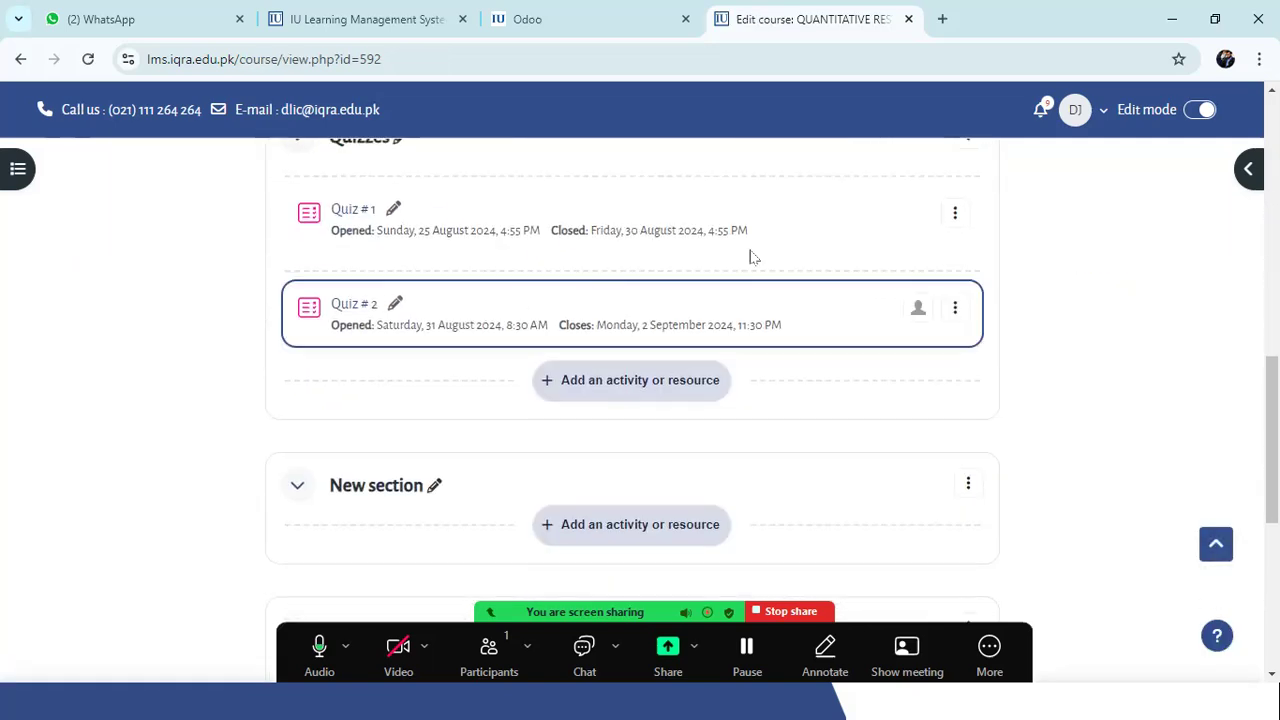
{"action": "left_click", "coordinate": [955, 213]}
{"action": "left_click", "coordinate": [920, 254]}
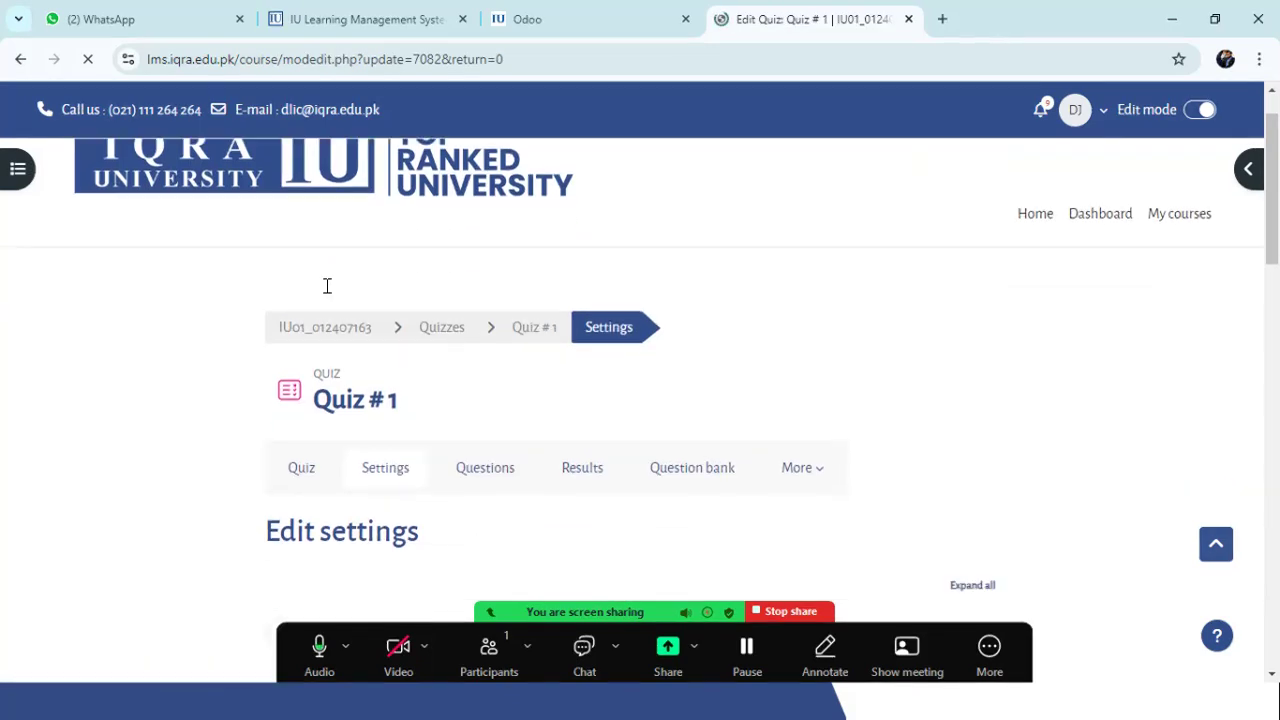
- Examine the Grade settings of Quiz #1, including the pass grade, allowed attempts and grading method
{"action": "scroll", "coordinate": [327, 288], "scroll_direction": "down", "scroll_amount": 4}
{"action": "left_click", "coordinate": [334, 238]}
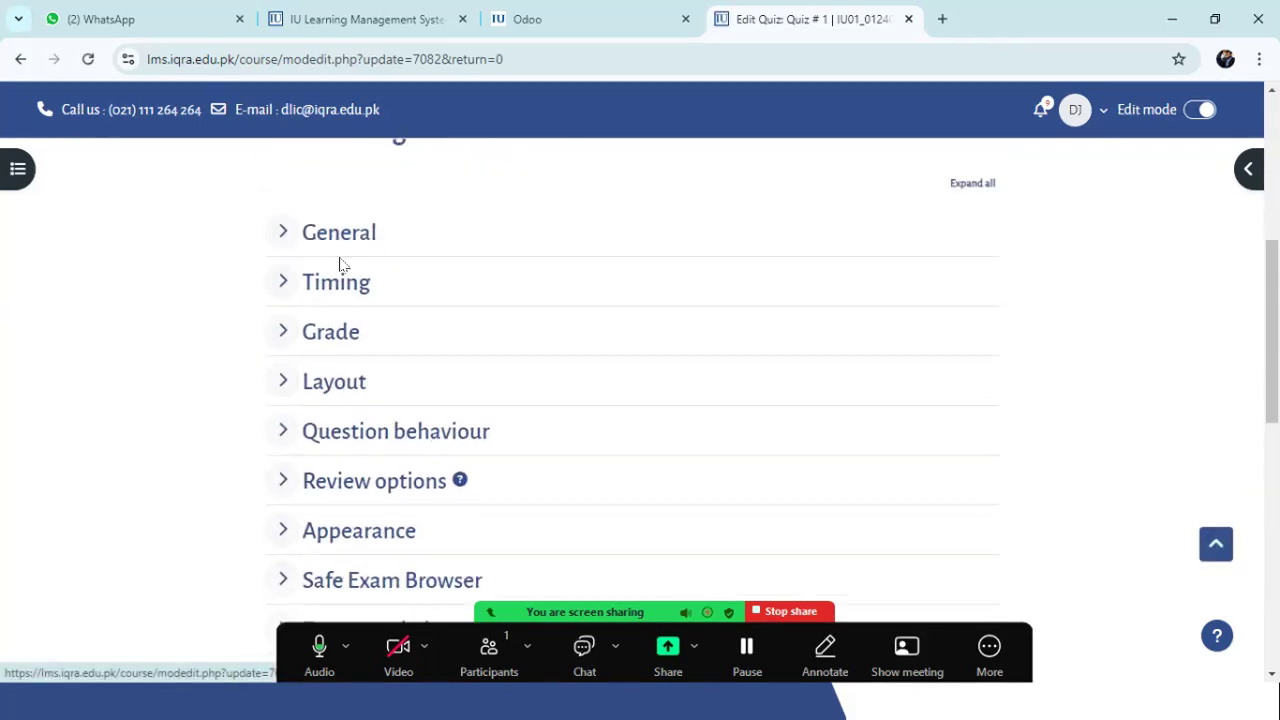
{"action": "left_click", "coordinate": [347, 328]}
{"action": "scroll", "coordinate": [481, 265], "scroll_direction": "down", "scroll_amount": 2}
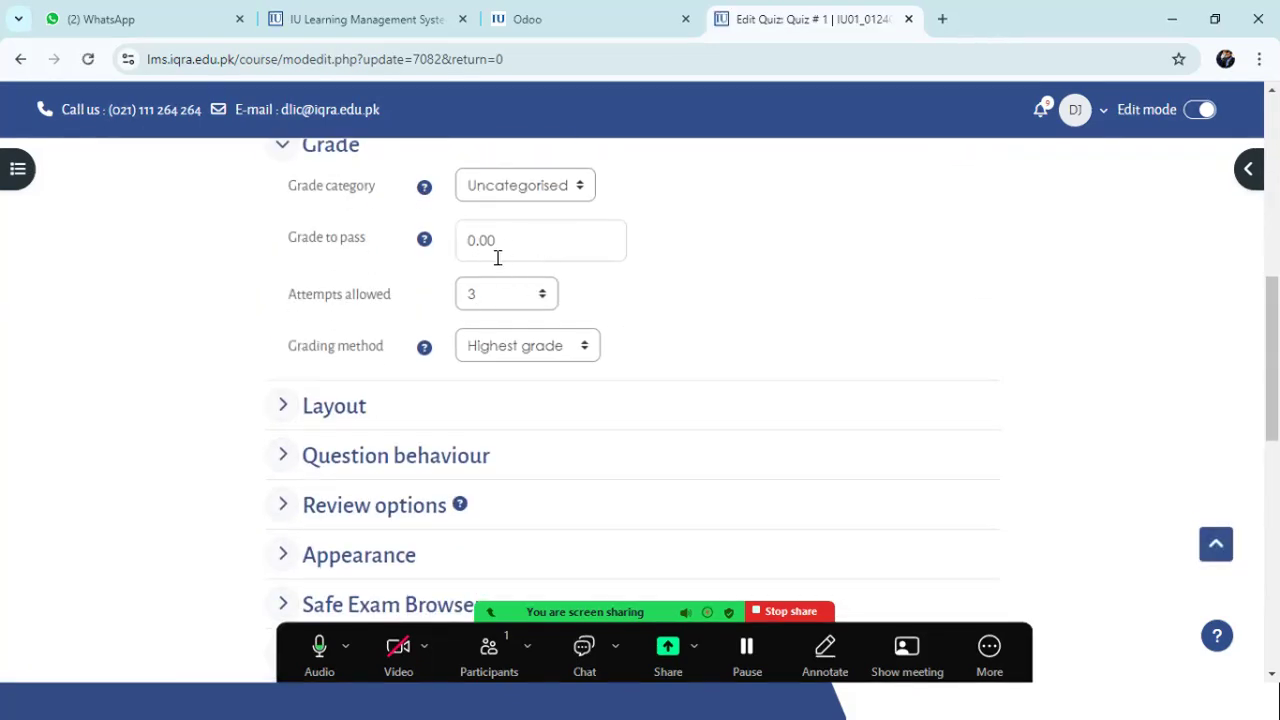
{"action": "scroll", "coordinate": [483, 265], "scroll_direction": "up", "scroll_amount": 2}
{"action": "left_click", "coordinate": [346, 331]}
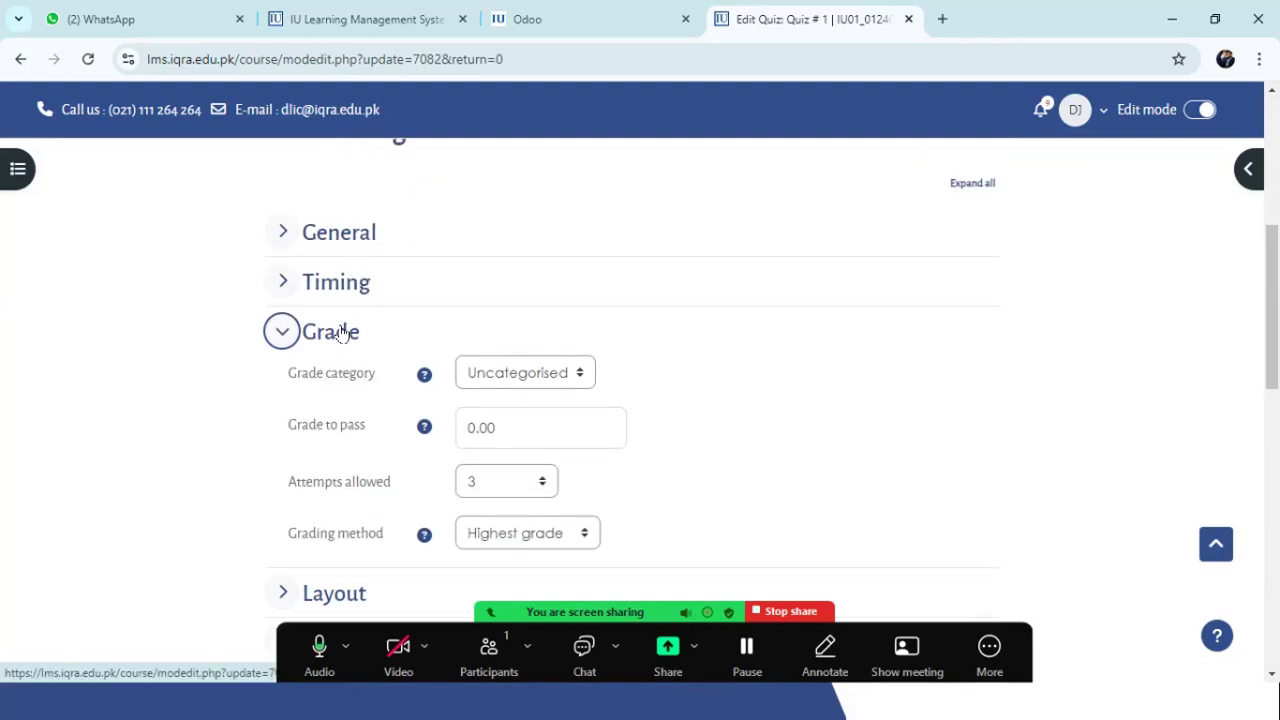
- Look through the General and Layout settings of Quiz #1, collapsing each section again
{"action": "left_click", "coordinate": [343, 235]}
{"action": "scroll", "coordinate": [420, 266], "scroll_direction": "down", "scroll_amount": 1}
{"action": "scroll", "coordinate": [350, 235], "scroll_direction": "up", "scroll_amount": 1}
{"action": "left_click", "coordinate": [350, 235]}
{"action": "scroll", "coordinate": [355, 330], "scroll_direction": "down", "scroll_amount": 1}
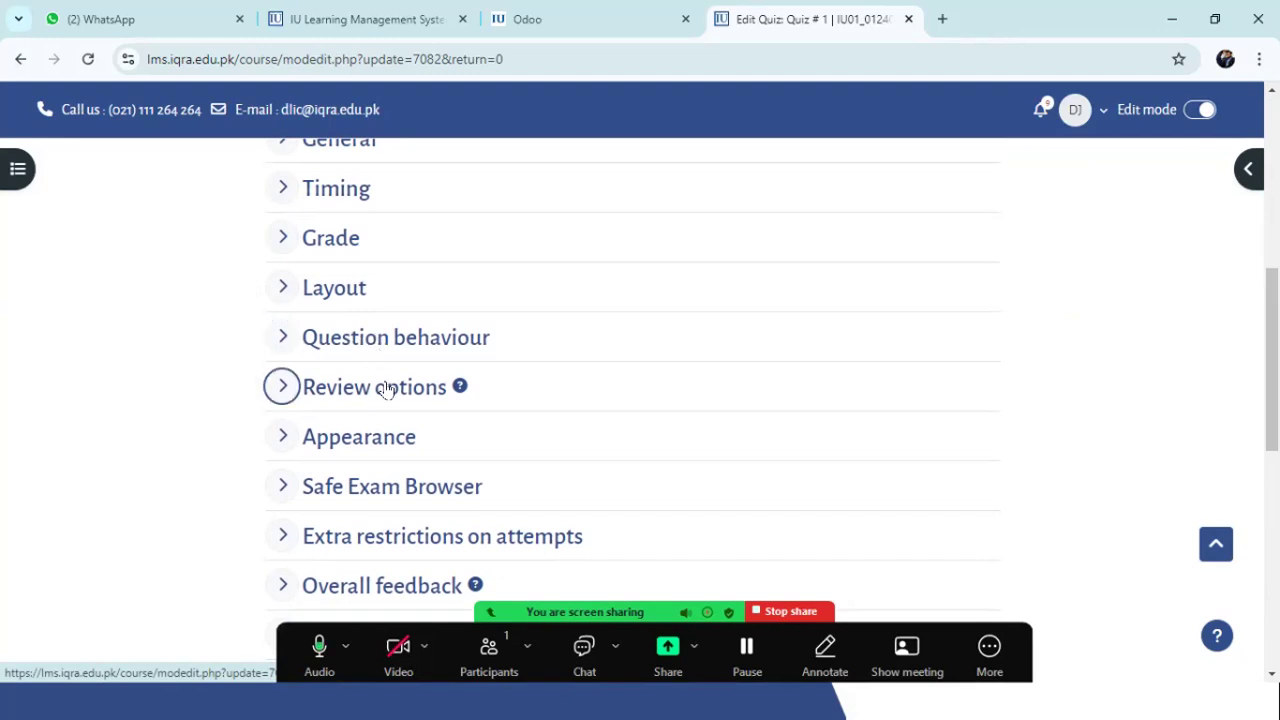
{"action": "left_click", "coordinate": [346, 285]}
{"action": "left_click", "coordinate": [340, 287]}
- Expand the Grade and Timing sections of the Quiz #1 settings for review
{"action": "left_click", "coordinate": [331, 238]}
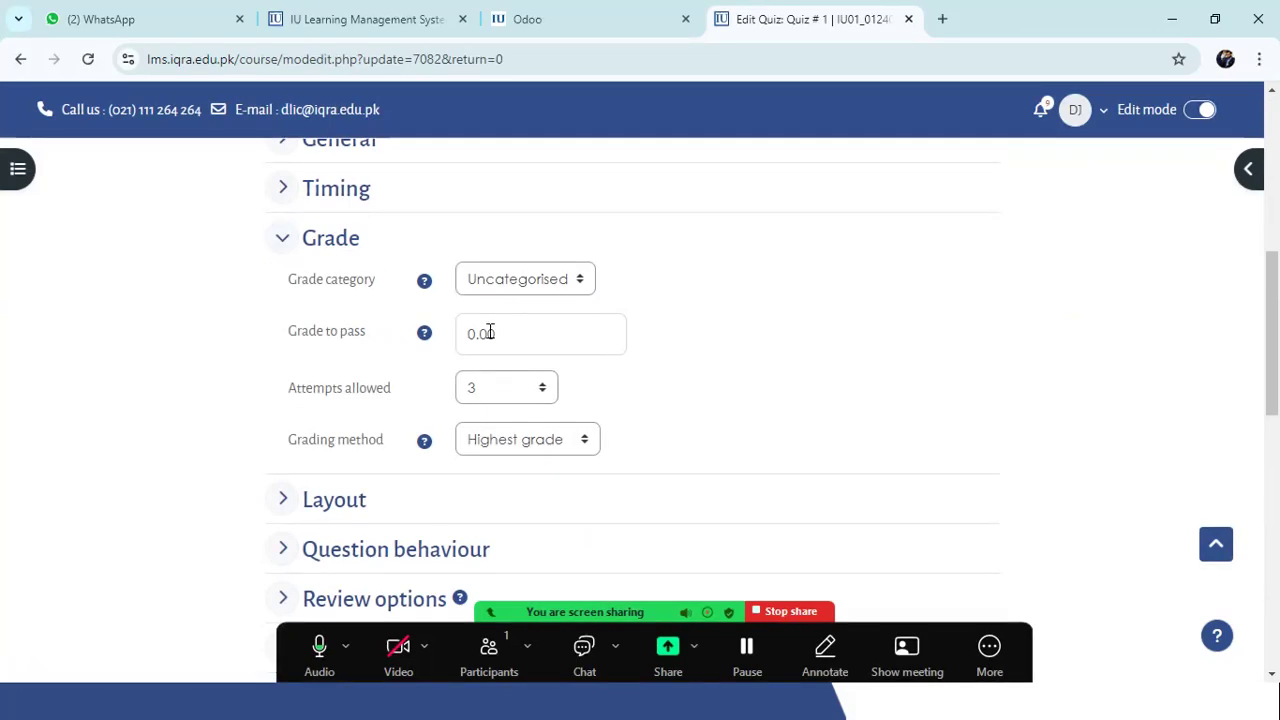
{"action": "scroll", "coordinate": [366, 451], "scroll_direction": "up", "scroll_amount": 3}
{"action": "left_click", "coordinate": [380, 443]}
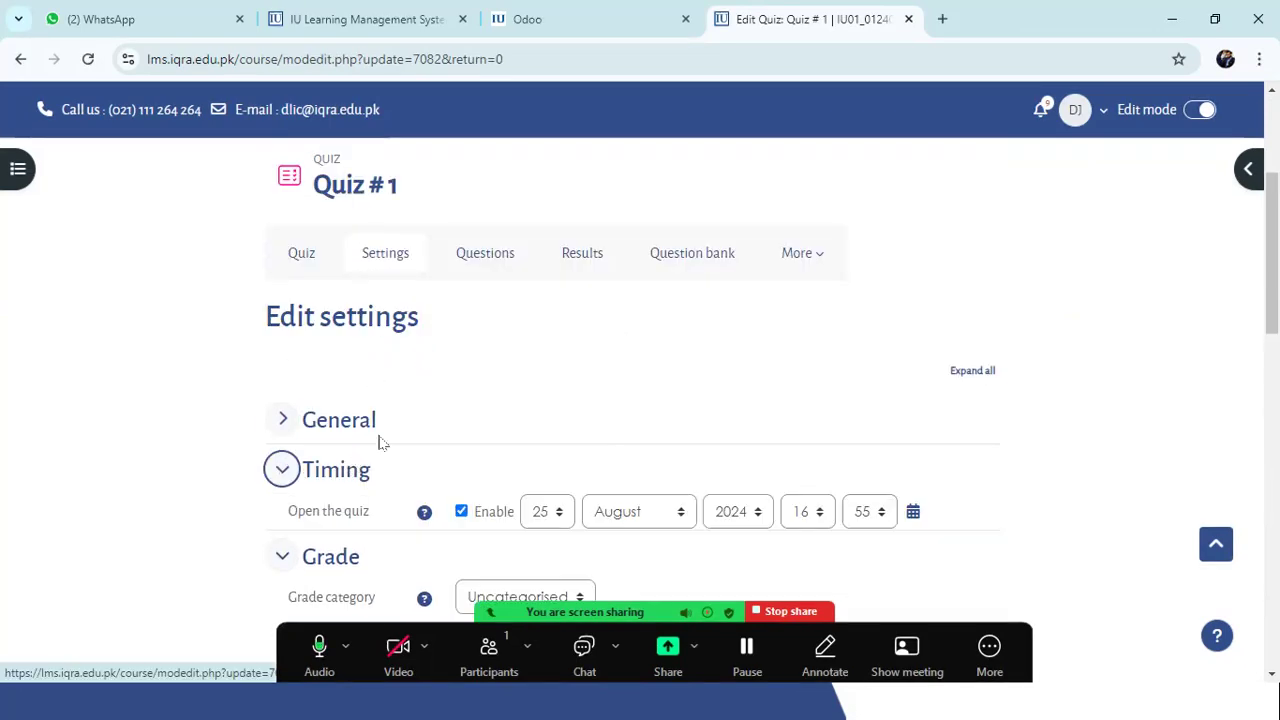
- Review the Timing settings of Quiz #1 and inspect its Questions page, including the maximum grade
{"action": "scroll", "coordinate": [440, 397], "scroll_direction": "down", "scroll_amount": 3}
{"action": "scroll", "coordinate": [443, 392], "scroll_direction": "up", "scroll_amount": 2}
{"action": "scroll", "coordinate": [443, 392], "scroll_direction": "up", "scroll_amount": 1}
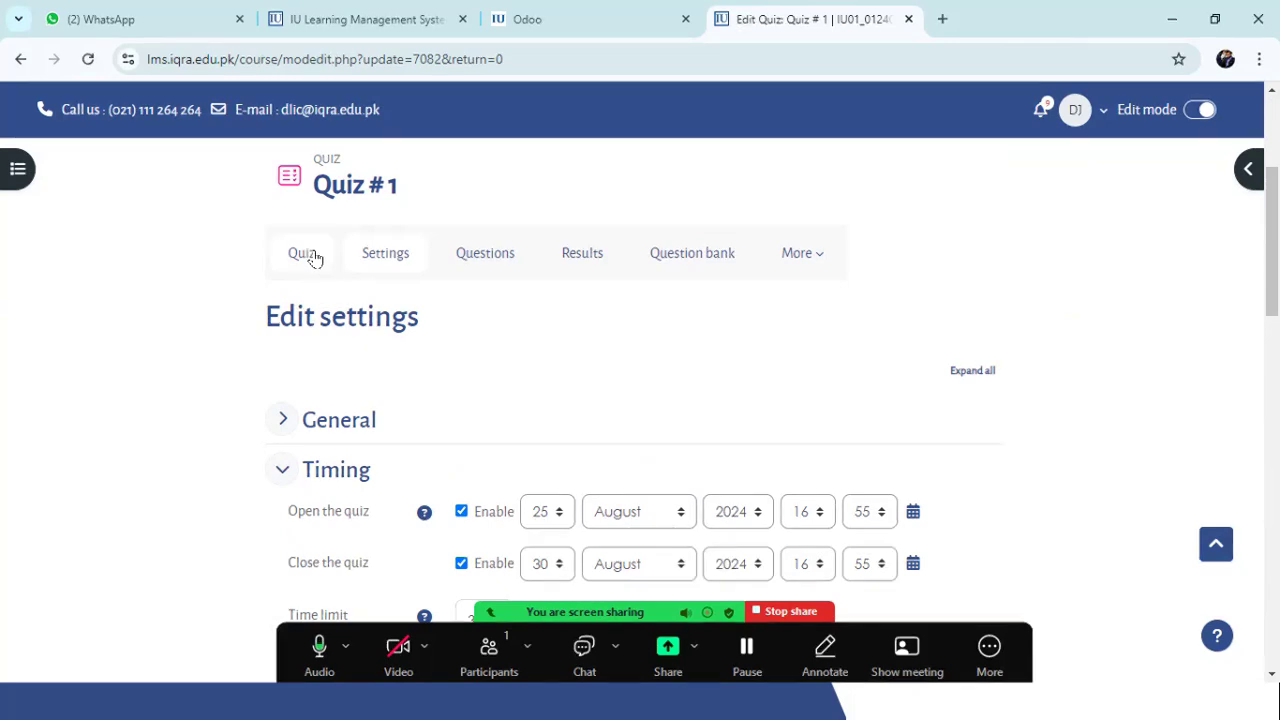
{"action": "left_click", "coordinate": [380, 255]}
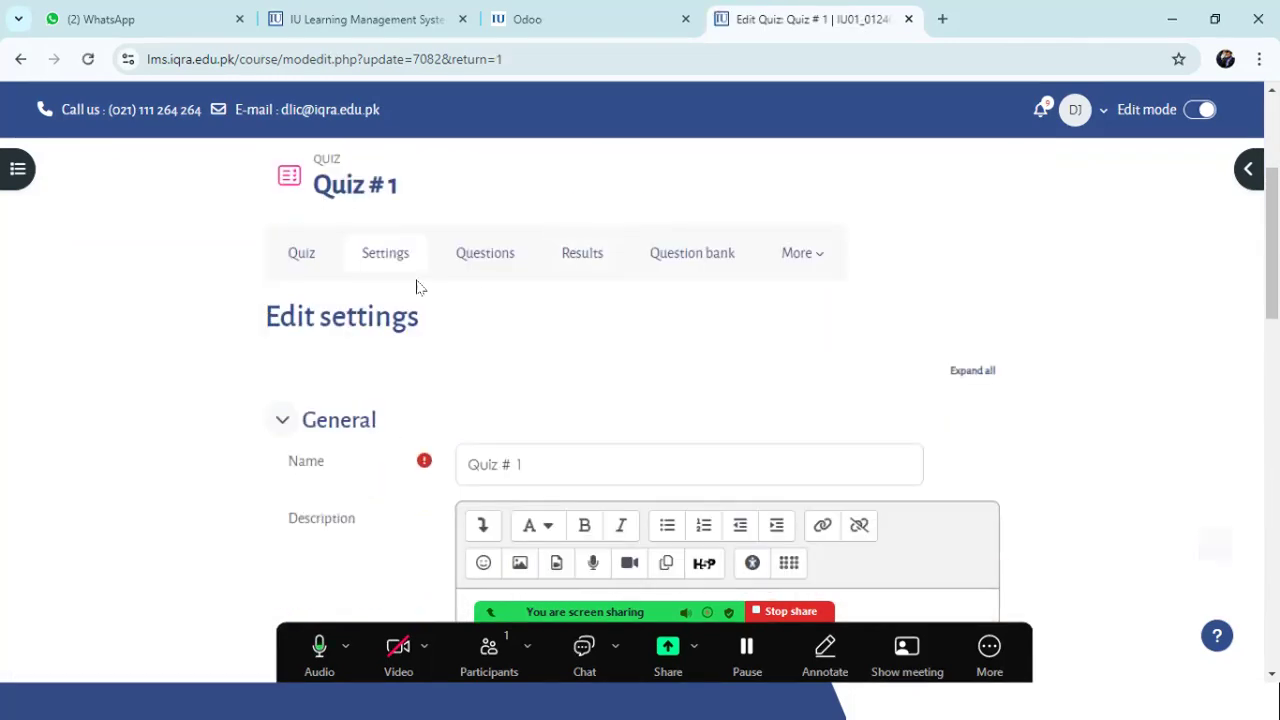
{"action": "left_click", "coordinate": [505, 257]}
{"action": "scroll", "coordinate": [1080, 446], "scroll_direction": "down", "scroll_amount": 3}
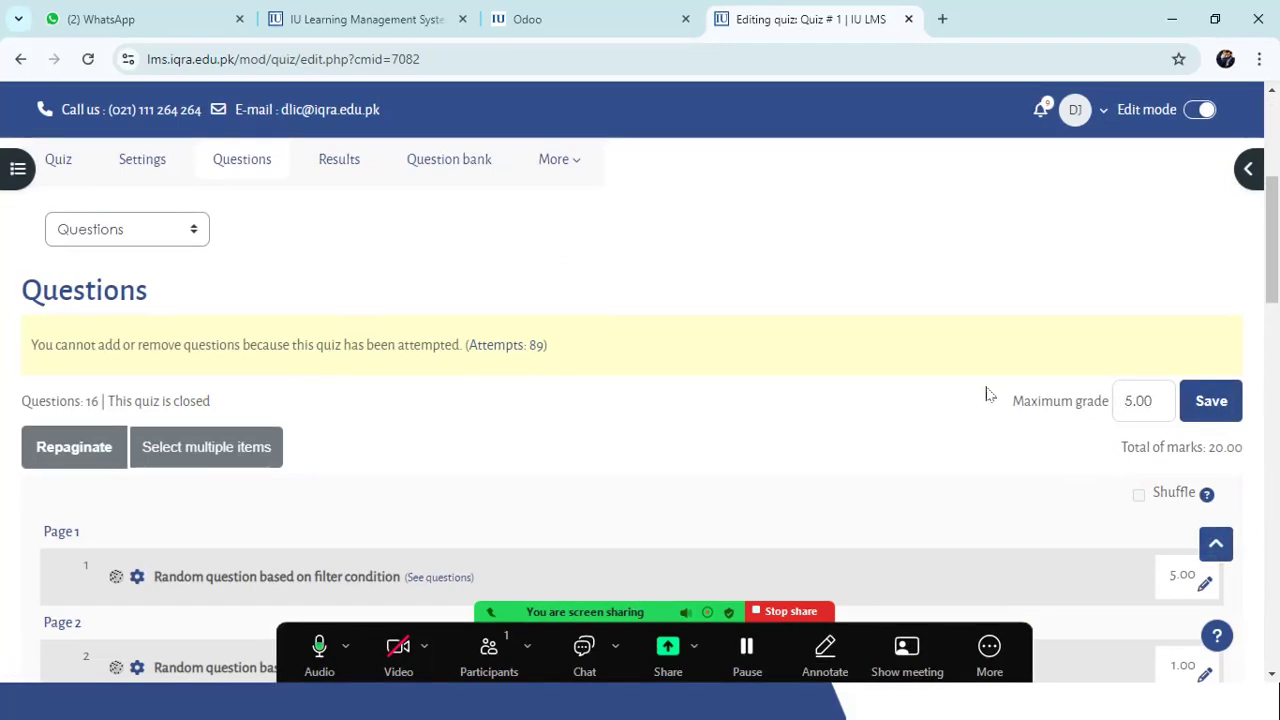
{"action": "scroll", "coordinate": [246, 371], "scroll_direction": "up", "scroll_amount": 3}
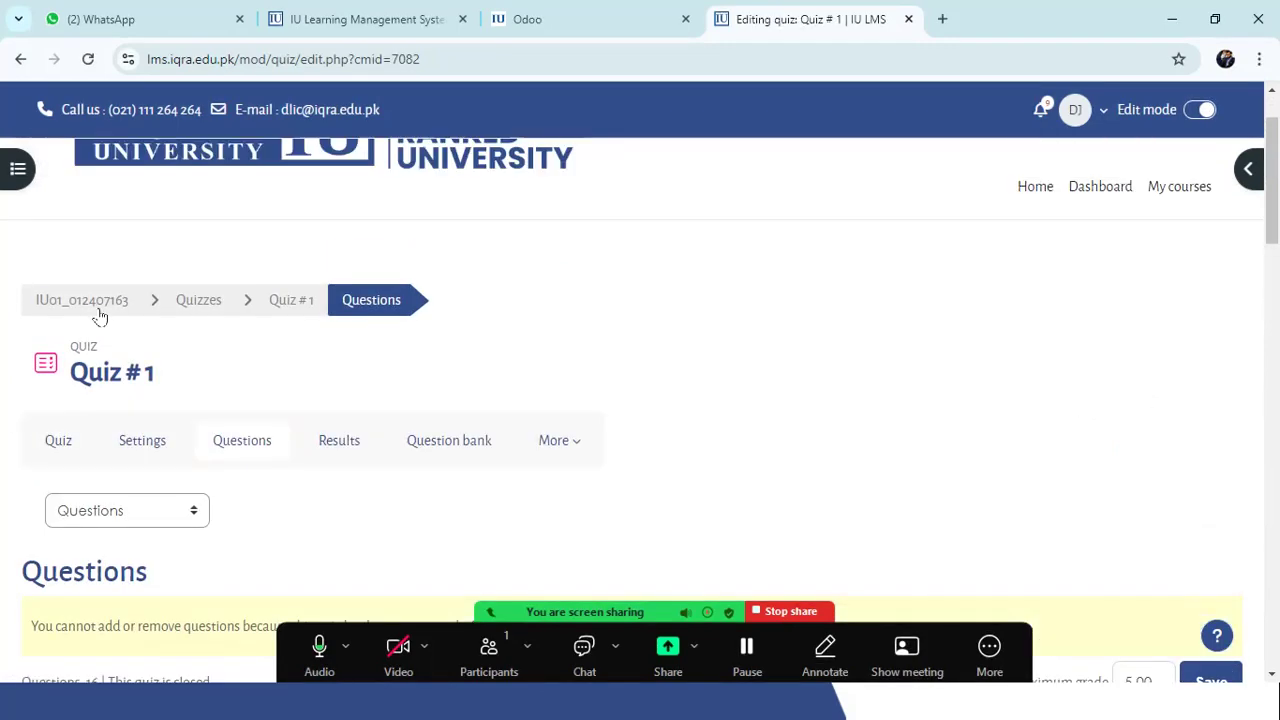
- Log out of the LMS and sign back in through Microsoft with the second listed account
{"action": "left_click", "coordinate": [1105, 114]}
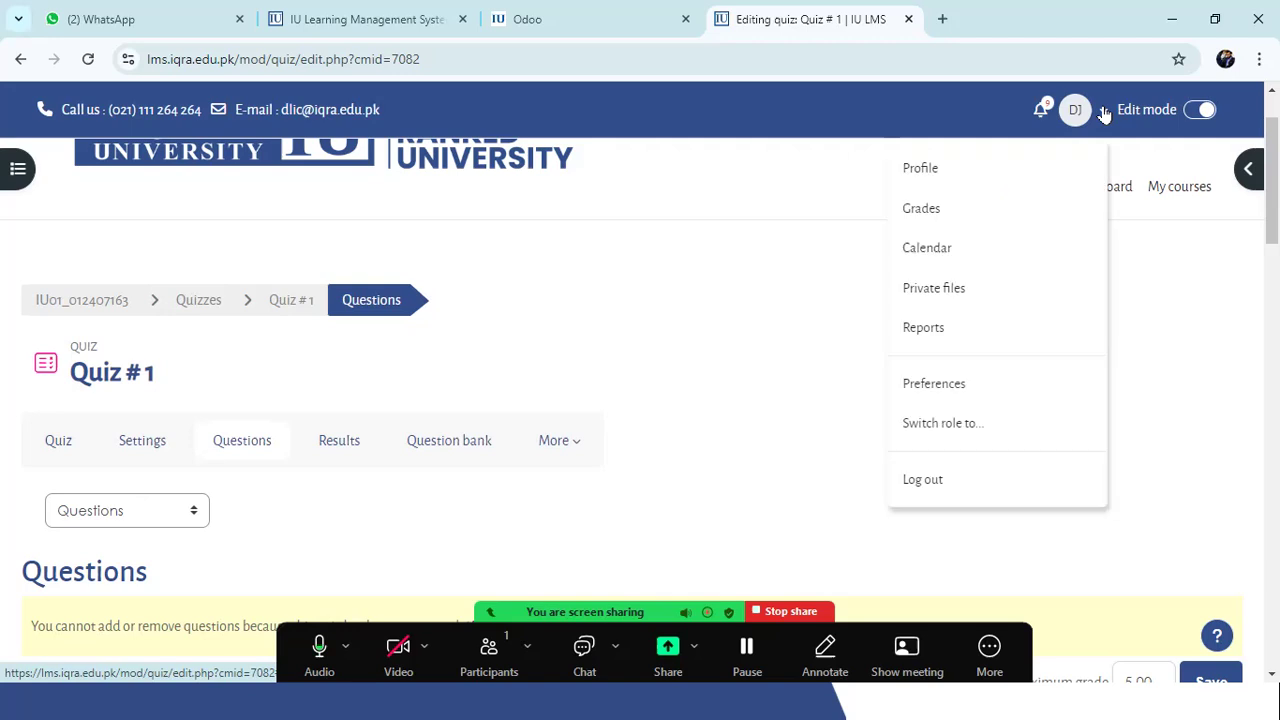
{"action": "left_click", "coordinate": [936, 481]}
{"action": "left_click", "coordinate": [1205, 111]}
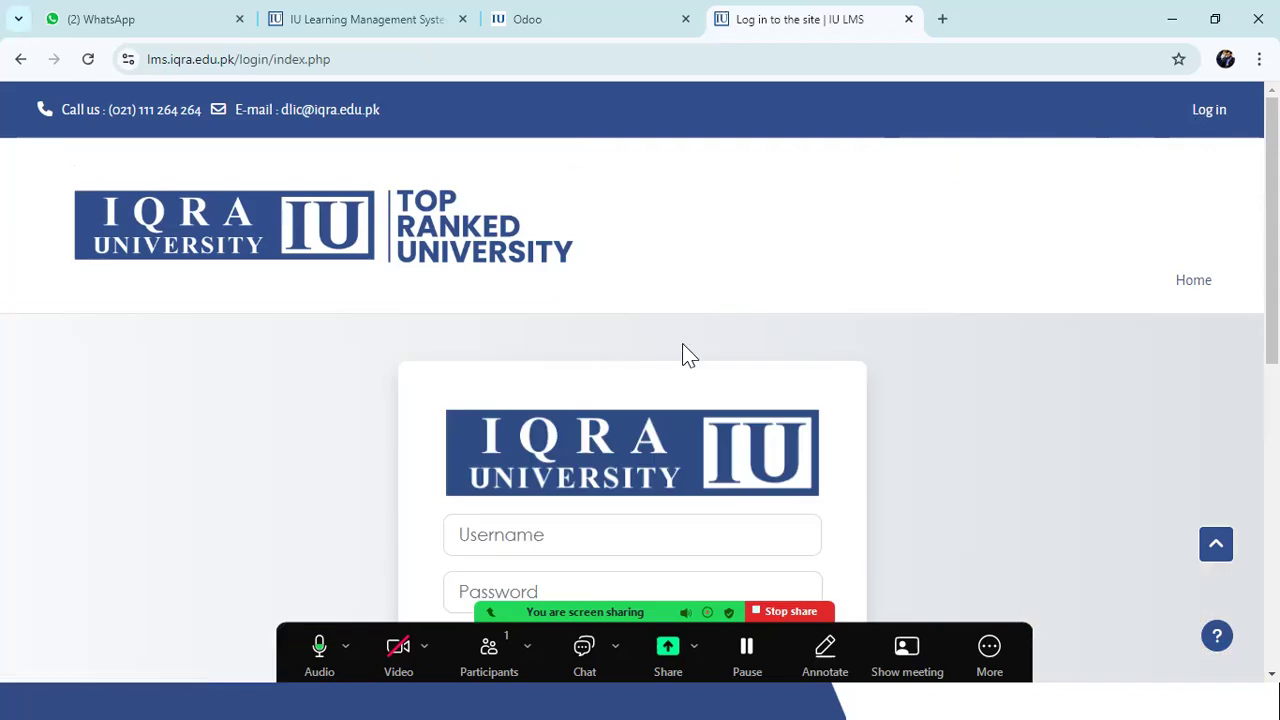
{"action": "scroll", "coordinate": [683, 346], "scroll_direction": "down", "scroll_amount": 4}
{"action": "left_click", "coordinate": [610, 447]}
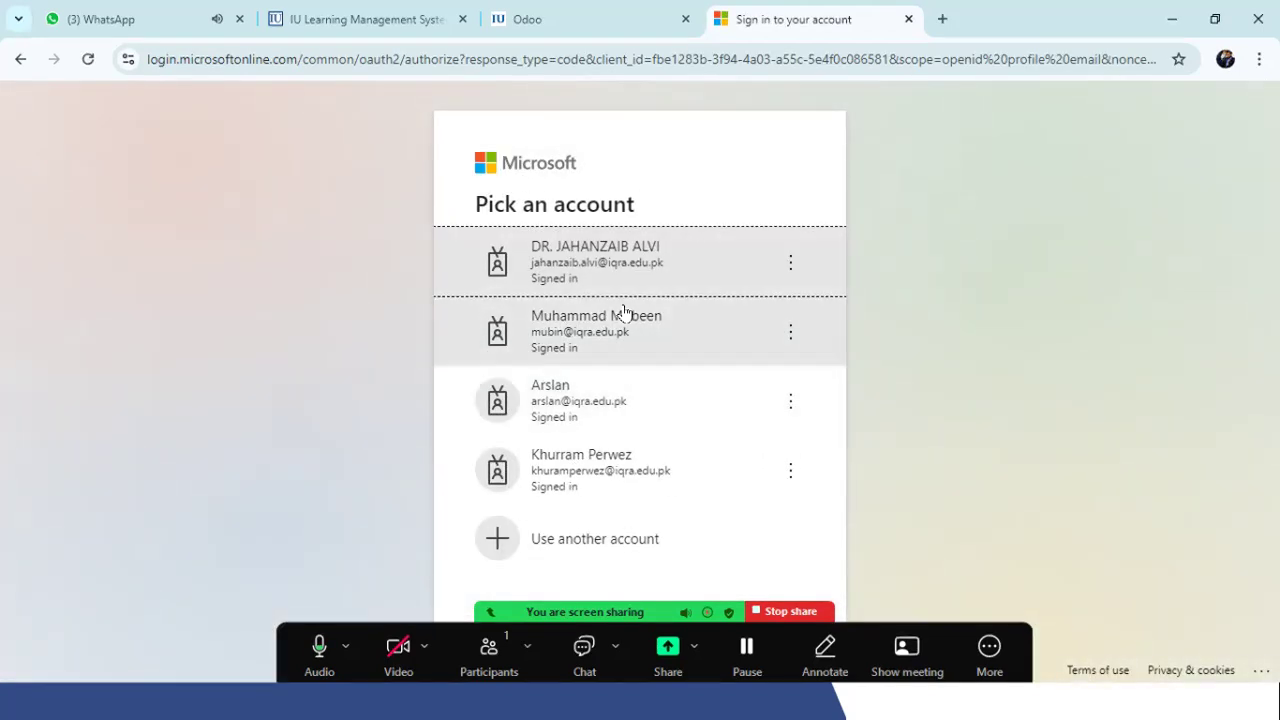
{"action": "left_click", "coordinate": [625, 316]}
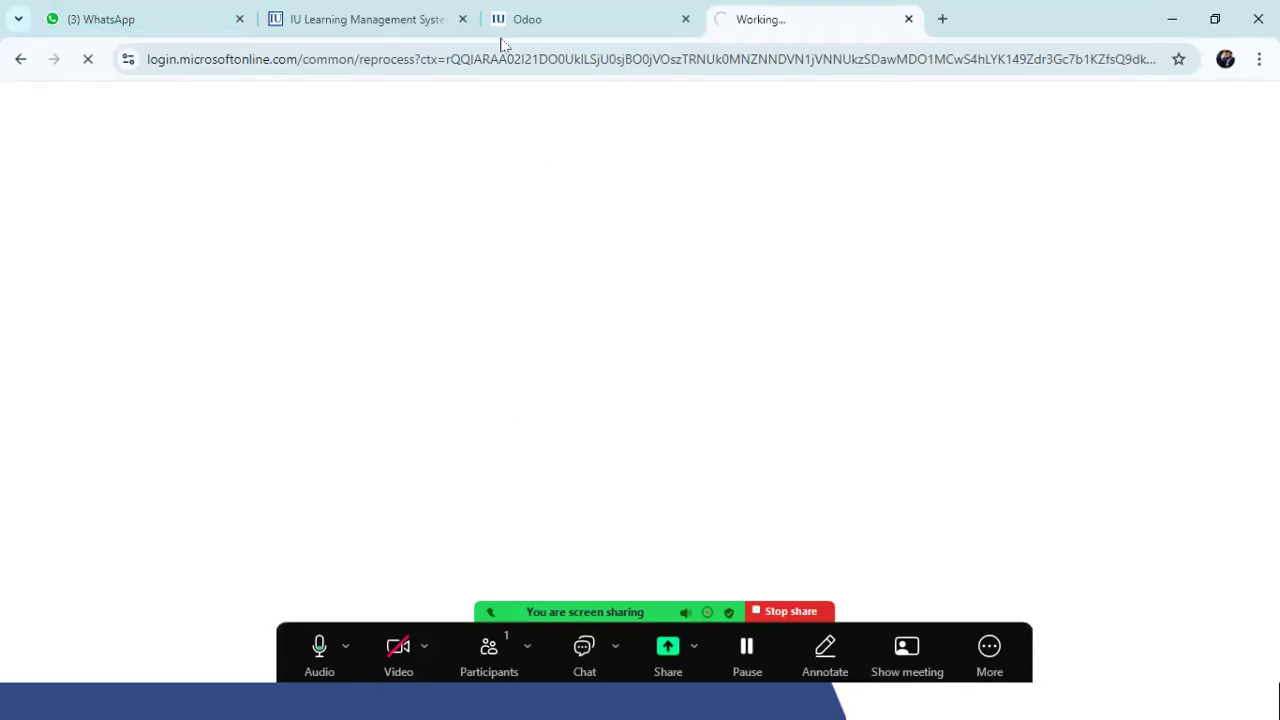
{"action": "left_click", "coordinate": [375, 19]}
{"action": "left_click", "coordinate": [786, 19]}
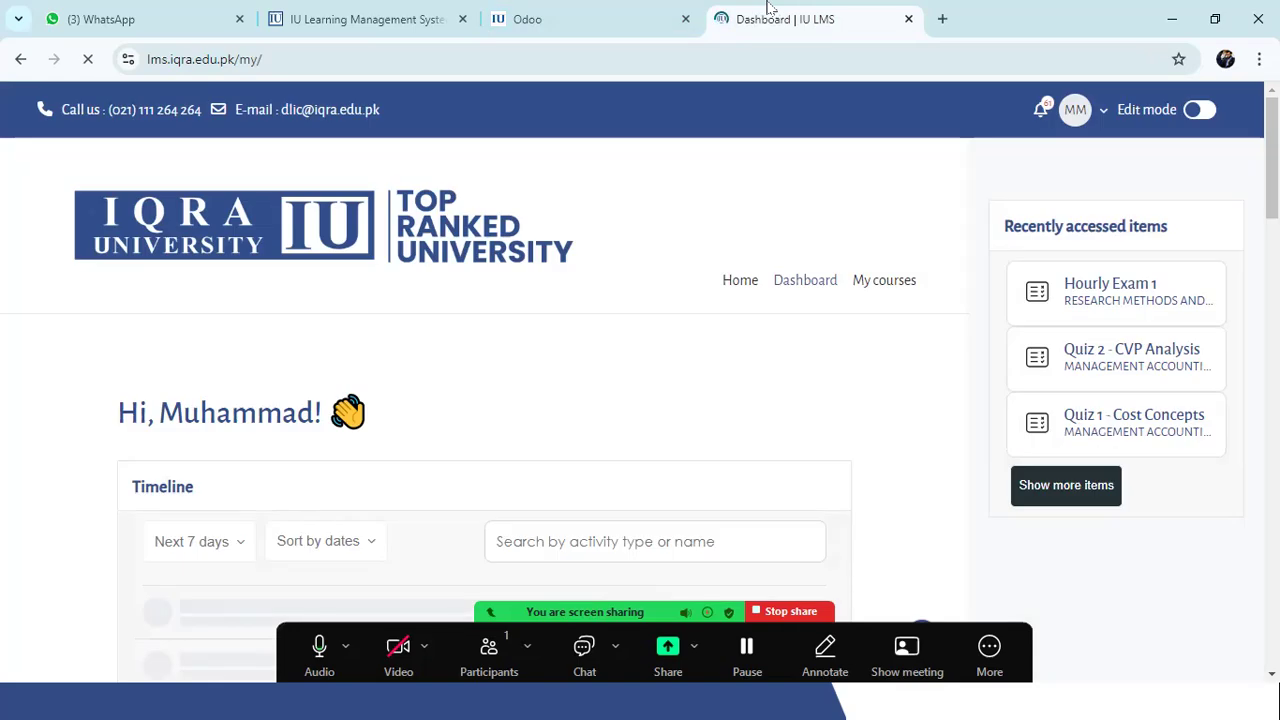
- Open the RESEARCH METHODS AND SKILLS - 012407319 course from the list of enrolled courses
{"action": "scroll", "coordinate": [527, 325], "scroll_direction": "down", "scroll_amount": 2}
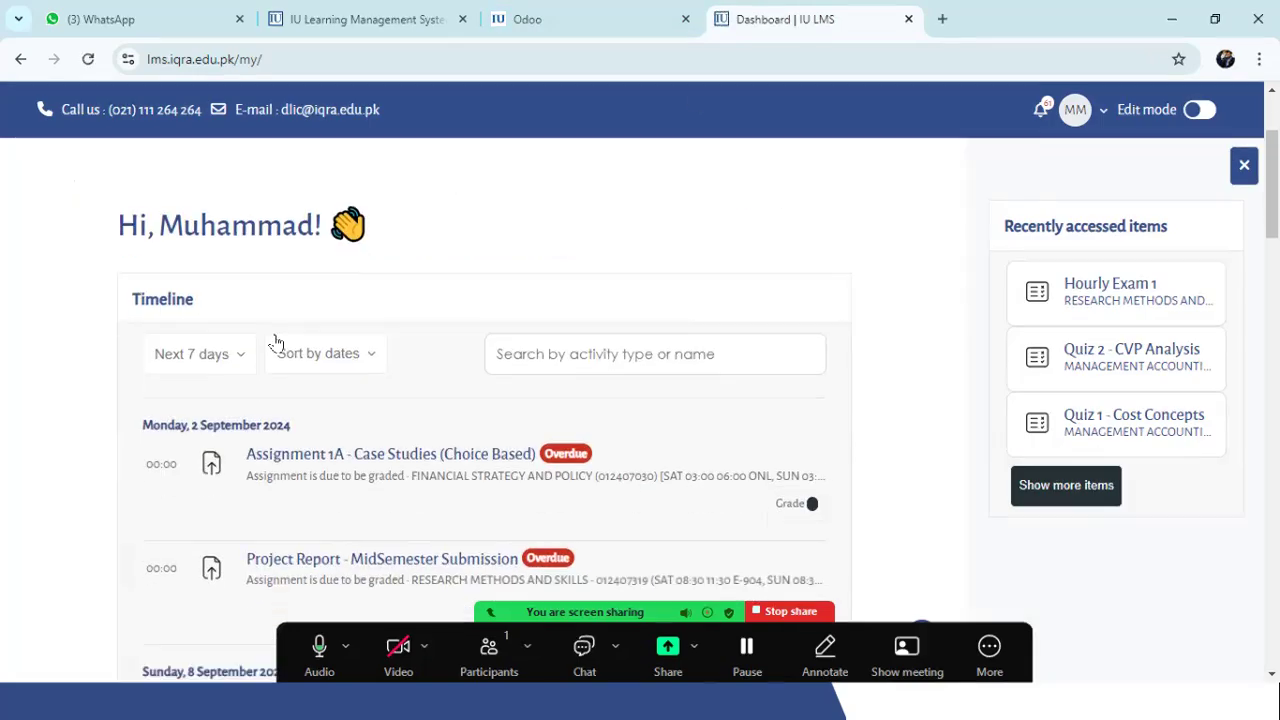
{"action": "scroll", "coordinate": [806, 357], "scroll_direction": "up", "scroll_amount": 2}
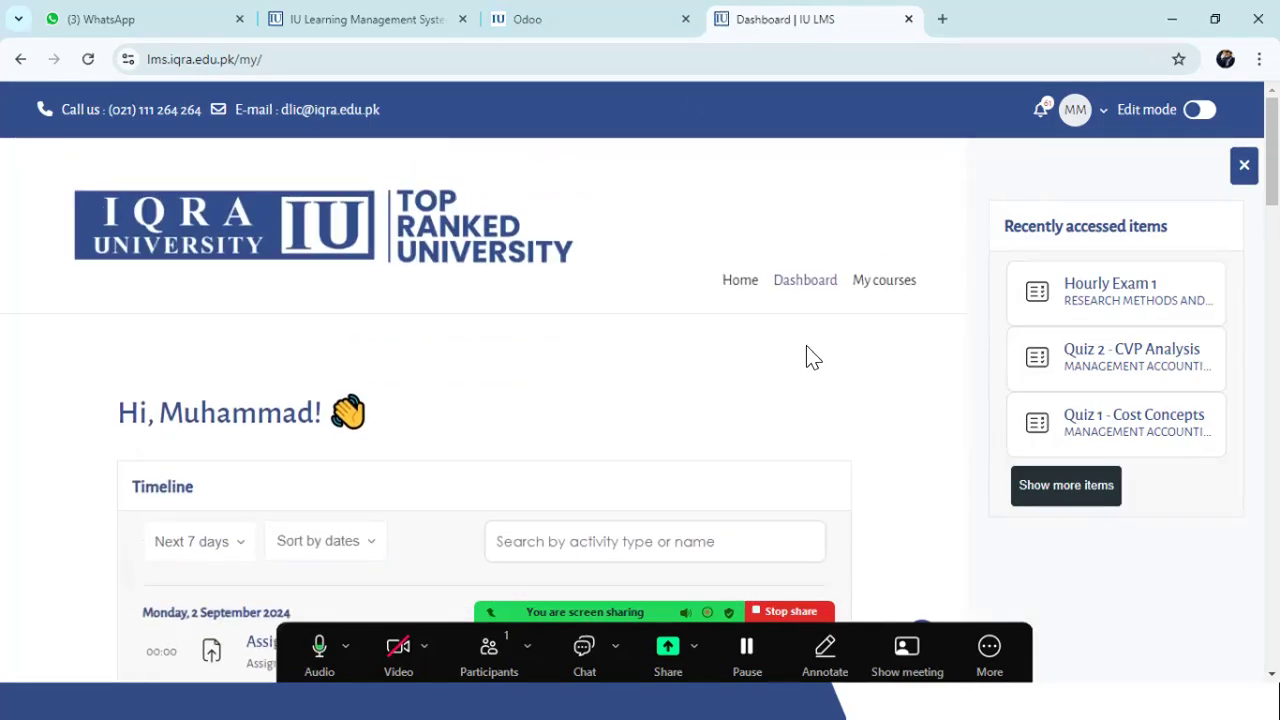
{"action": "left_click", "coordinate": [886, 277]}
{"action": "scroll", "coordinate": [302, 372], "scroll_direction": "down", "scroll_amount": 4}
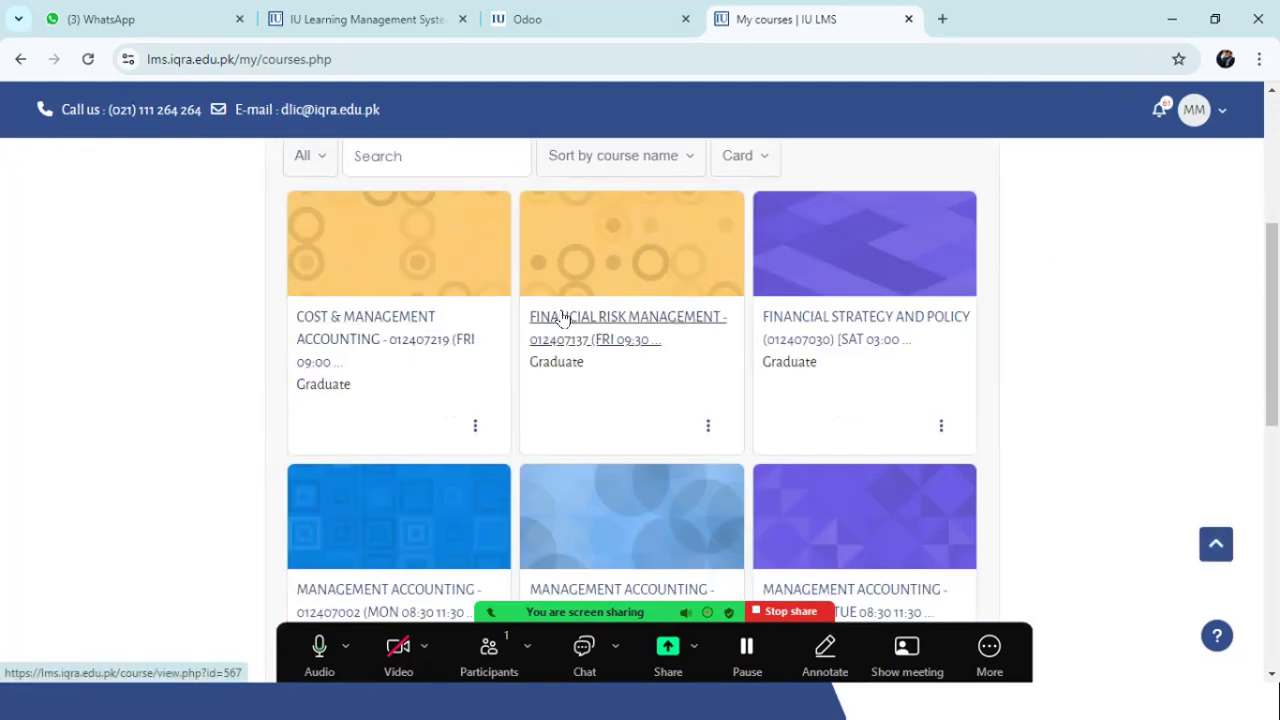
{"action": "scroll", "coordinate": [563, 320], "scroll_direction": "down", "scroll_amount": 5}
{"action": "left_click", "coordinate": [452, 372]}
{"action": "scroll", "coordinate": [451, 371], "scroll_direction": "down", "scroll_amount": 5}
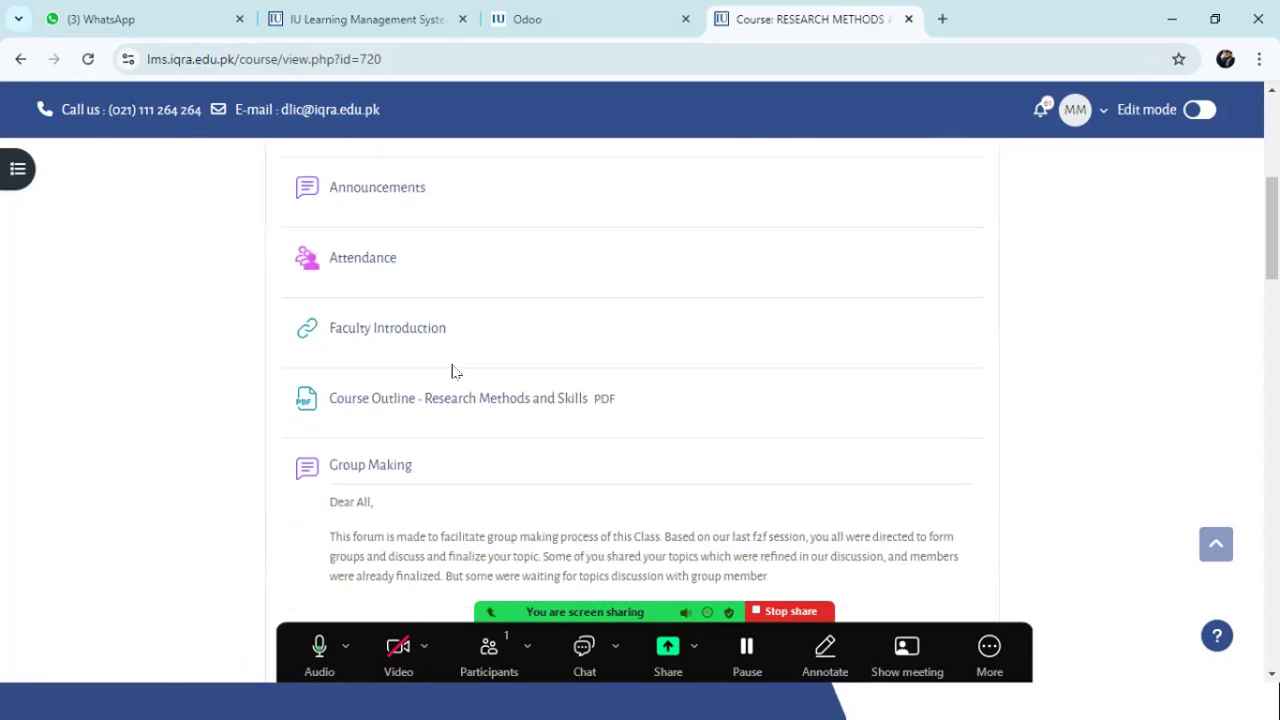
- Open the course's Grader report and expand the collapsed Email address column
{"action": "scroll", "coordinate": [531, 357], "scroll_direction": "up", "scroll_amount": 3}
{"action": "left_click", "coordinate": [598, 318]}
{"action": "scroll", "coordinate": [395, 320], "scroll_direction": "down", "scroll_amount": 8}
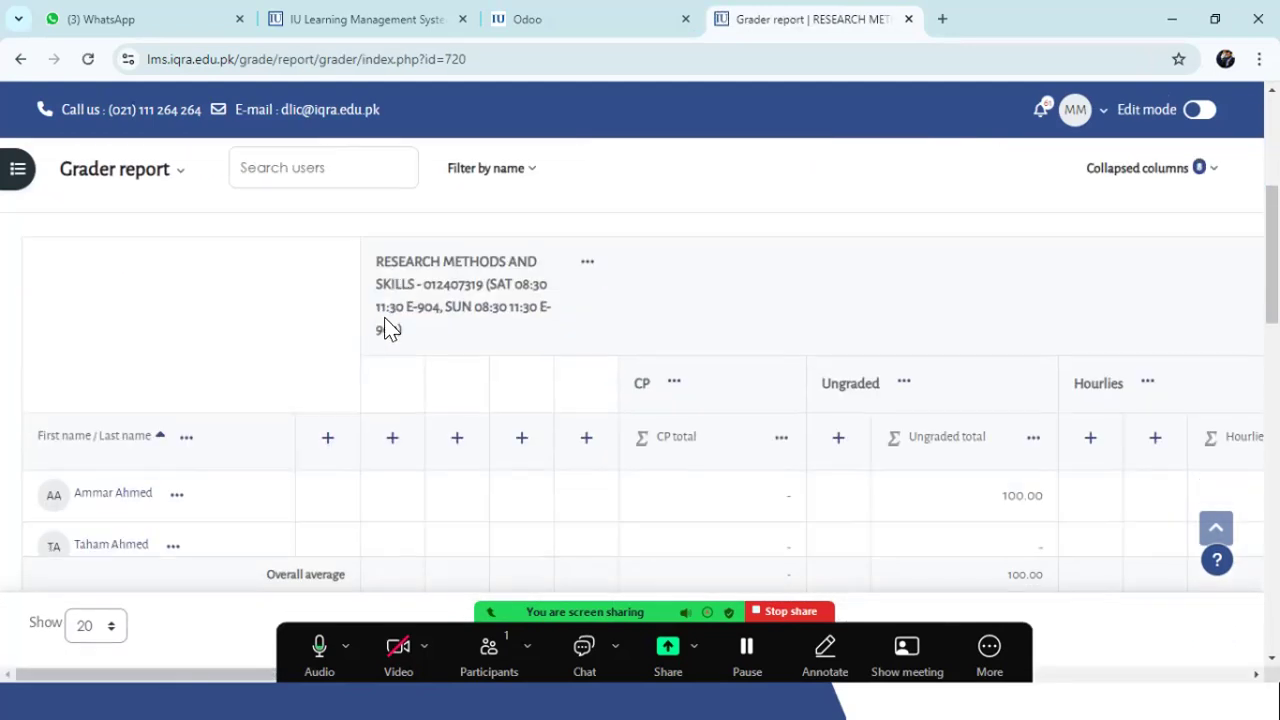
{"action": "scroll", "coordinate": [384, 324], "scroll_direction": "up", "scroll_amount": 3}
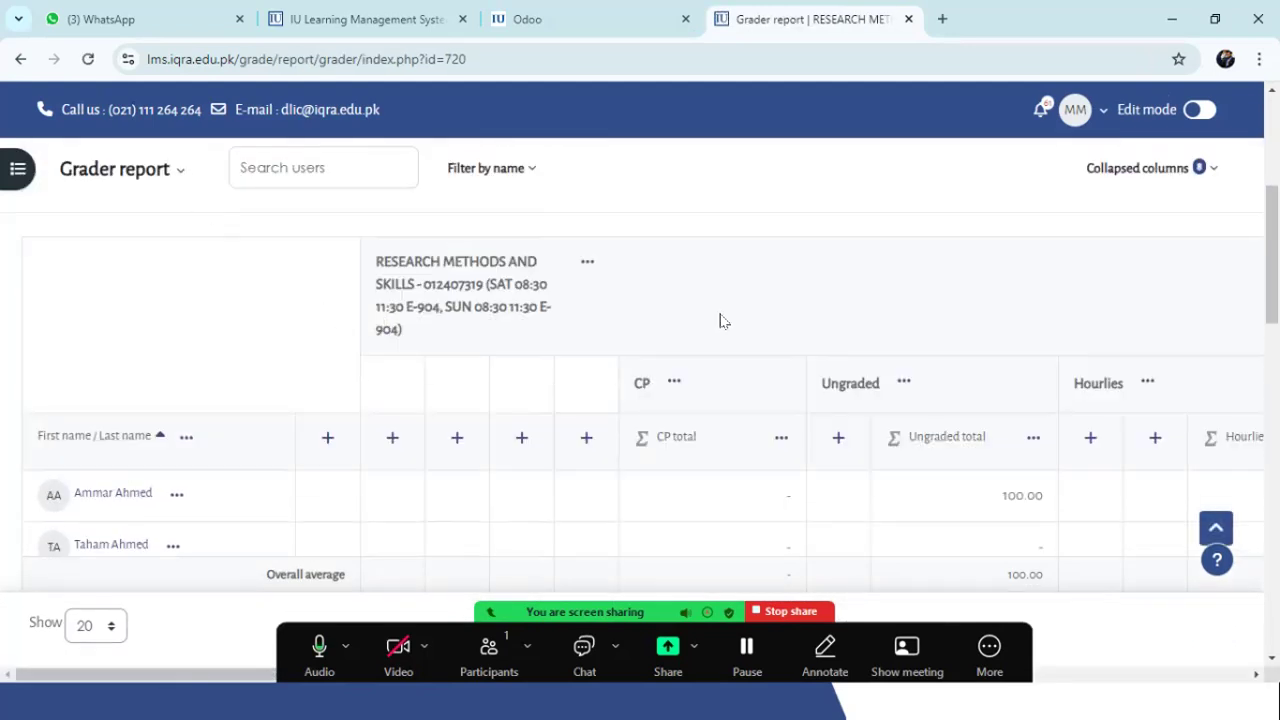
{"action": "scroll", "coordinate": [723, 320], "scroll_direction": "down", "scroll_amount": 3}
{"action": "left_click", "coordinate": [331, 250]}
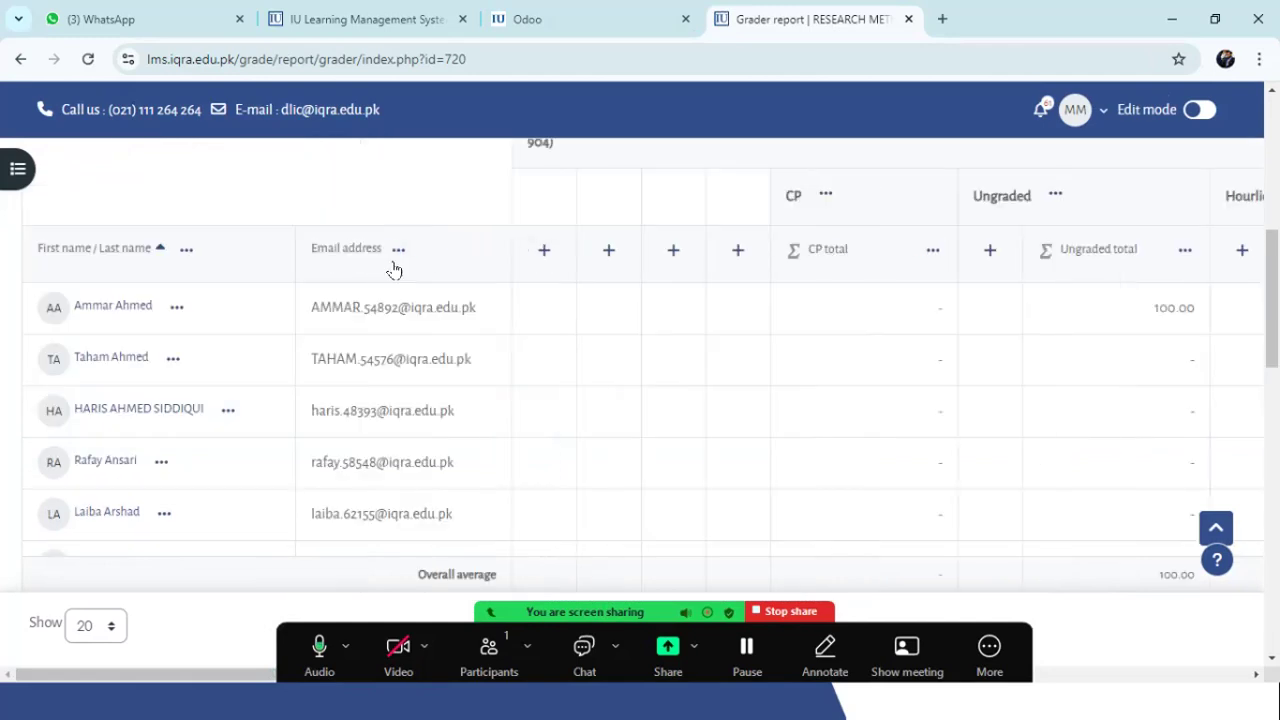
- View the Quiz 1 and Project Report - MidSemester Submission grade columns, collapsing each one again
{"action": "left_click", "coordinate": [545, 250]}
{"action": "left_click", "coordinate": [674, 250]}
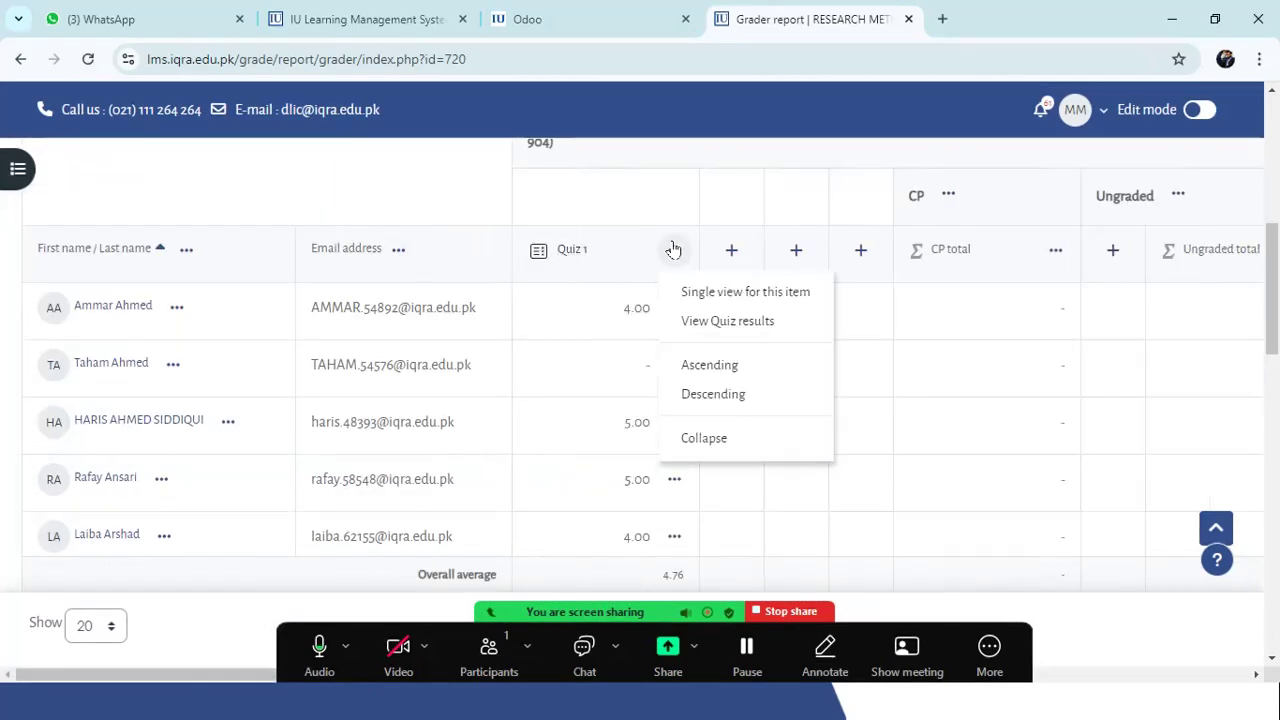
{"action": "left_click", "coordinate": [703, 436]}
{"action": "left_click", "coordinate": [607, 250]}
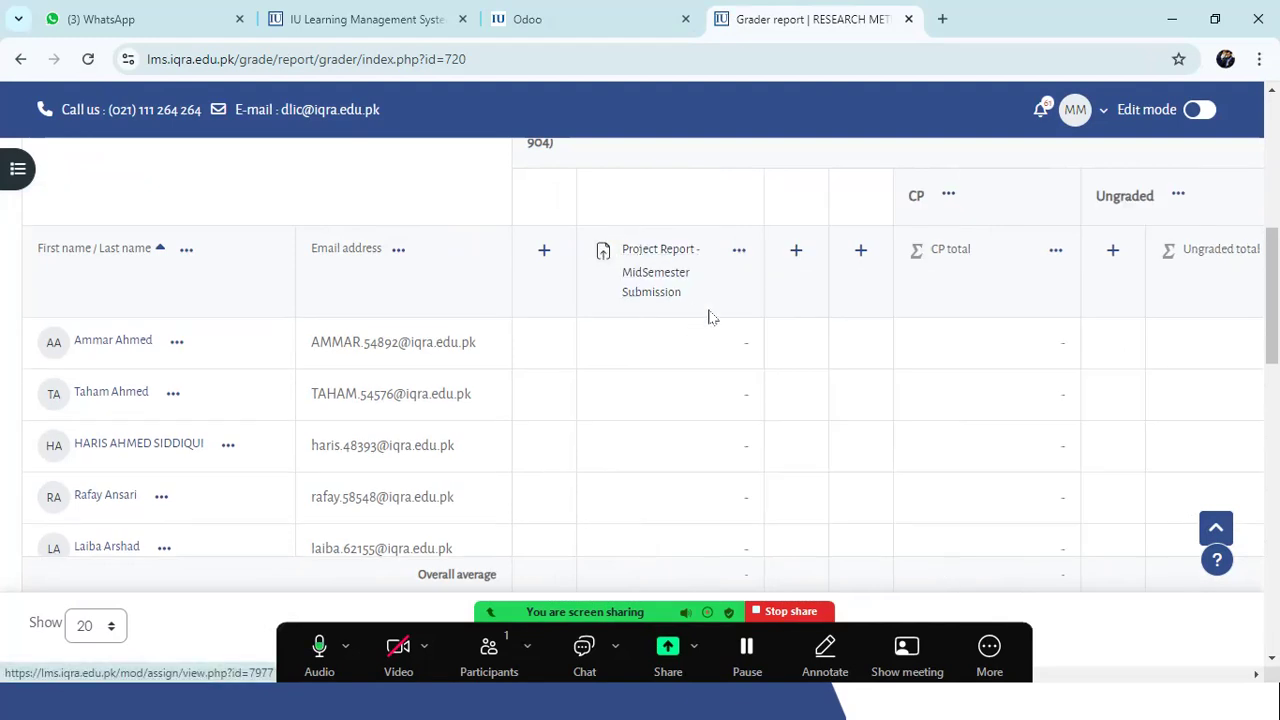
{"action": "left_click", "coordinate": [741, 251]}
{"action": "left_click", "coordinate": [749, 397]}
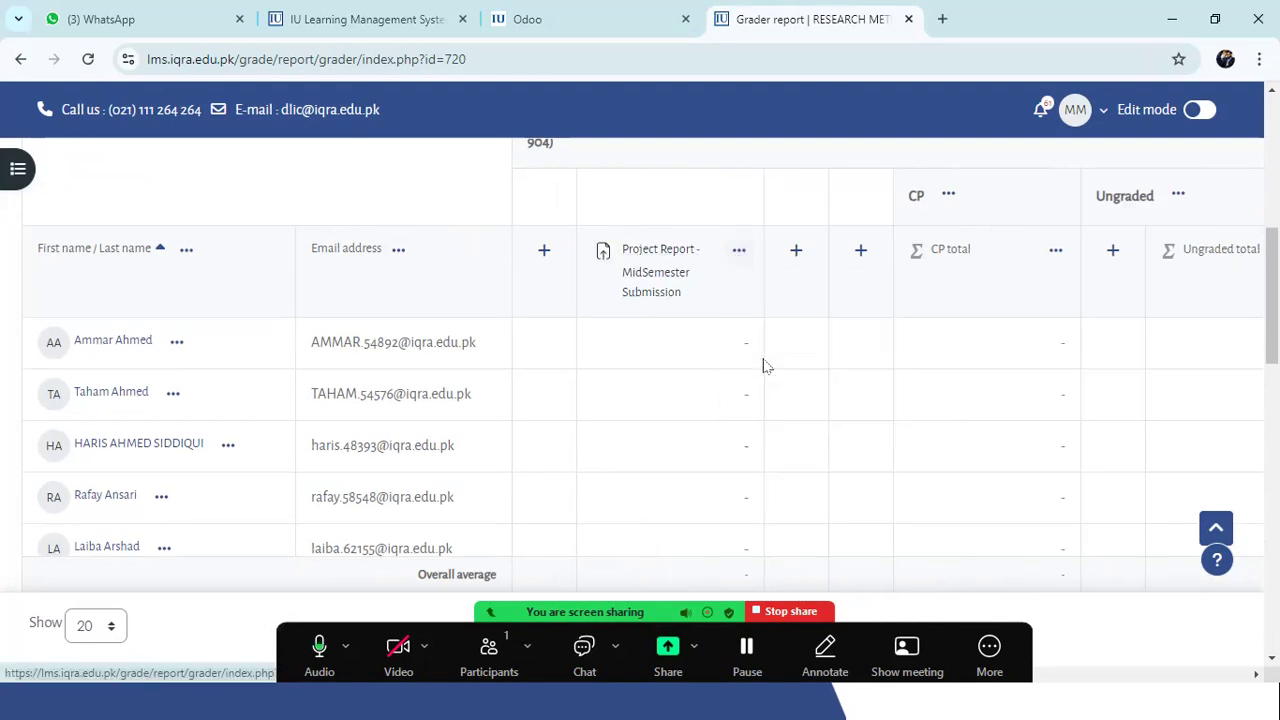
- View the Presentations and Quizzes # 2 grade columns, collapsing each one again
{"action": "left_click", "coordinate": [677, 251]}
{"action": "left_click", "coordinate": [805, 251]}
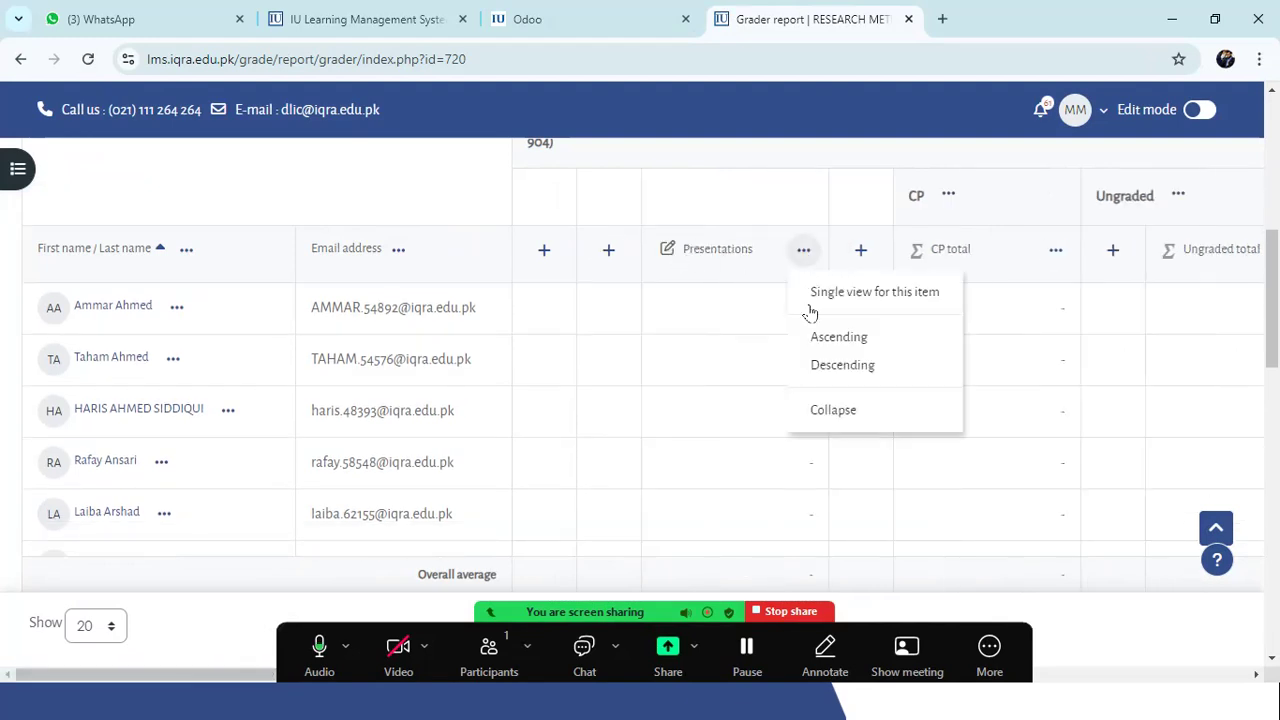
{"action": "left_click", "coordinate": [835, 411]}
{"action": "left_click", "coordinate": [738, 250]}
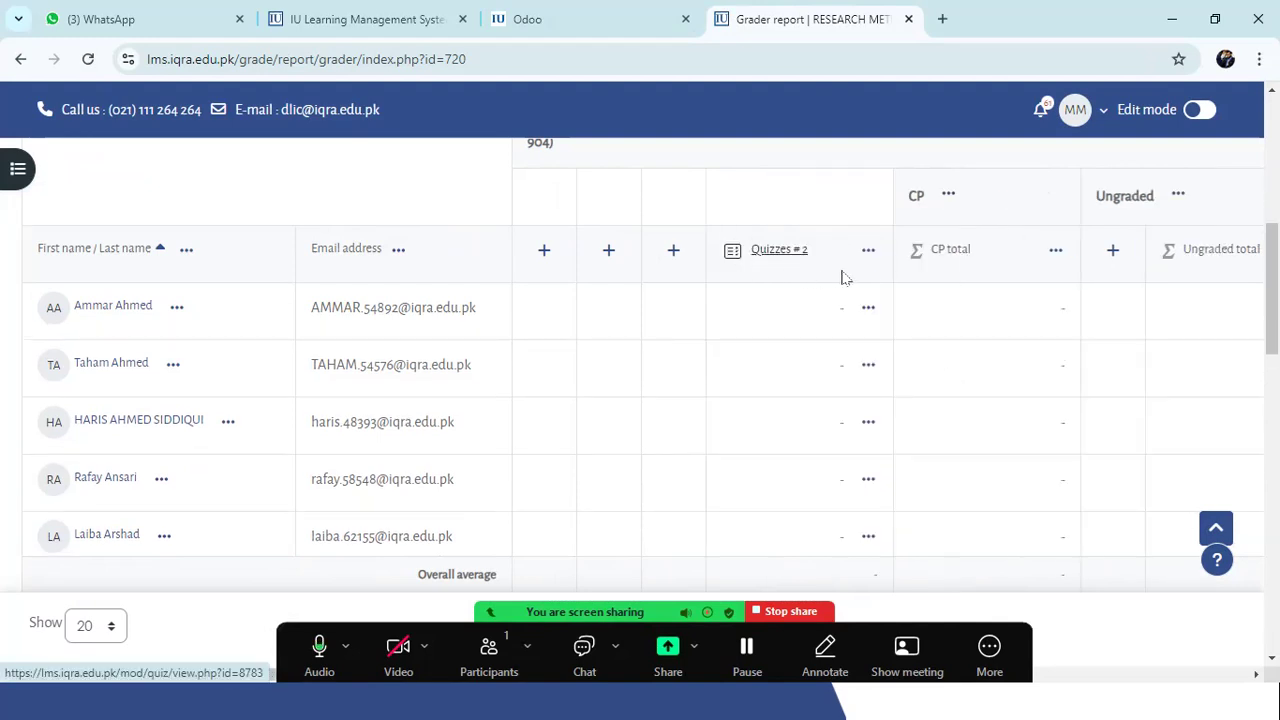
{"action": "left_click", "coordinate": [868, 251]}
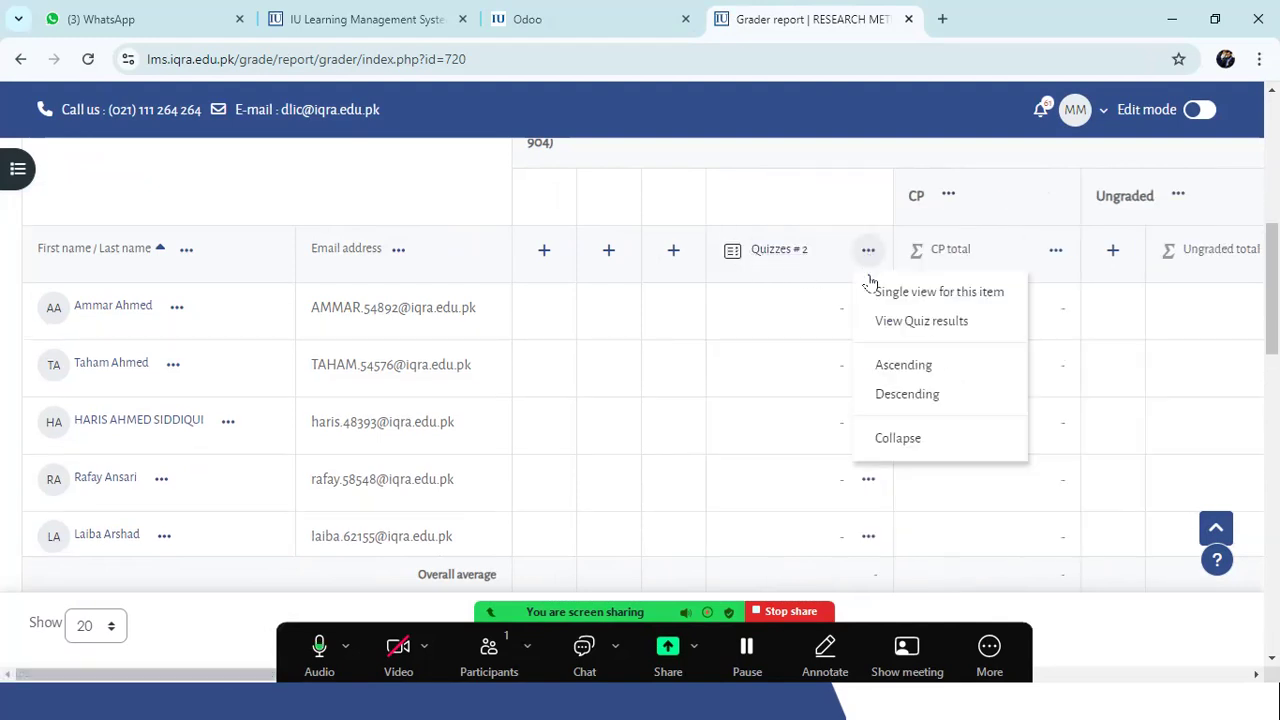
{"action": "left_click", "coordinate": [900, 440]}
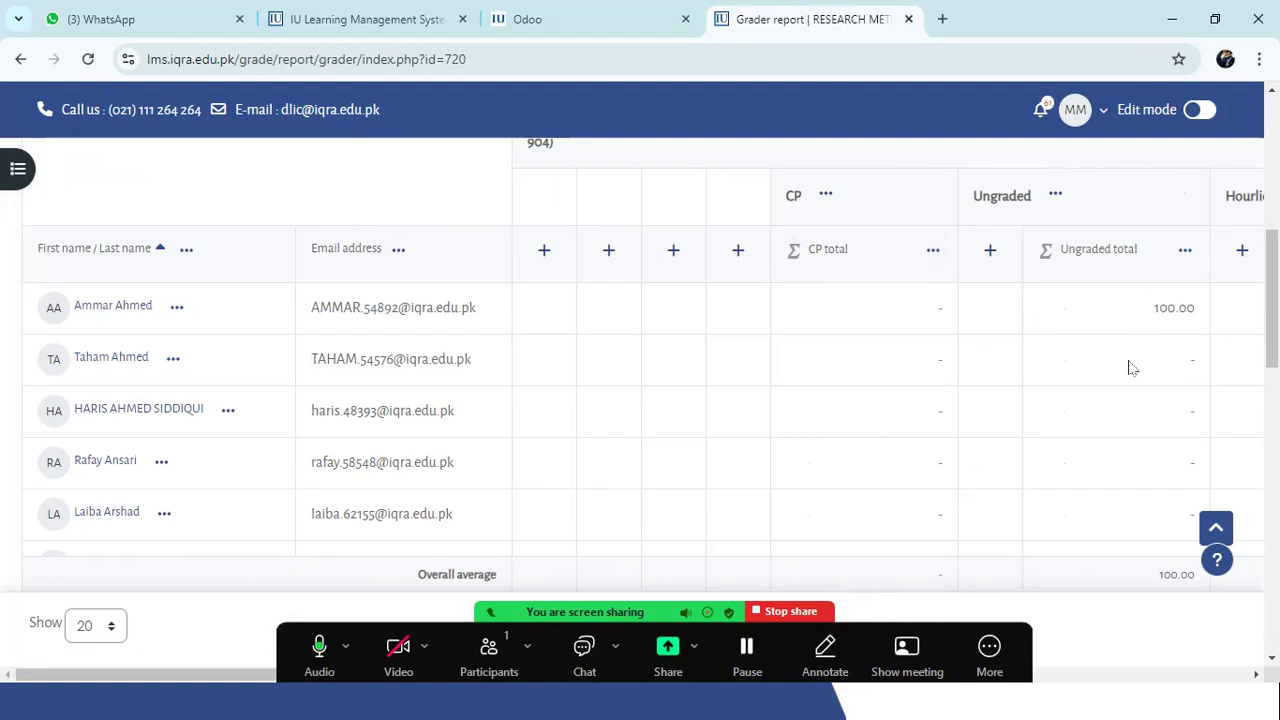
- Switch from the Grader report to the Gradebook setup of the Research Methods and Skills course
{"action": "scroll", "coordinate": [1130, 368], "scroll_direction": "down", "scroll_amount": 5}
{"action": "scroll", "coordinate": [914, 409], "scroll_direction": "up", "scroll_amount": 10}
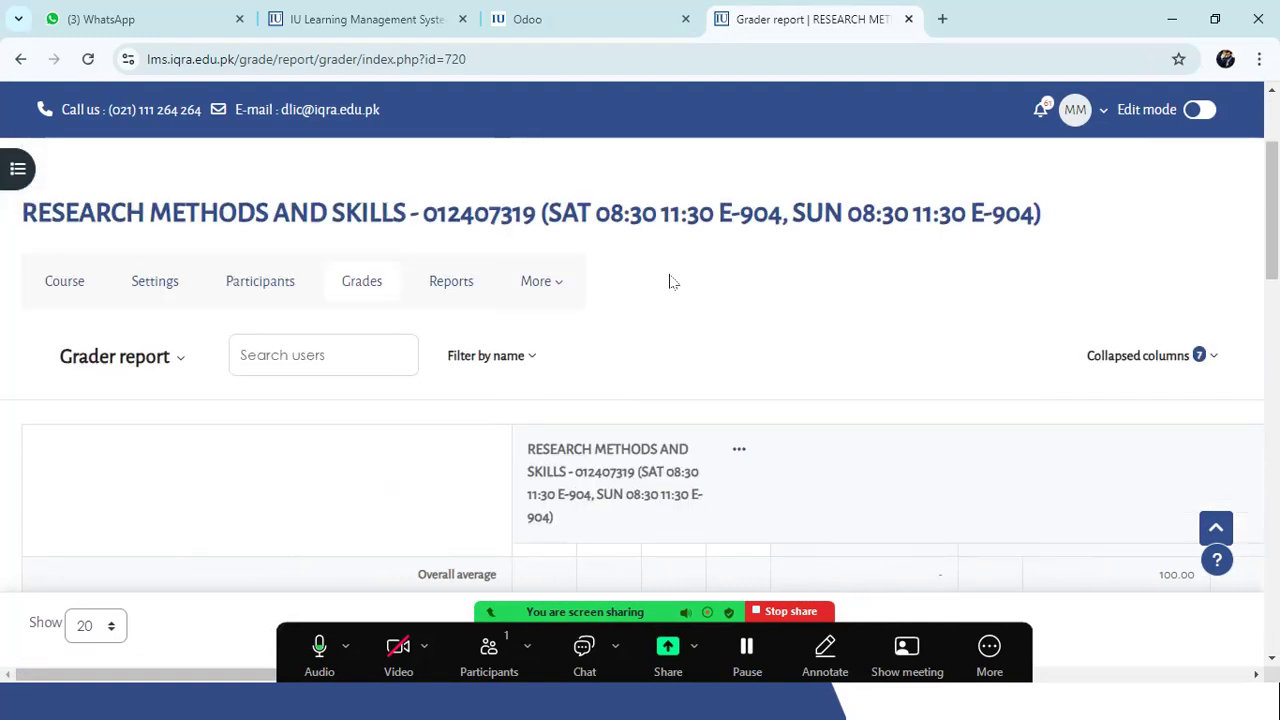
{"action": "left_click", "coordinate": [176, 360]}
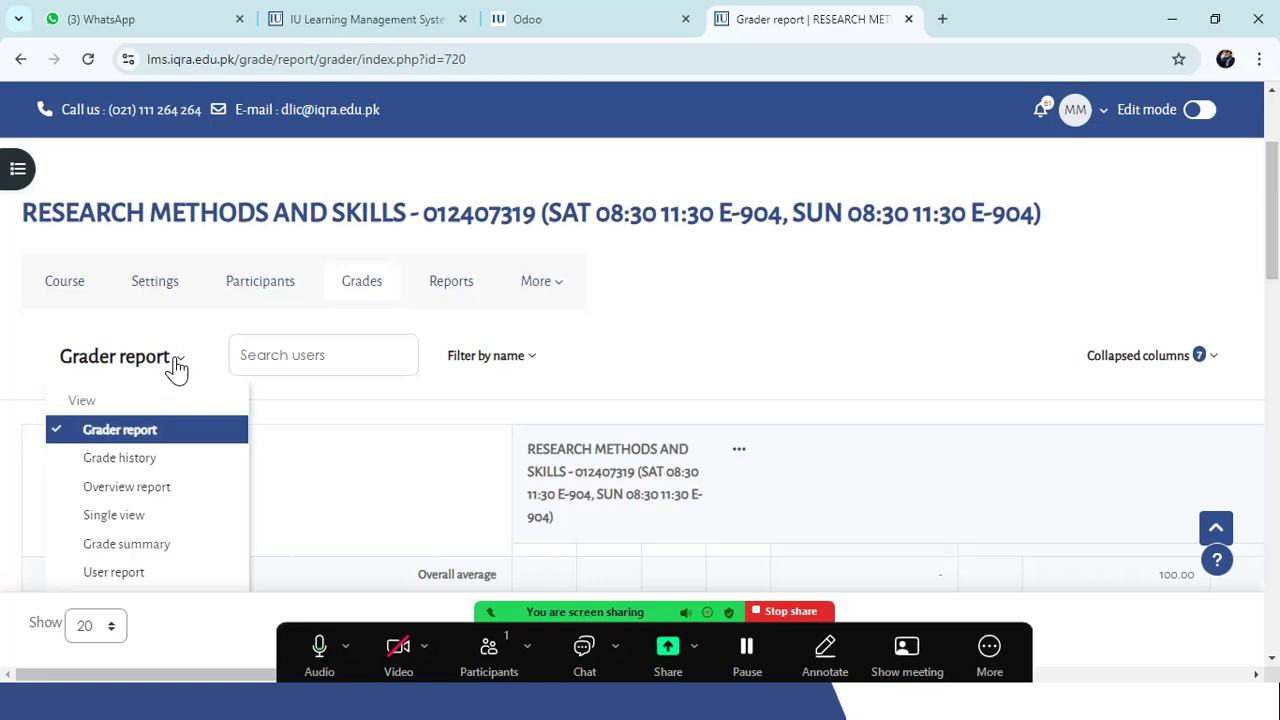
{"action": "scroll", "coordinate": [171, 423], "scroll_direction": "down", "scroll_amount": 3}
{"action": "left_click", "coordinate": [143, 349]}
- Examine the weights and maximum grades of the grade items, the CP, Ungraded and Hourlies categories, and the course total
{"action": "scroll", "coordinate": [800, 330], "scroll_direction": "down", "scroll_amount": 4}
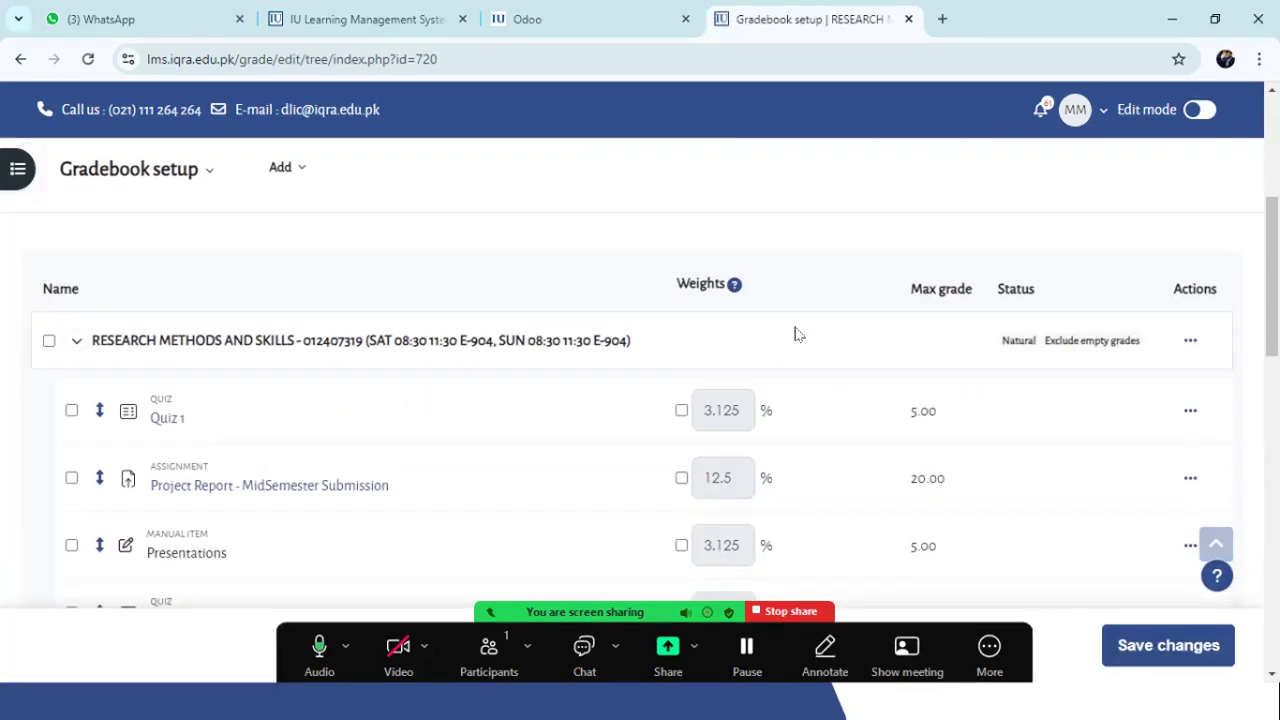
{"action": "scroll", "coordinate": [600, 330], "scroll_direction": "down", "scroll_amount": 3}
{"action": "scroll", "coordinate": [200, 250], "scroll_direction": "up", "scroll_amount": 2}
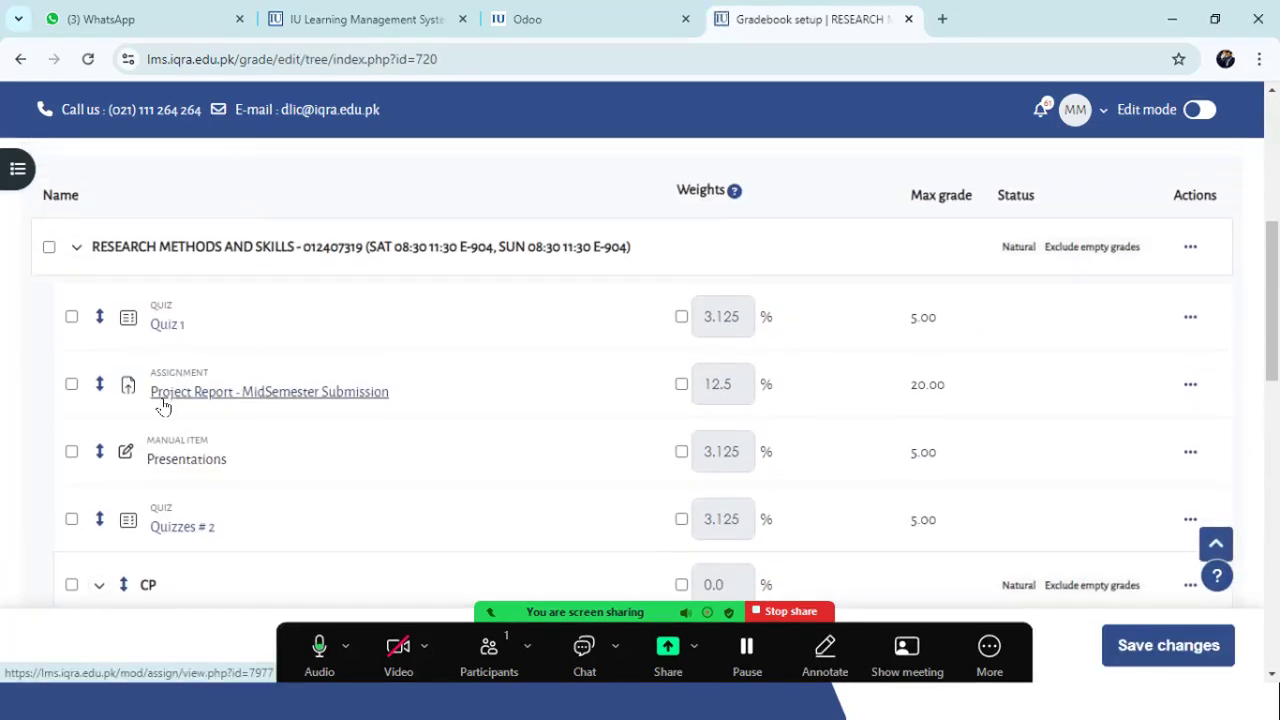
{"action": "scroll", "coordinate": [928, 330], "scroll_direction": "down", "scroll_amount": 2}
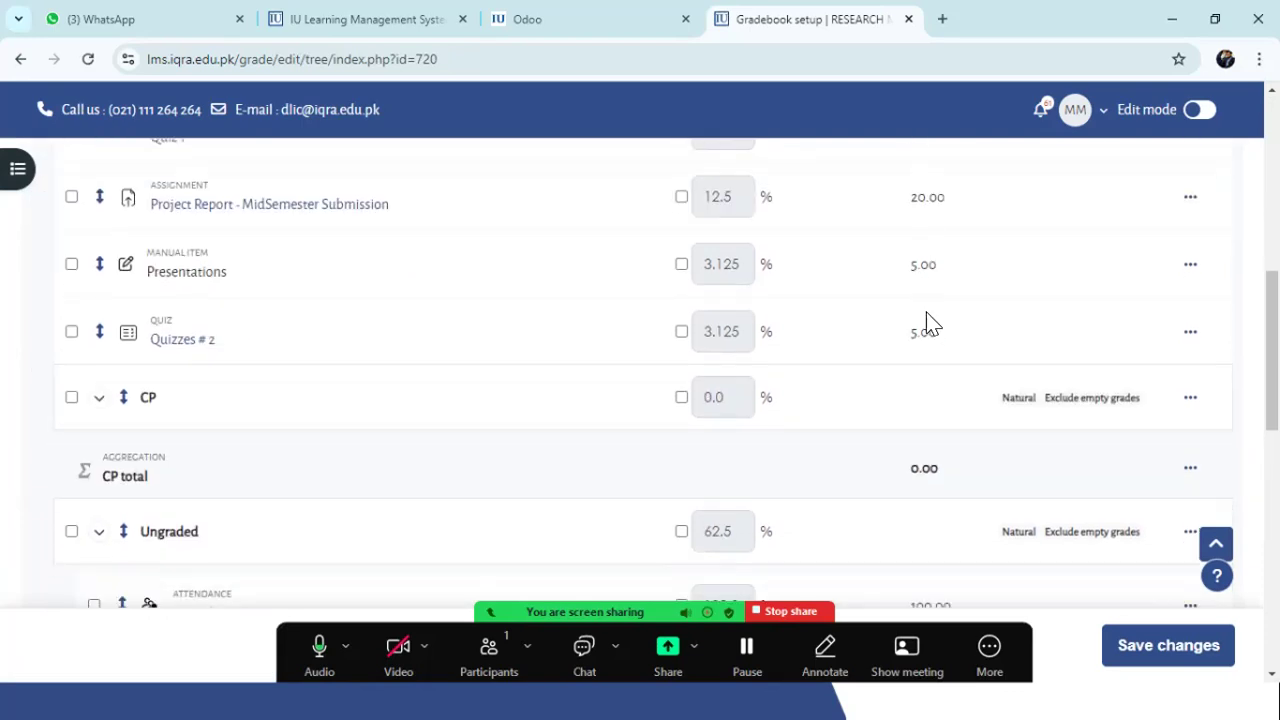
{"action": "scroll", "coordinate": [928, 323], "scroll_direction": "down", "scroll_amount": 6}
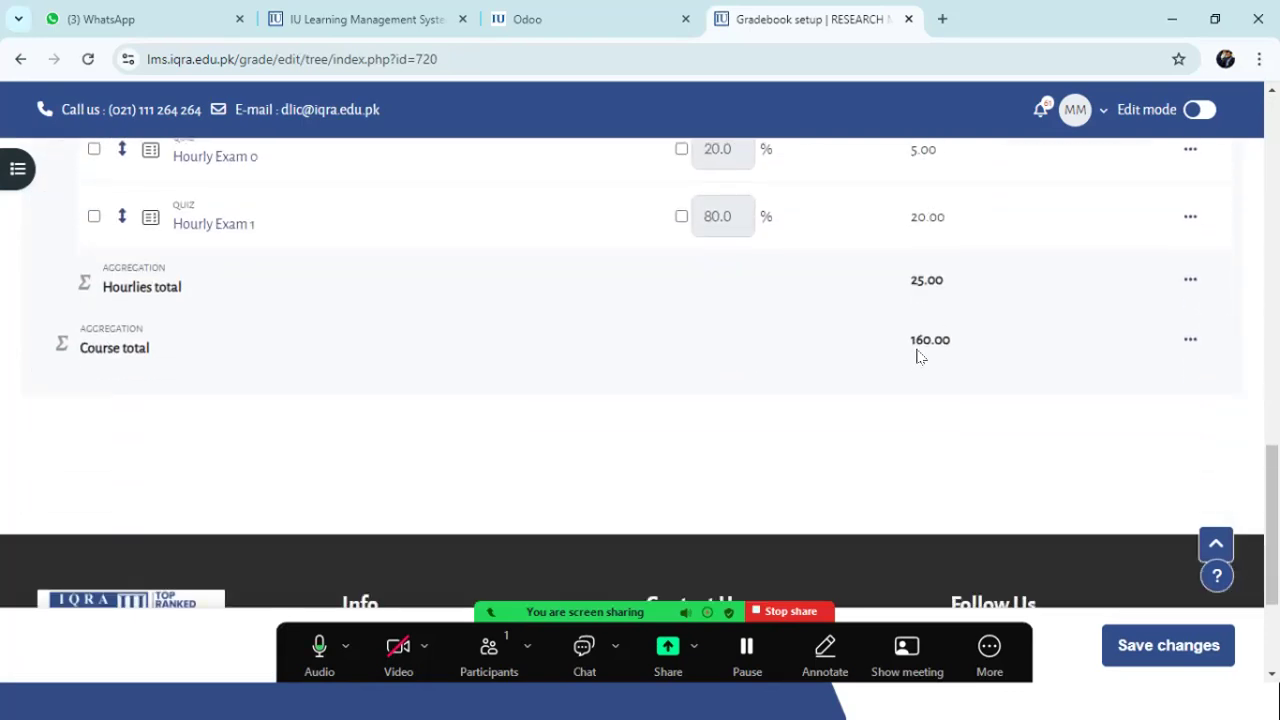
{"action": "scroll", "coordinate": [234, 394], "scroll_direction": "up", "scroll_amount": 3}
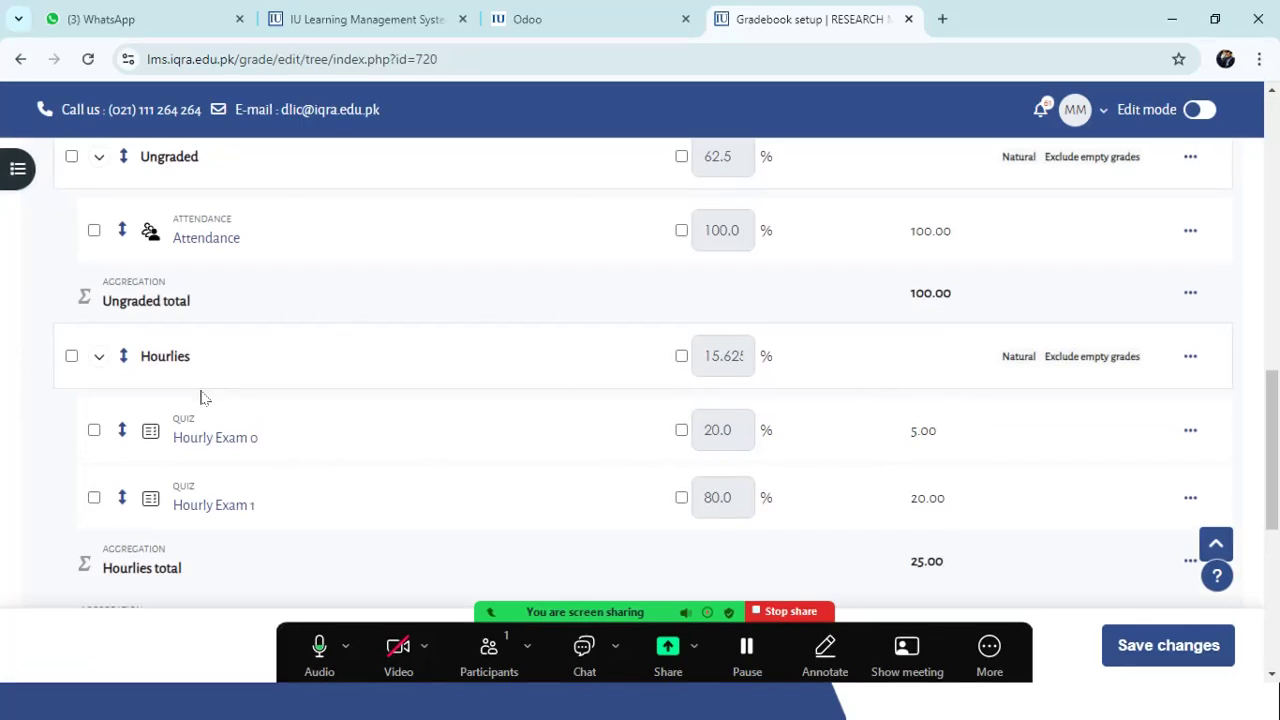
{"action": "scroll", "coordinate": [418, 327], "scroll_direction": "down", "scroll_amount": 2}
{"action": "scroll", "coordinate": [194, 345], "scroll_direction": "up", "scroll_amount": 2}
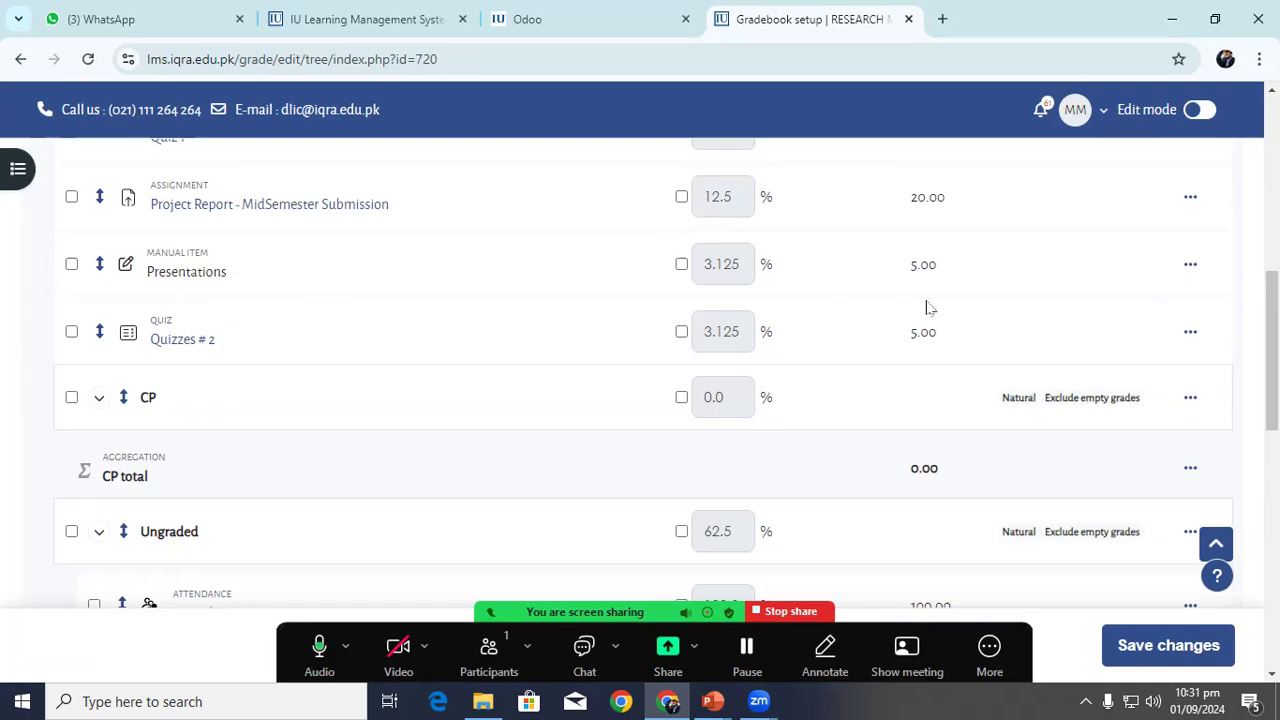
{"action": "scroll", "coordinate": [790, 306], "scroll_direction": "up", "scroll_amount": 3}
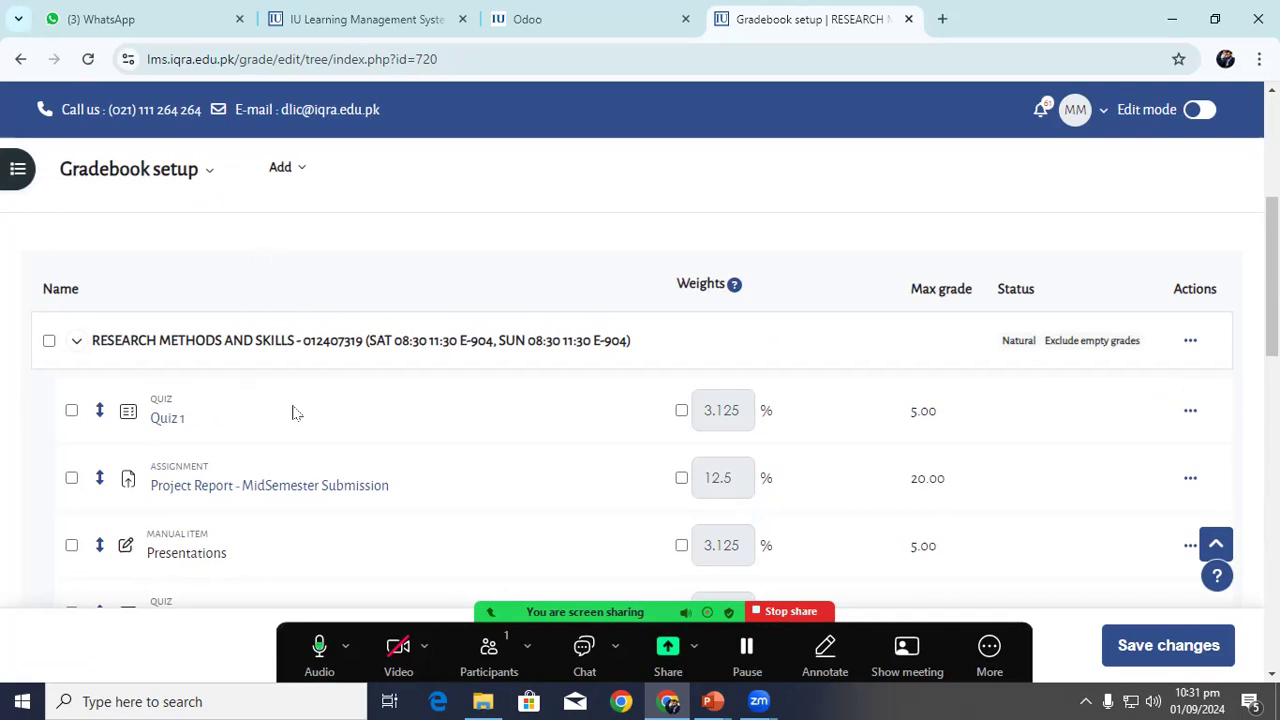
- Check the options for adding a grade item or category, and return to the Research Methods and Skills course page
{"action": "left_click", "coordinate": [310, 170]}
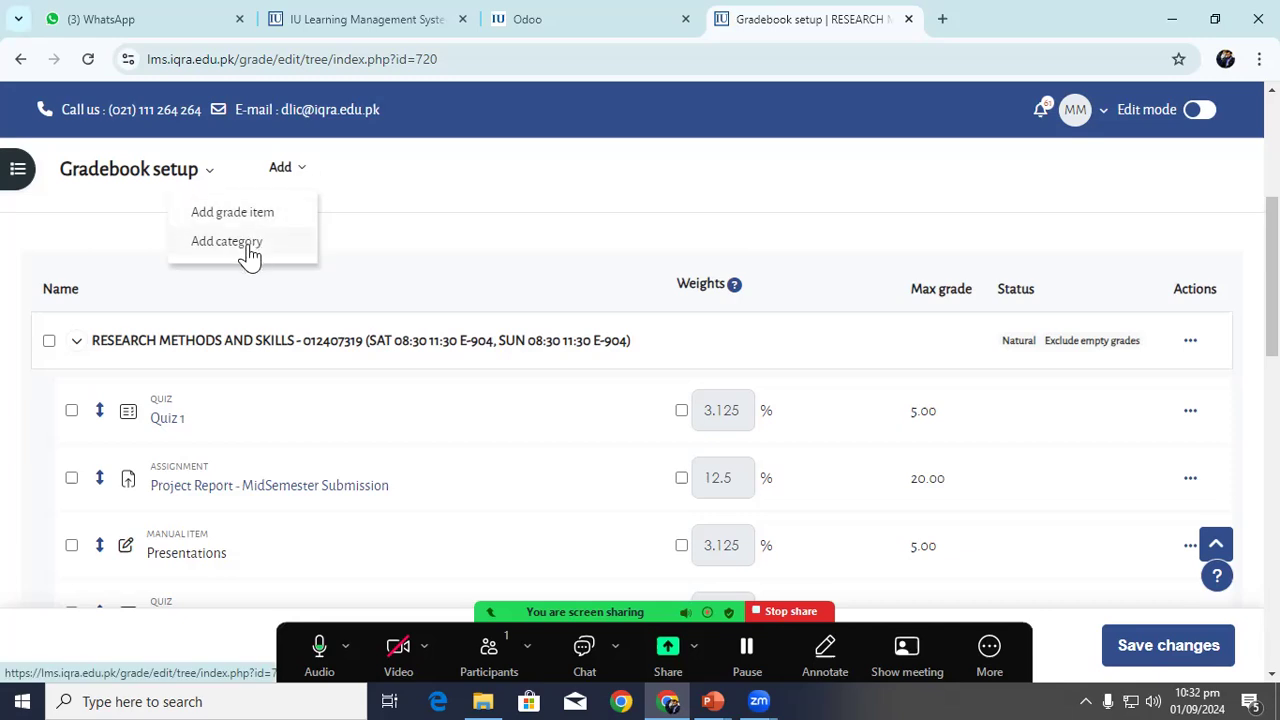
{"action": "scroll", "coordinate": [285, 340], "scroll_direction": "up", "scroll_amount": 2}
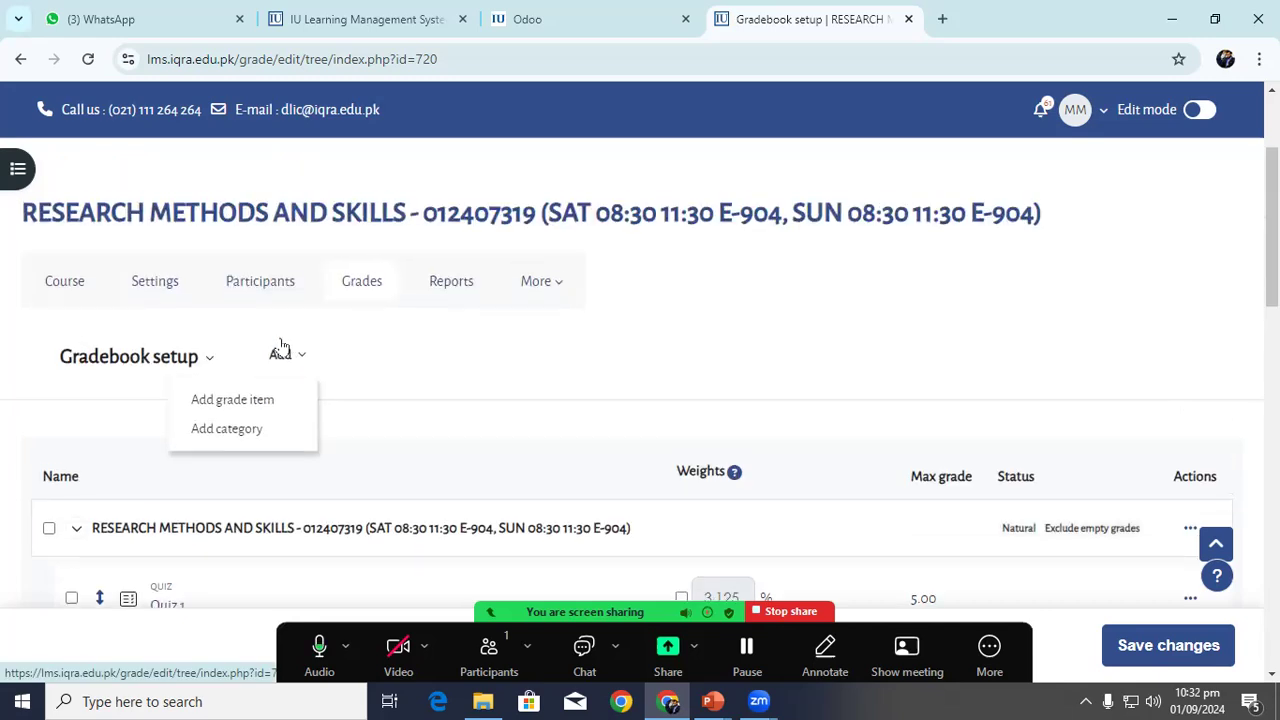
{"action": "left_click", "coordinate": [56, 280]}
{"action": "scroll", "coordinate": [359, 336], "scroll_direction": "down", "scroll_amount": 5}
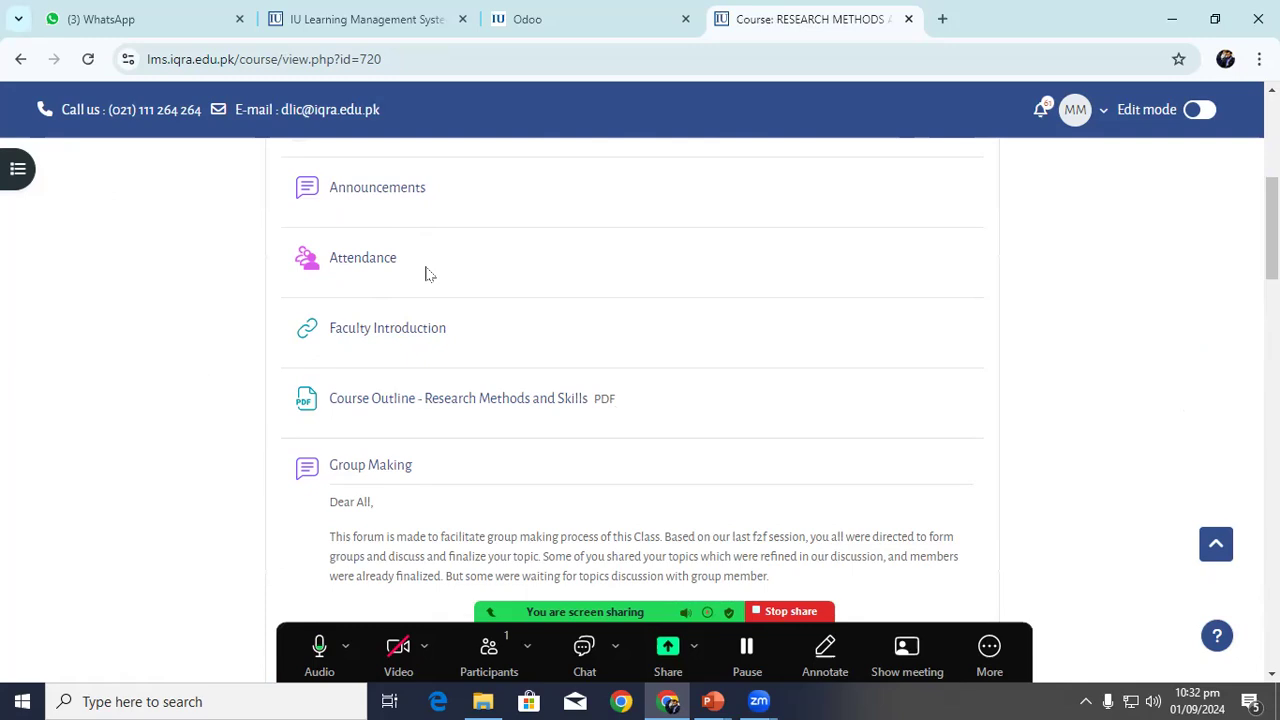
- Look over the Research Methods and Skills course page and log out of the current LMS account
{"action": "scroll", "coordinate": [426, 272], "scroll_direction": "down", "scroll_amount": 3}
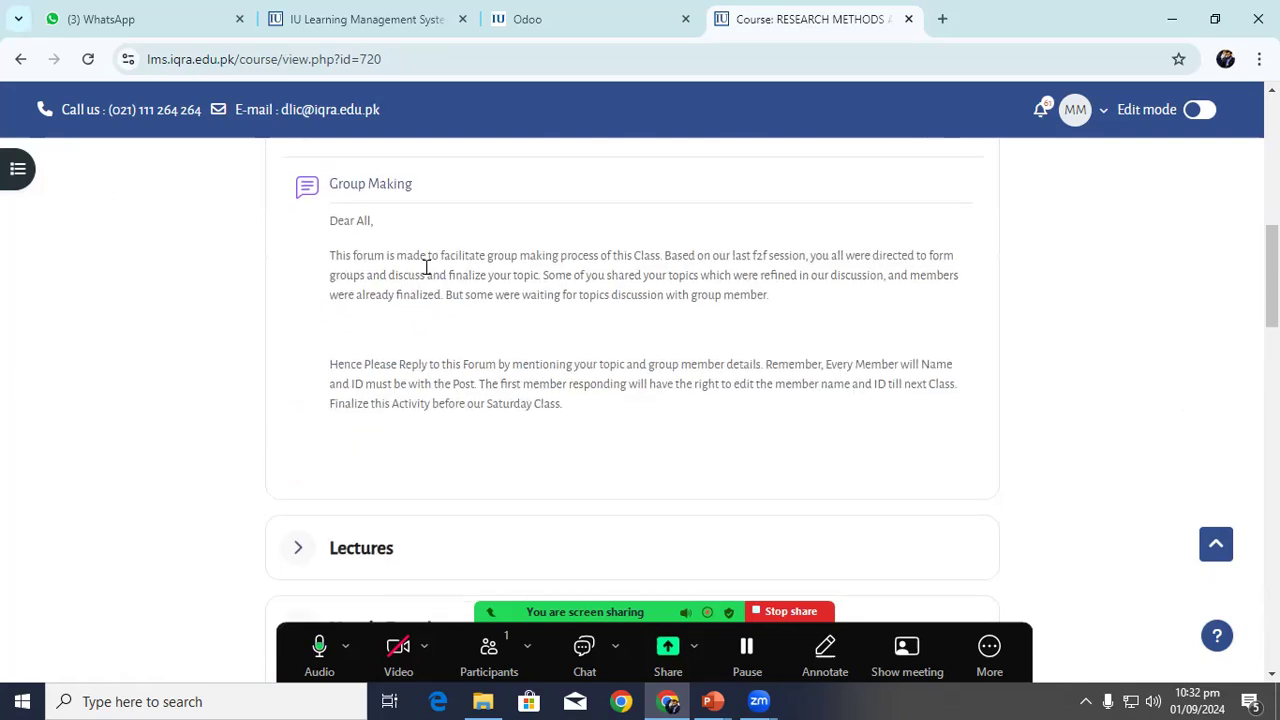
{"action": "scroll", "coordinate": [426, 268], "scroll_direction": "up", "scroll_amount": 8}
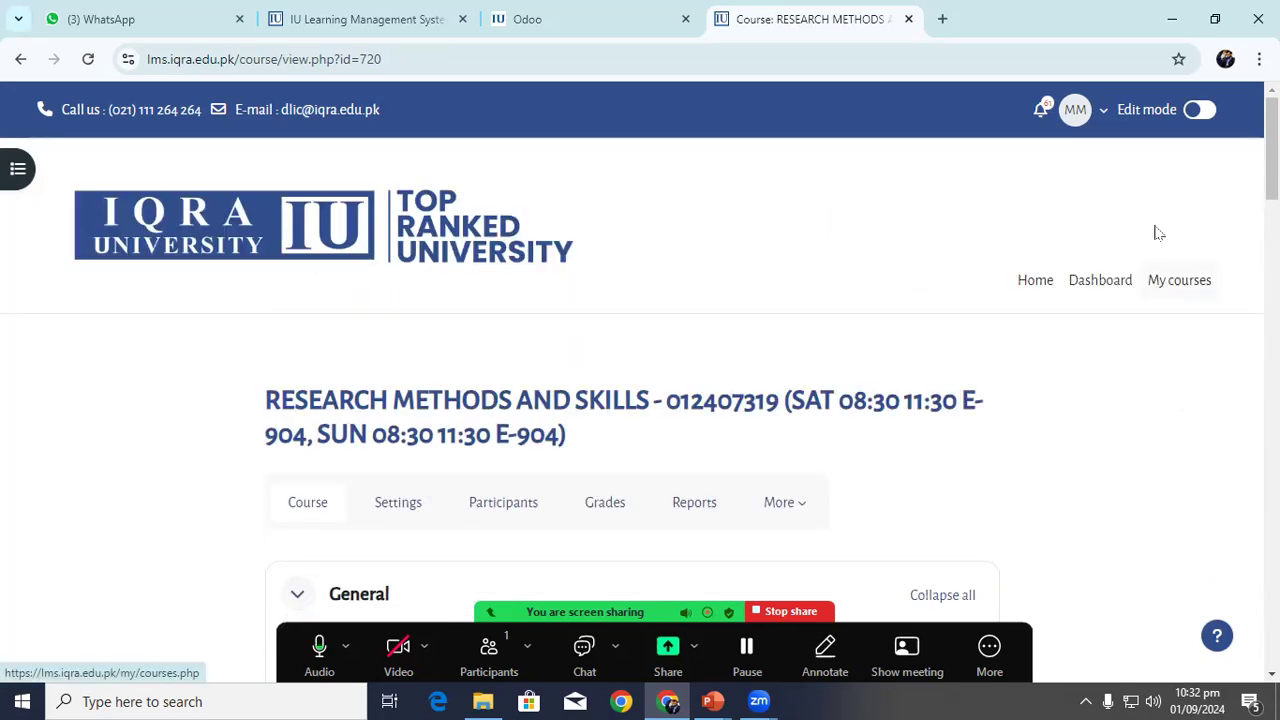
{"action": "left_click", "coordinate": [1105, 112]}
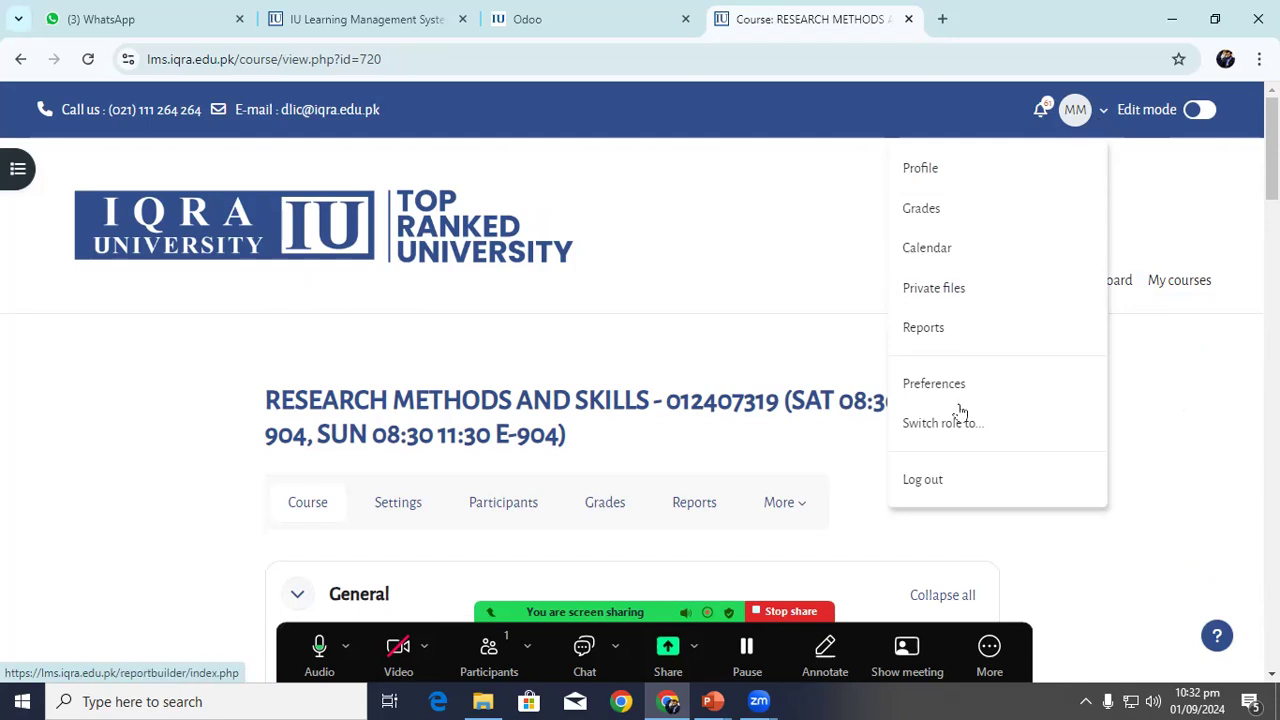
{"action": "left_click", "coordinate": [977, 477]}
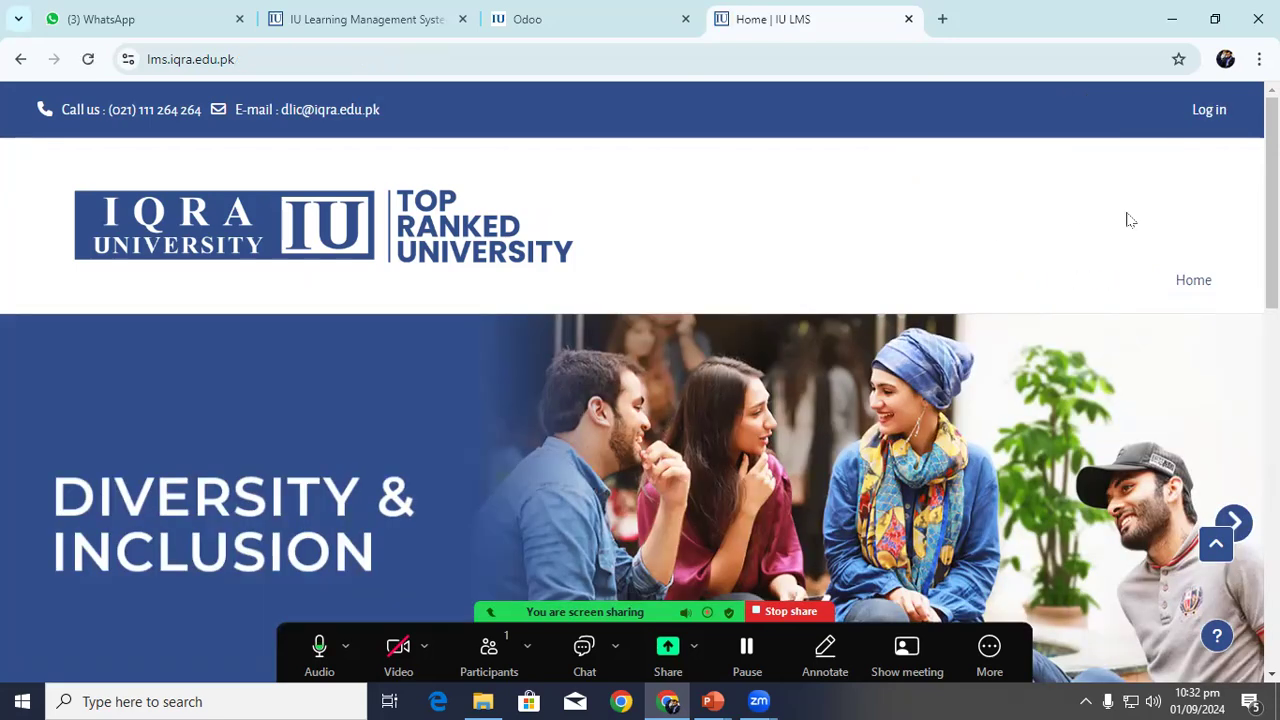
- Log in to the LMS through Microsoft 365 with the other faculty member's account
{"action": "left_click", "coordinate": [1207, 109]}
{"action": "scroll", "coordinate": [412, 356], "scroll_direction": "down", "scroll_amount": 2}
{"action": "scroll", "coordinate": [497, 352], "scroll_direction": "down", "scroll_amount": 2}
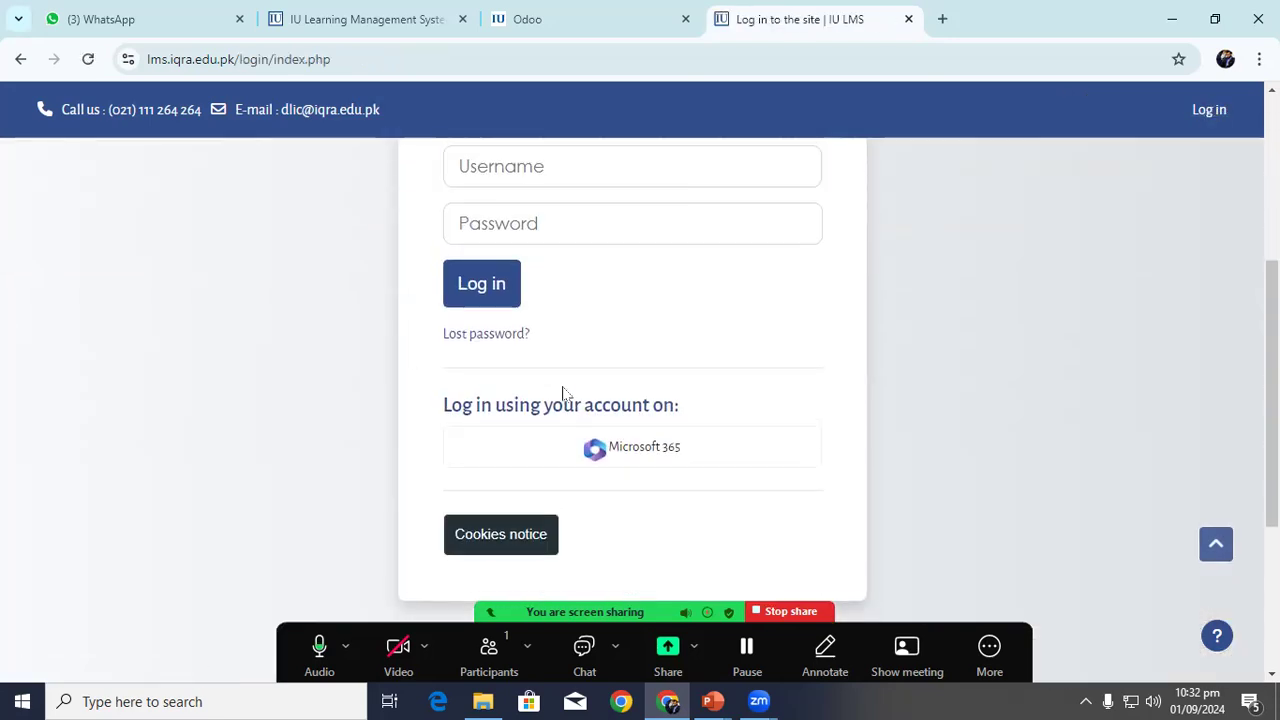
{"action": "left_click", "coordinate": [627, 441]}
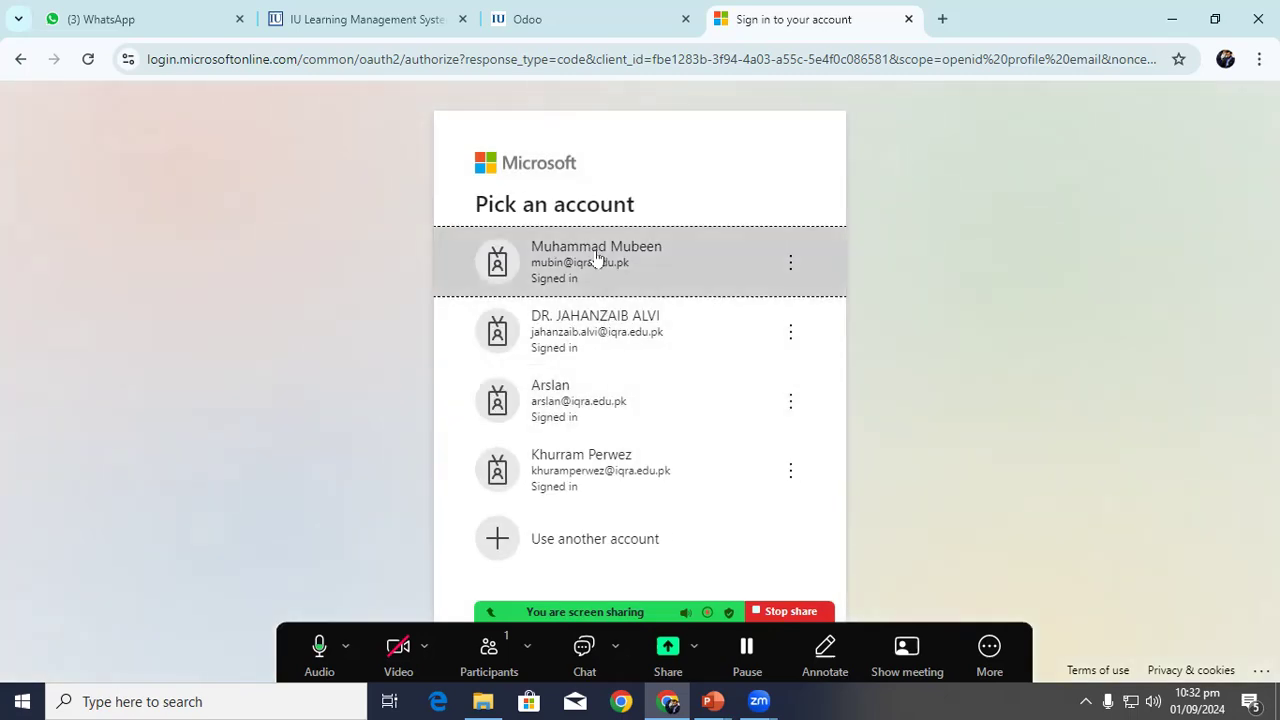
{"action": "left_click", "coordinate": [602, 330]}
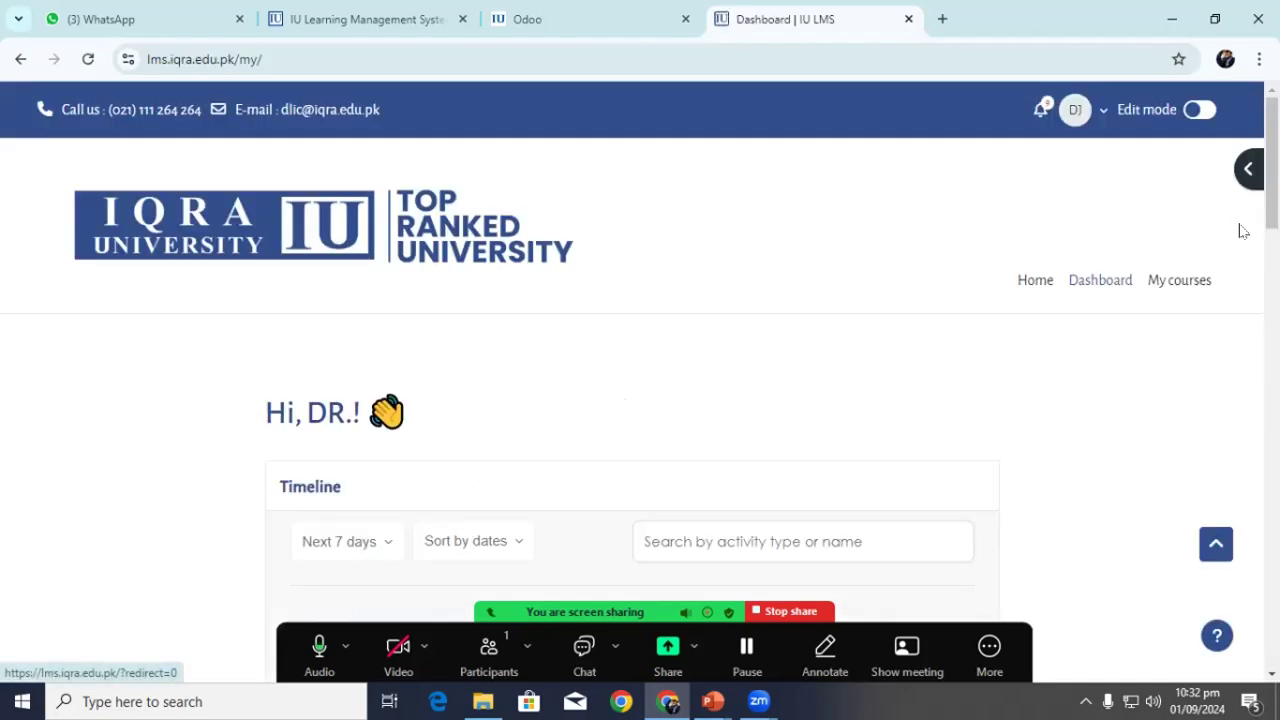
- Open the Quantitative Research Methods course from this account's list of courses
{"action": "left_click", "coordinate": [1198, 282]}
{"action": "scroll", "coordinate": [809, 294], "scroll_direction": "down", "scroll_amount": 3}
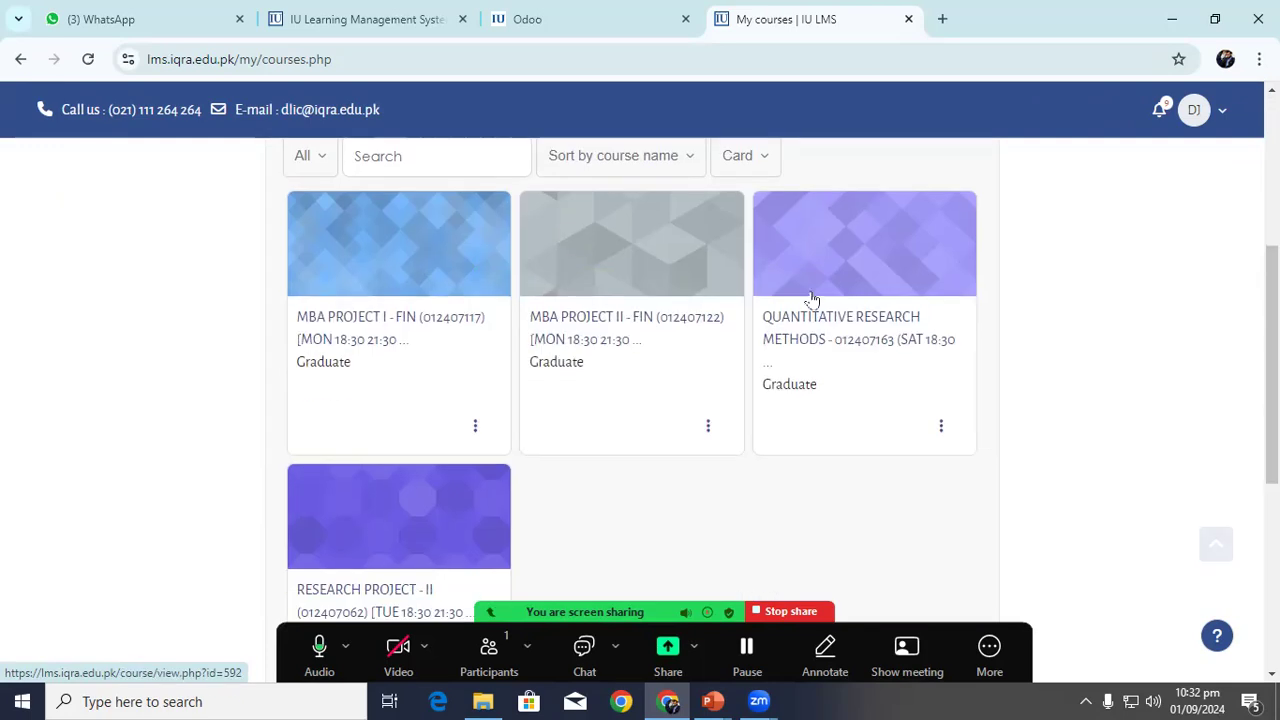
{"action": "left_click", "coordinate": [820, 323]}
{"action": "scroll", "coordinate": [509, 297], "scroll_direction": "down", "scroll_amount": 4}
{"action": "scroll", "coordinate": [512, 283], "scroll_direction": "up", "scroll_amount": 2}
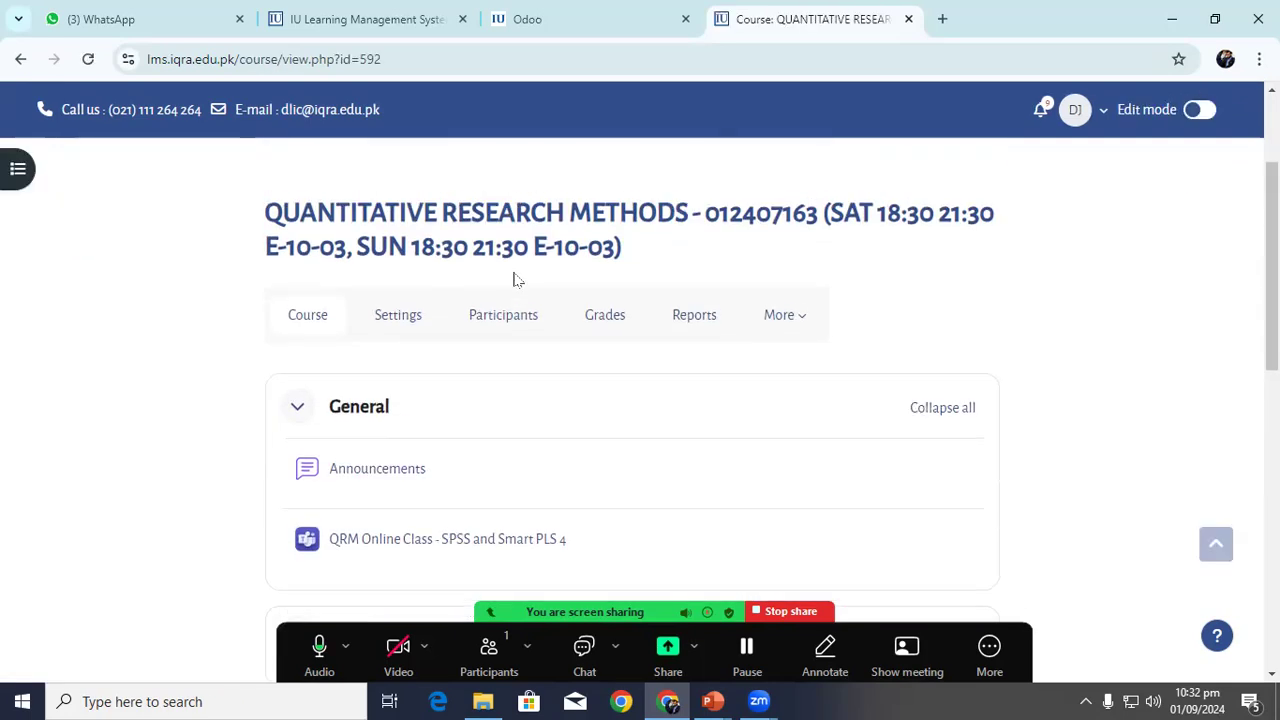
- Look through the course's Grader report and switch to its Gradebook setup to view the two quizzes
{"action": "left_click", "coordinate": [605, 315]}
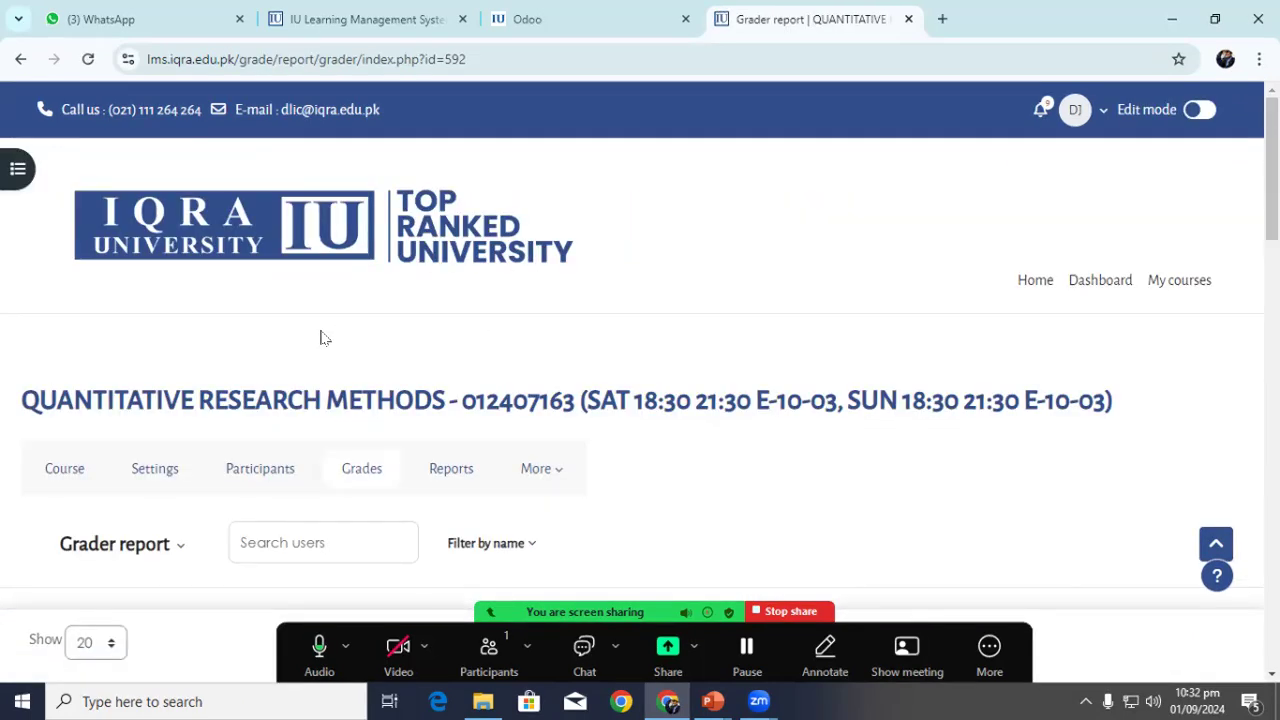
{"action": "scroll", "coordinate": [237, 346], "scroll_direction": "down", "scroll_amount": 8}
{"action": "scroll", "coordinate": [595, 320], "scroll_direction": "up", "scroll_amount": 6}
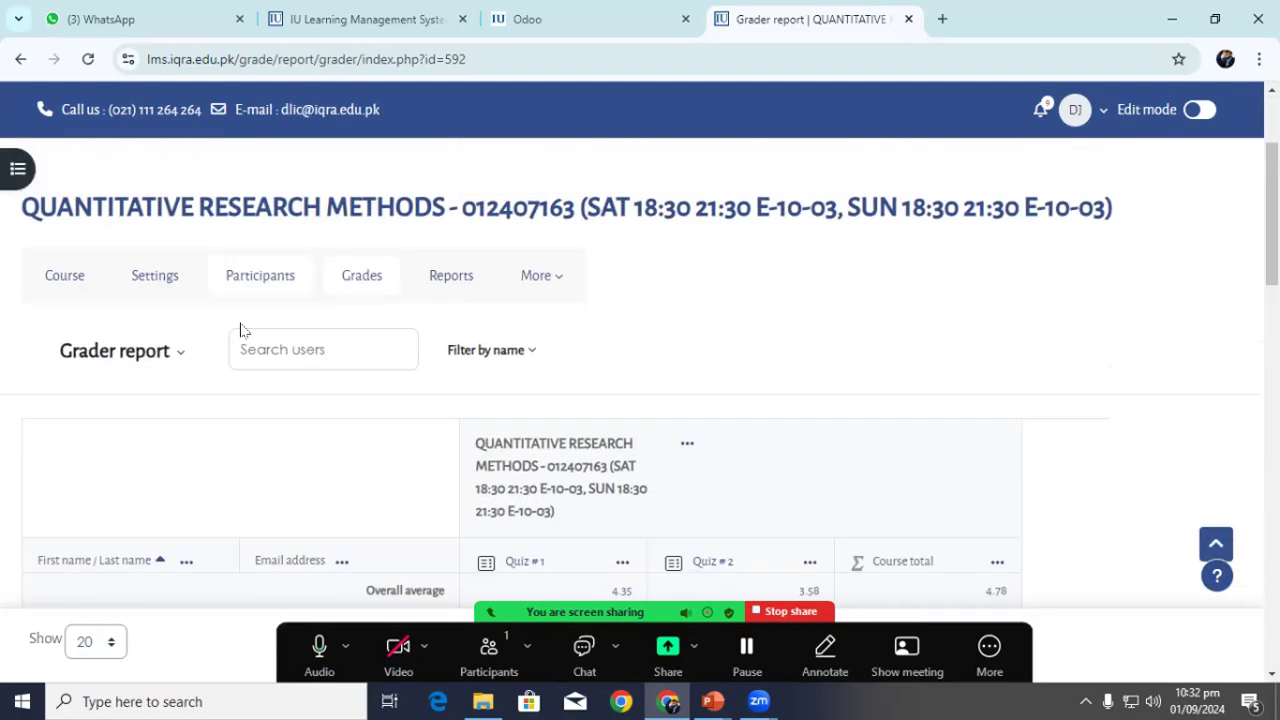
{"action": "left_click", "coordinate": [180, 356]}
{"action": "scroll", "coordinate": [129, 408], "scroll_direction": "down", "scroll_amount": 3}
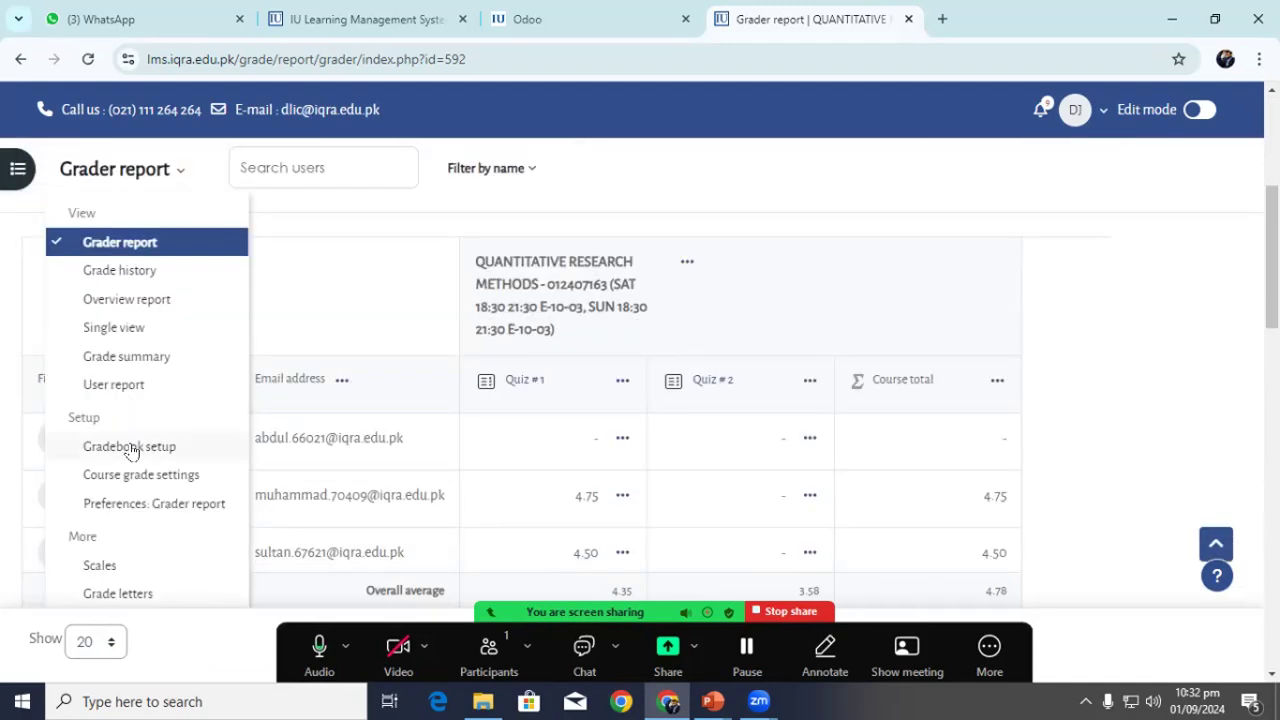
{"action": "left_click", "coordinate": [126, 446]}
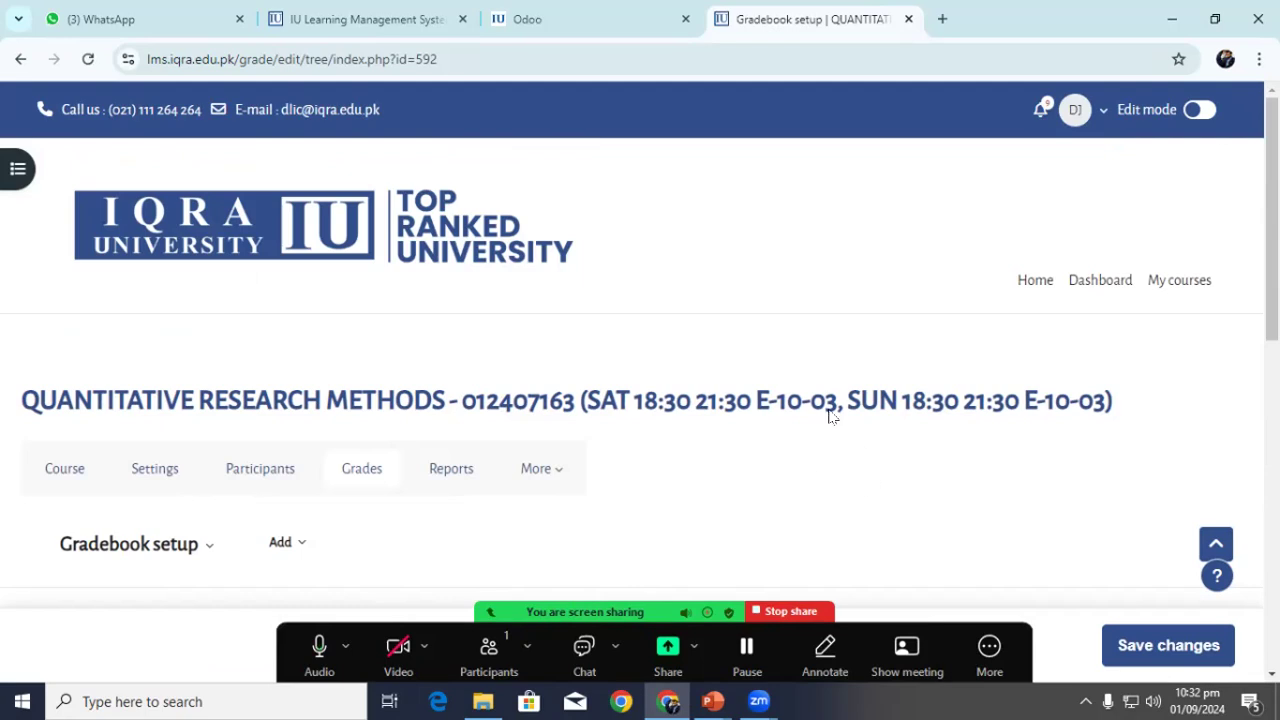
{"action": "scroll", "coordinate": [829, 414], "scroll_direction": "down", "scroll_amount": 5}
{"action": "scroll", "coordinate": [380, 370], "scroll_direction": "up", "scroll_amount": 3}
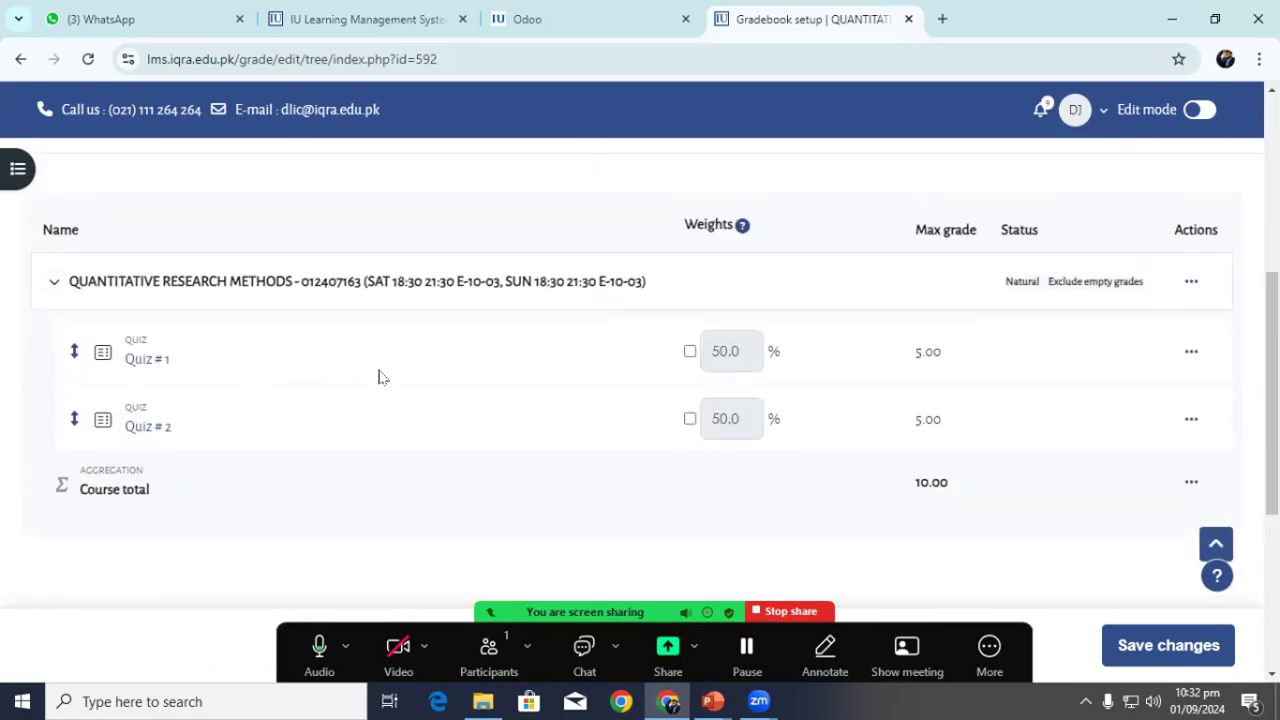
- Add a grade item named Hourly Exam 1 with a maximum grade of 15, save it and continue past the recalculation
{"action": "left_click", "coordinate": [281, 261]}
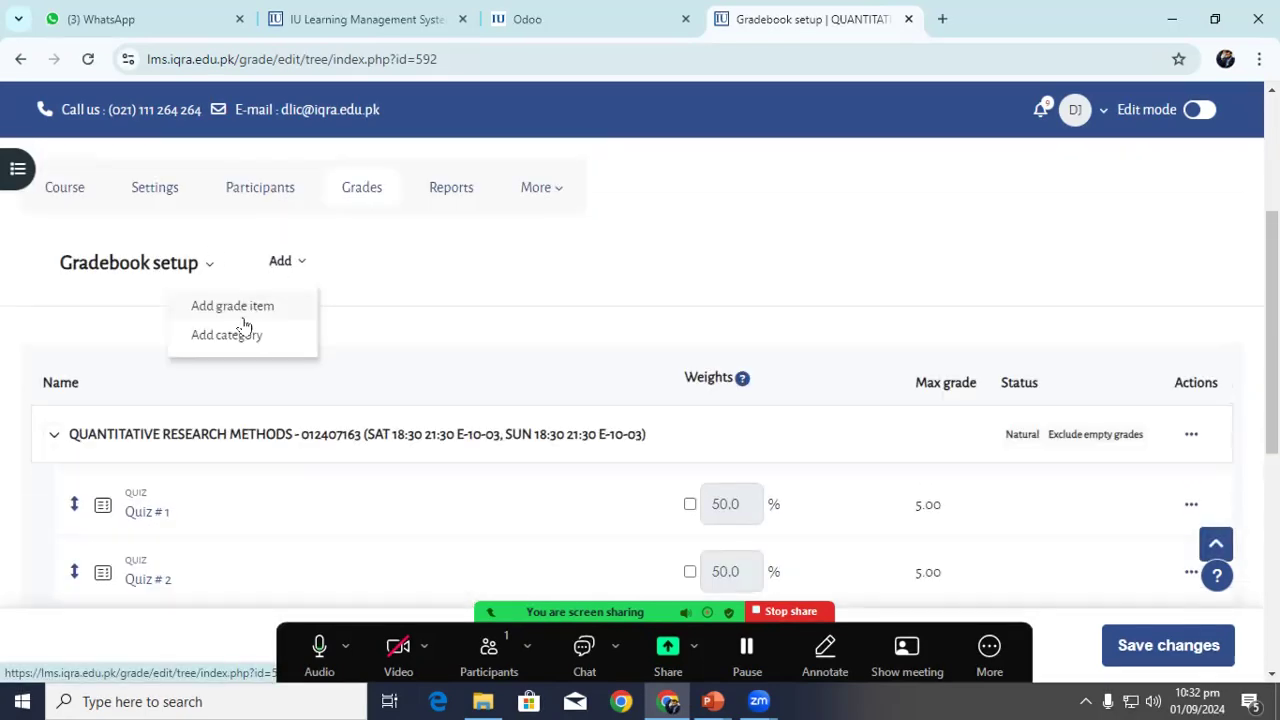
{"action": "left_click", "coordinate": [246, 306]}
{"action": "left_click", "coordinate": [503, 203]}
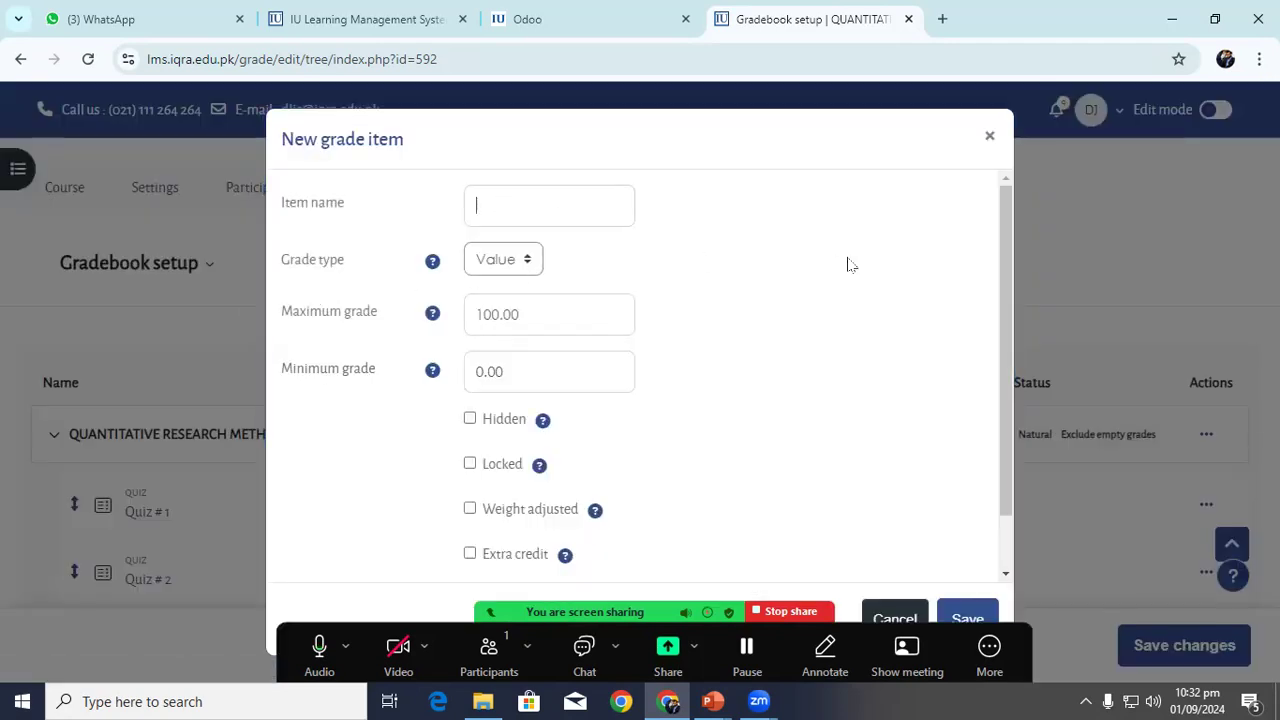
{"action": "type", "text": "Hourly Exam 1"}
{"action": "scroll", "coordinate": [691, 214], "scroll_direction": "down", "scroll_amount": 1}
{"action": "double_click", "coordinate": [516, 258]}
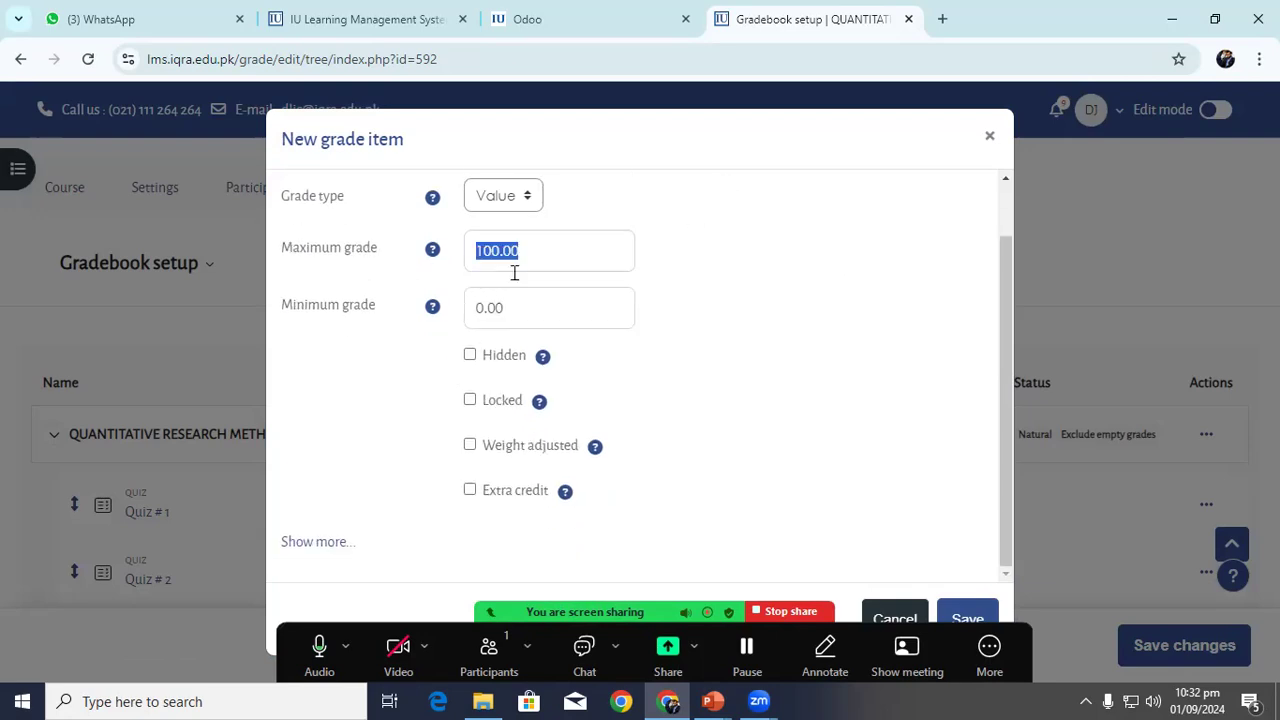
{"action": "type", "text": "15"}
{"action": "left_click", "coordinate": [967, 615]}
{"action": "scroll", "coordinate": [429, 277], "scroll_direction": "down", "scroll_amount": 2}
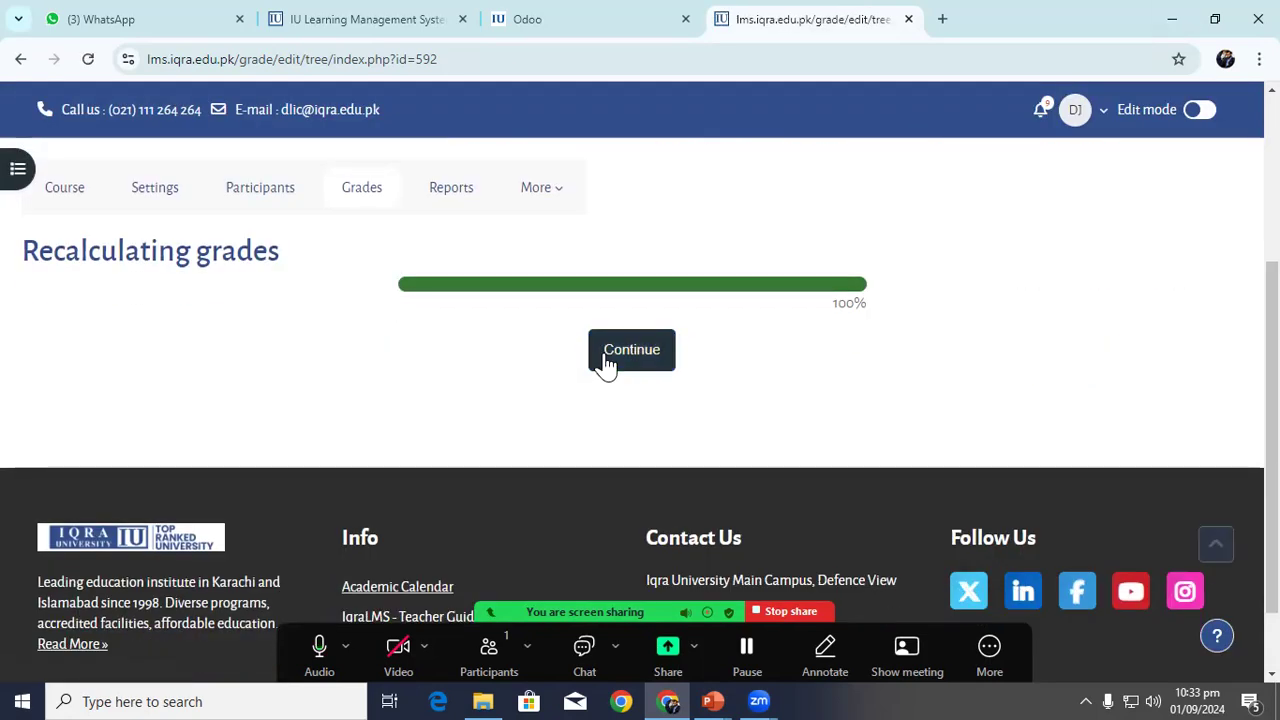
{"action": "left_click", "coordinate": [605, 360]}
- Review the item weights, enabling the weight override for Quiz # 1 and disabling it again
{"action": "scroll", "coordinate": [129, 346], "scroll_direction": "down", "scroll_amount": 10}
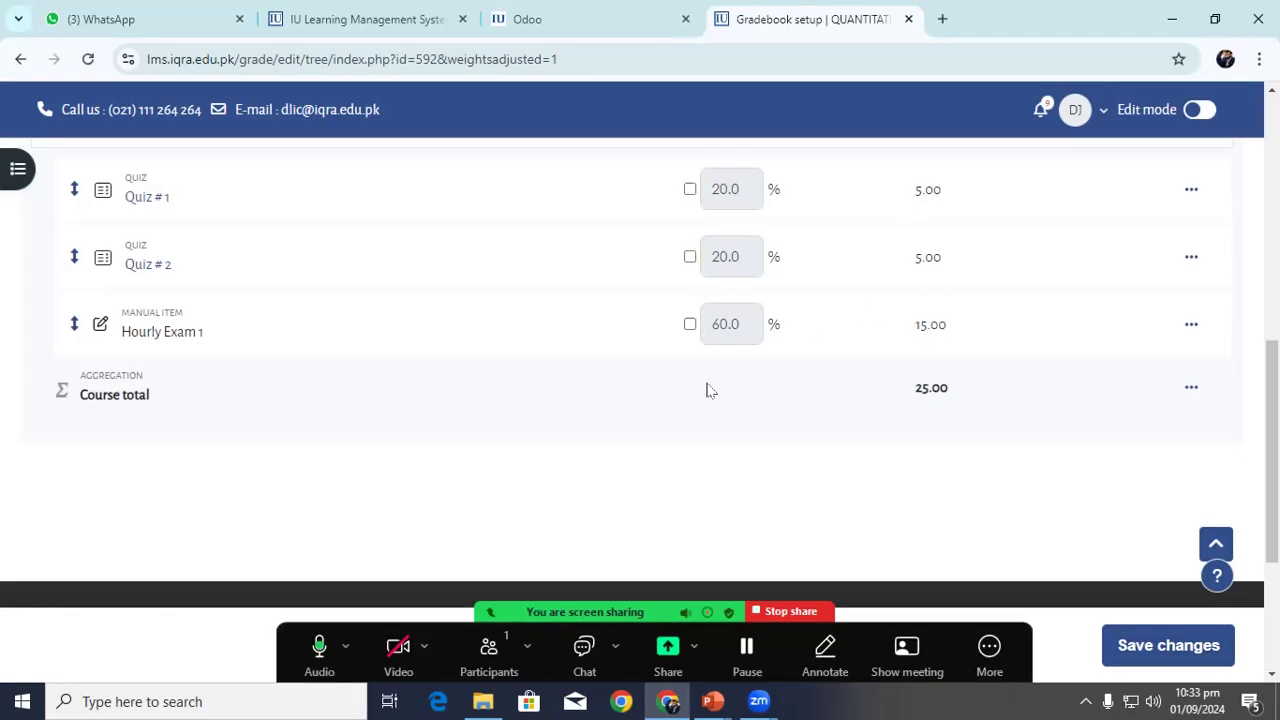
{"action": "scroll", "coordinate": [706, 390], "scroll_direction": "up", "scroll_amount": 2}
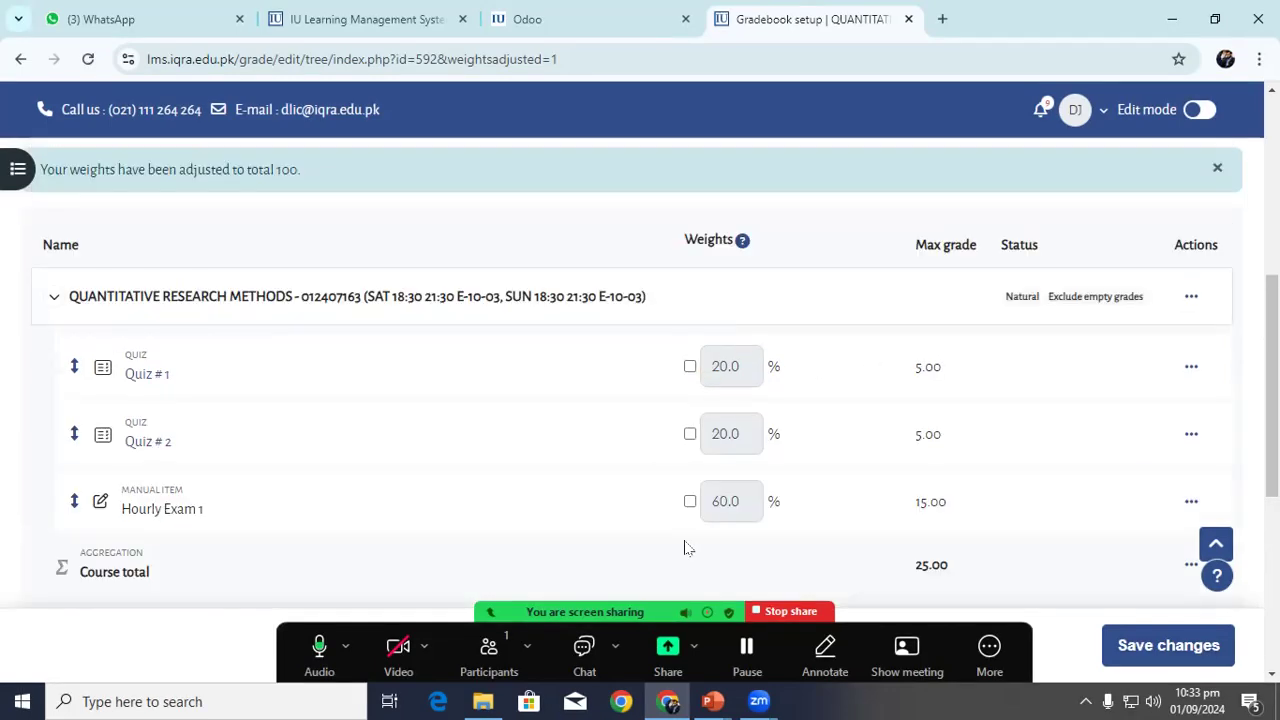
{"action": "left_click", "coordinate": [690, 379]}
{"action": "left_click", "coordinate": [690, 379]}
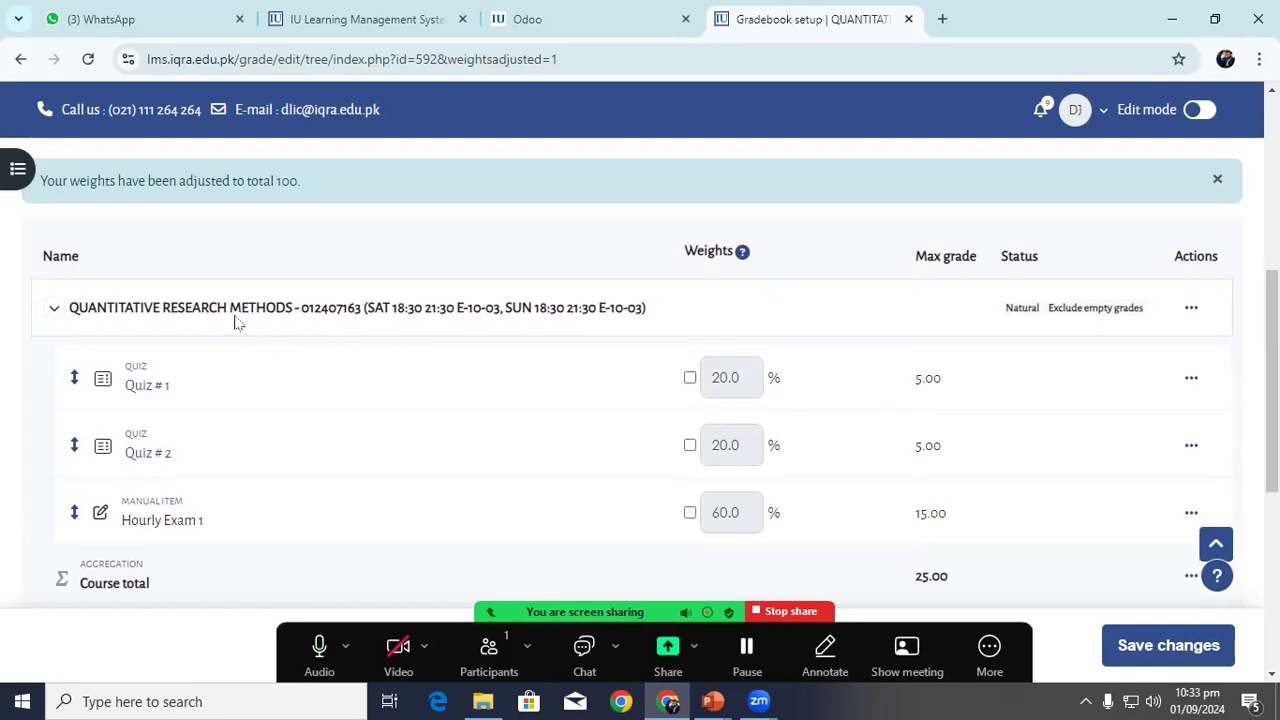
- Add a grade item named Hourly Exam 2 with a maximum grade of 10, save it and continue past the recalculation
{"action": "scroll", "coordinate": [234, 320], "scroll_direction": "up", "scroll_amount": 1}
{"action": "left_click", "coordinate": [288, 167]}
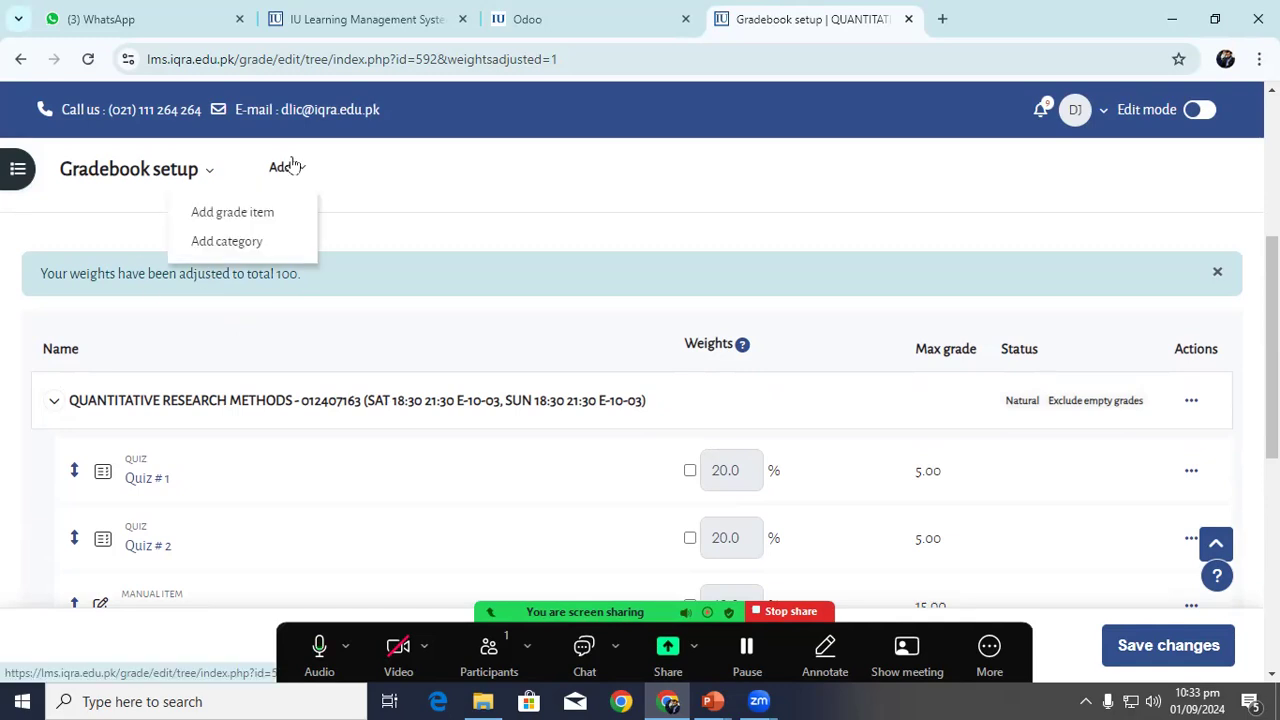
{"action": "left_click", "coordinate": [248, 214]}
{"action": "left_click", "coordinate": [544, 212]}
{"action": "type", "text": "Hourly Exam 2"}
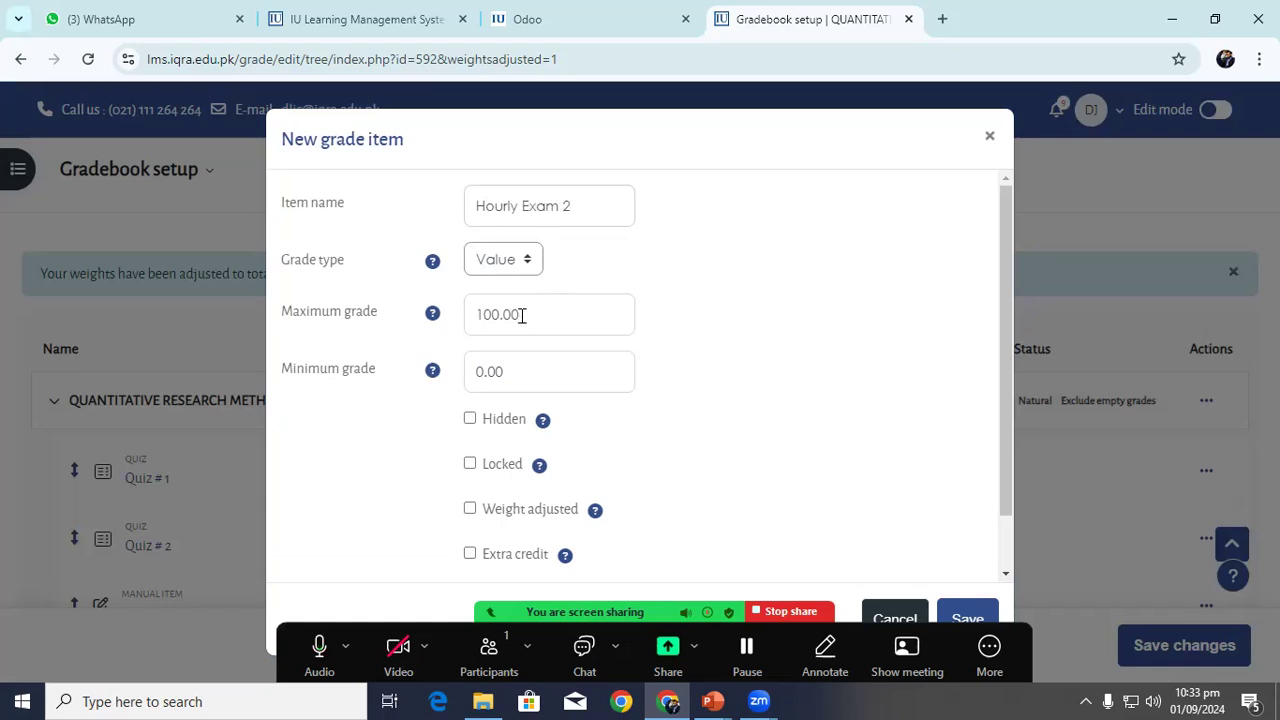
{"action": "double_click", "coordinate": [521, 315]}
{"action": "type", "text": "10"}
{"action": "scroll", "coordinate": [577, 329], "scroll_direction": "down", "scroll_amount": 1}
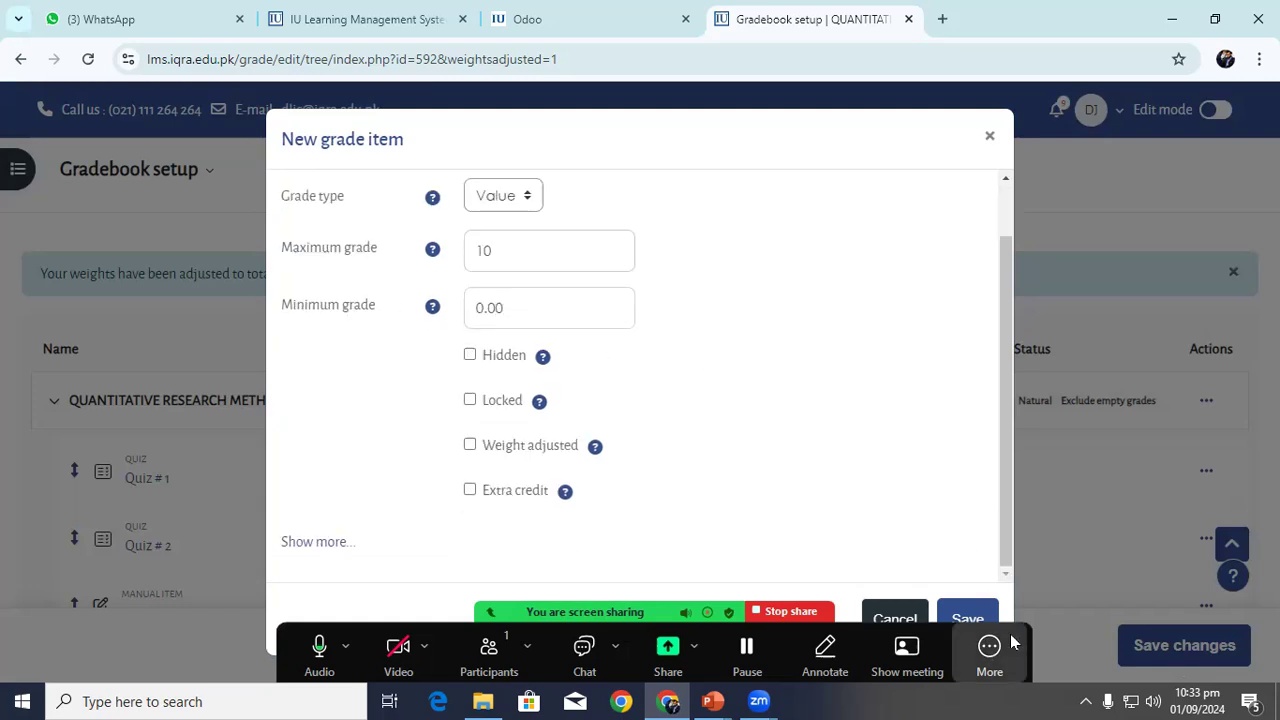
{"action": "left_click", "coordinate": [967, 614]}
{"action": "scroll", "coordinate": [670, 360], "scroll_direction": "down", "scroll_amount": 4}
{"action": "left_click", "coordinate": [652, 349]}
{"action": "scroll", "coordinate": [580, 340], "scroll_direction": "down", "scroll_amount": 5}
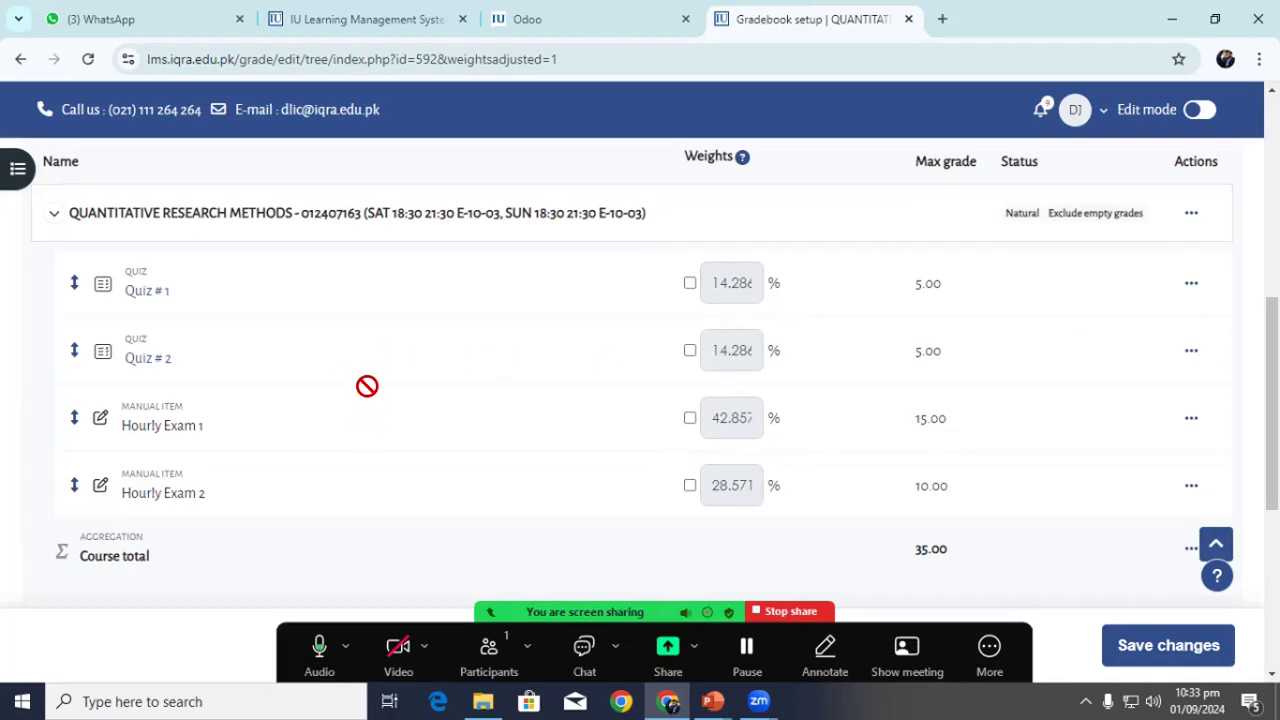
- Add a grade item named Project Report with a maximum grade of 10, save it and continue past the recalculation
{"action": "scroll", "coordinate": [260, 320], "scroll_direction": "up", "scroll_amount": 2}
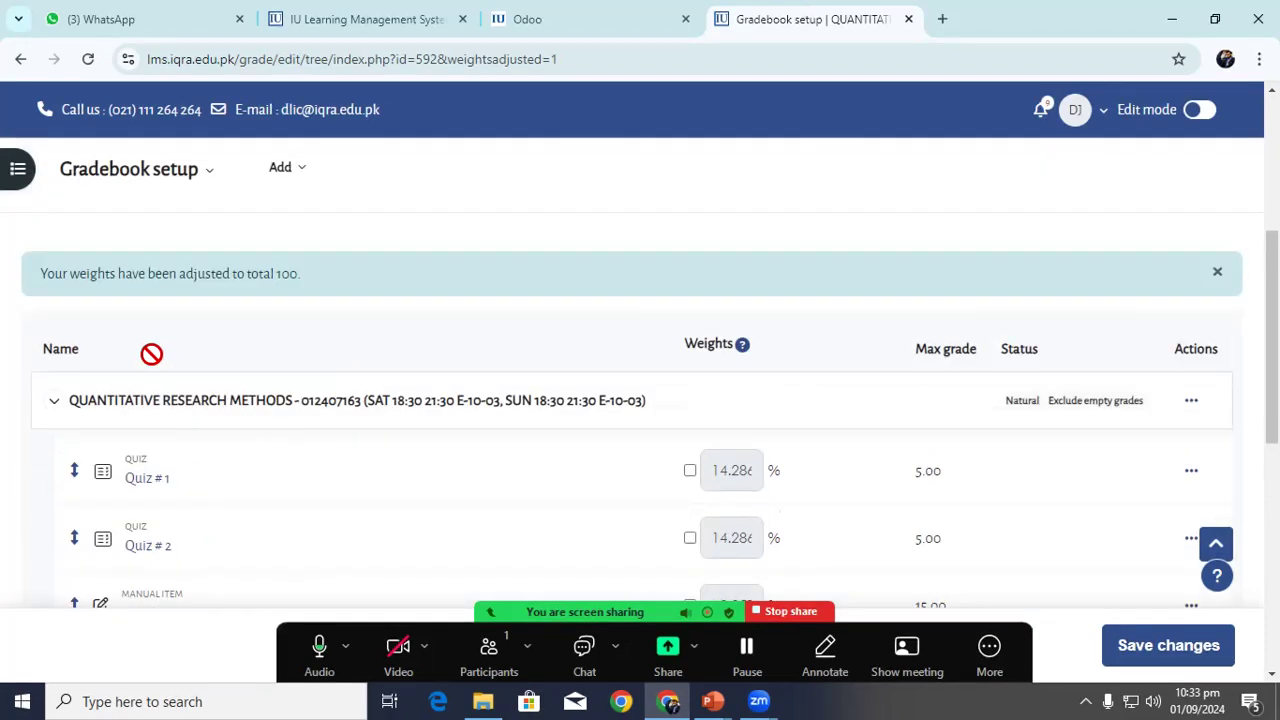
{"action": "left_click", "coordinate": [284, 170]}
{"action": "left_click", "coordinate": [257, 211]}
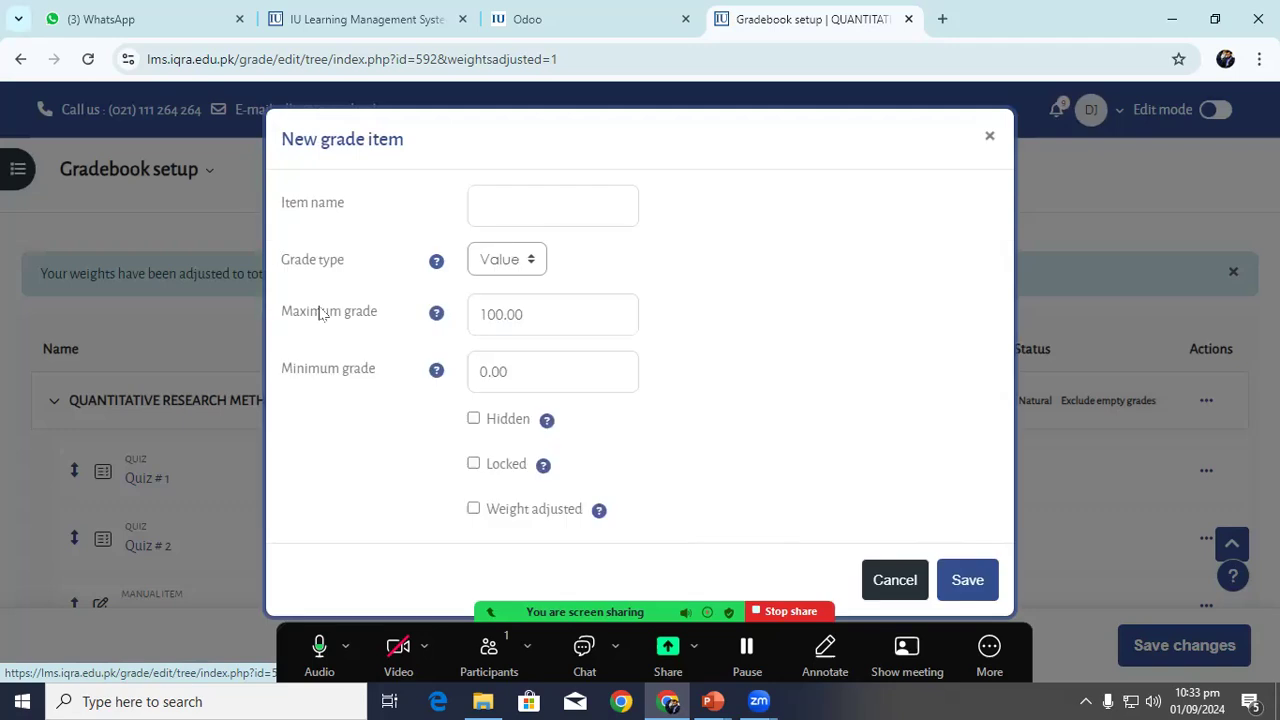
{"action": "type", "text": "Project Report"}
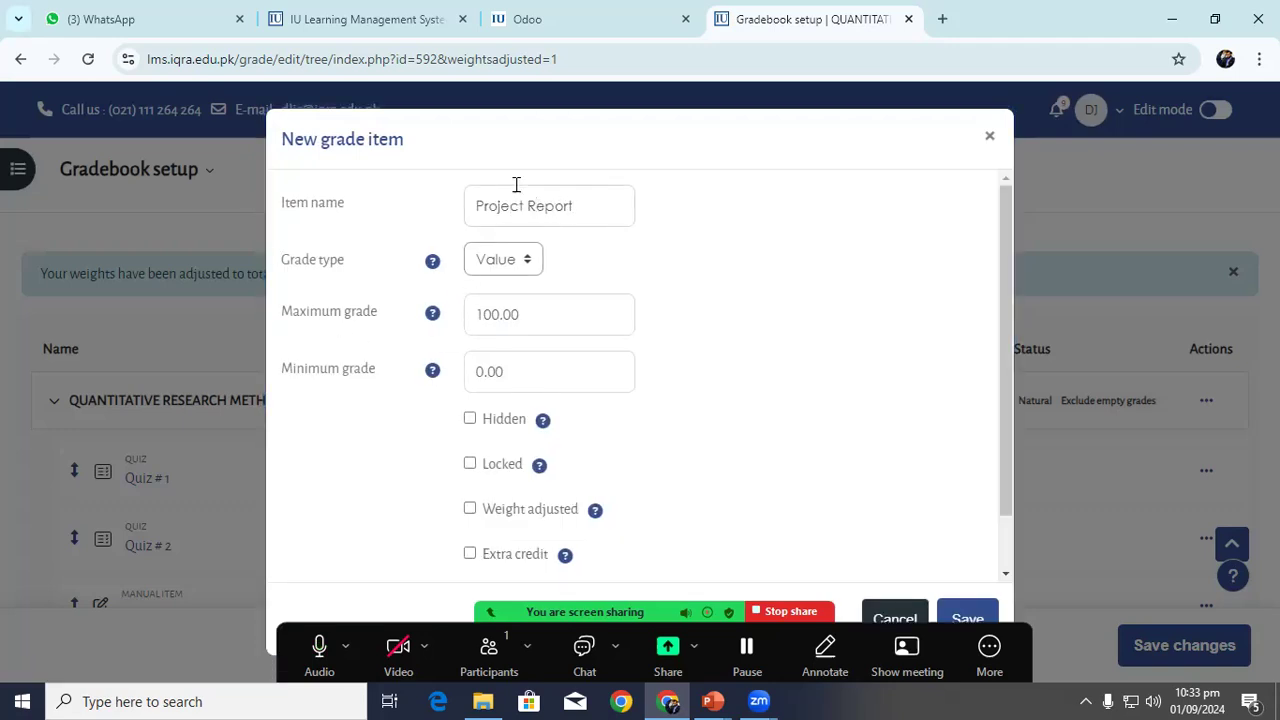
{"action": "scroll", "coordinate": [516, 184], "scroll_direction": "down", "scroll_amount": 1}
{"action": "left_click", "coordinate": [414, 257]}
{"action": "key", "text": "ctrl+a"}
{"action": "type", "text": "10"}
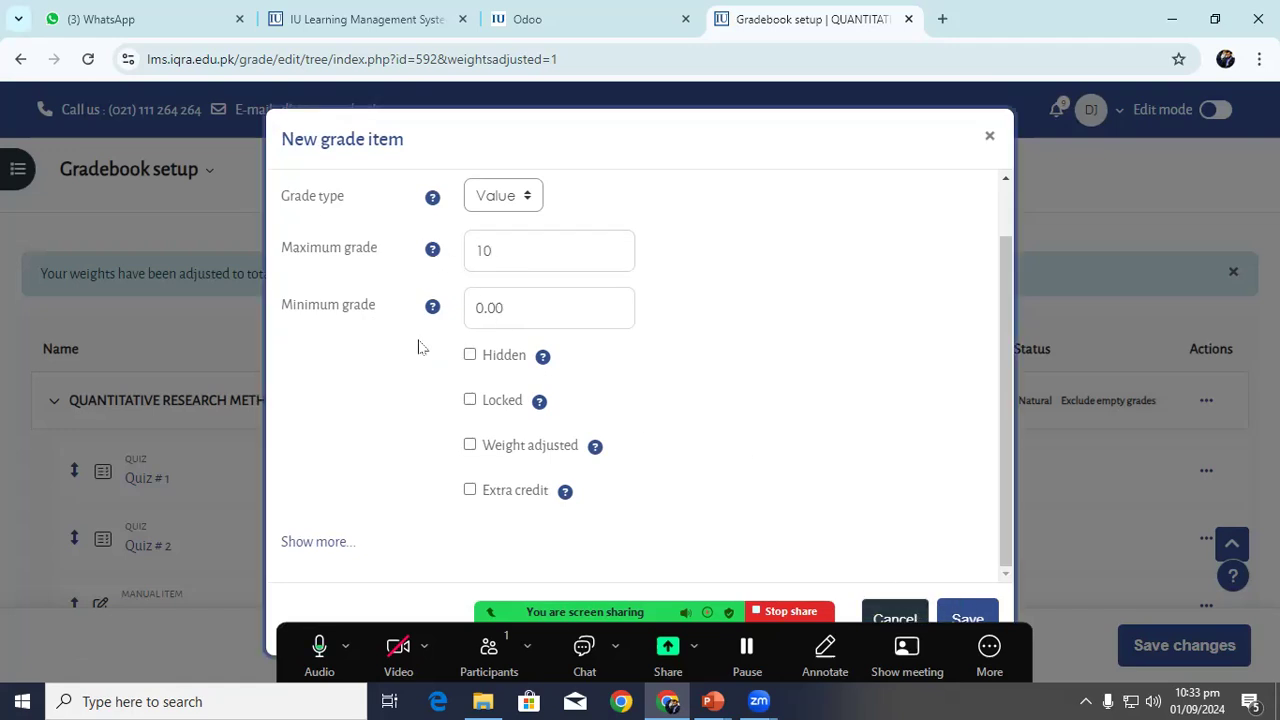
{"action": "left_click", "coordinate": [967, 618]}
{"action": "scroll", "coordinate": [450, 420], "scroll_direction": "down", "scroll_amount": 3}
{"action": "left_click", "coordinate": [634, 260]}
{"action": "scroll", "coordinate": [294, 431], "scroll_direction": "down", "scroll_amount": 2}
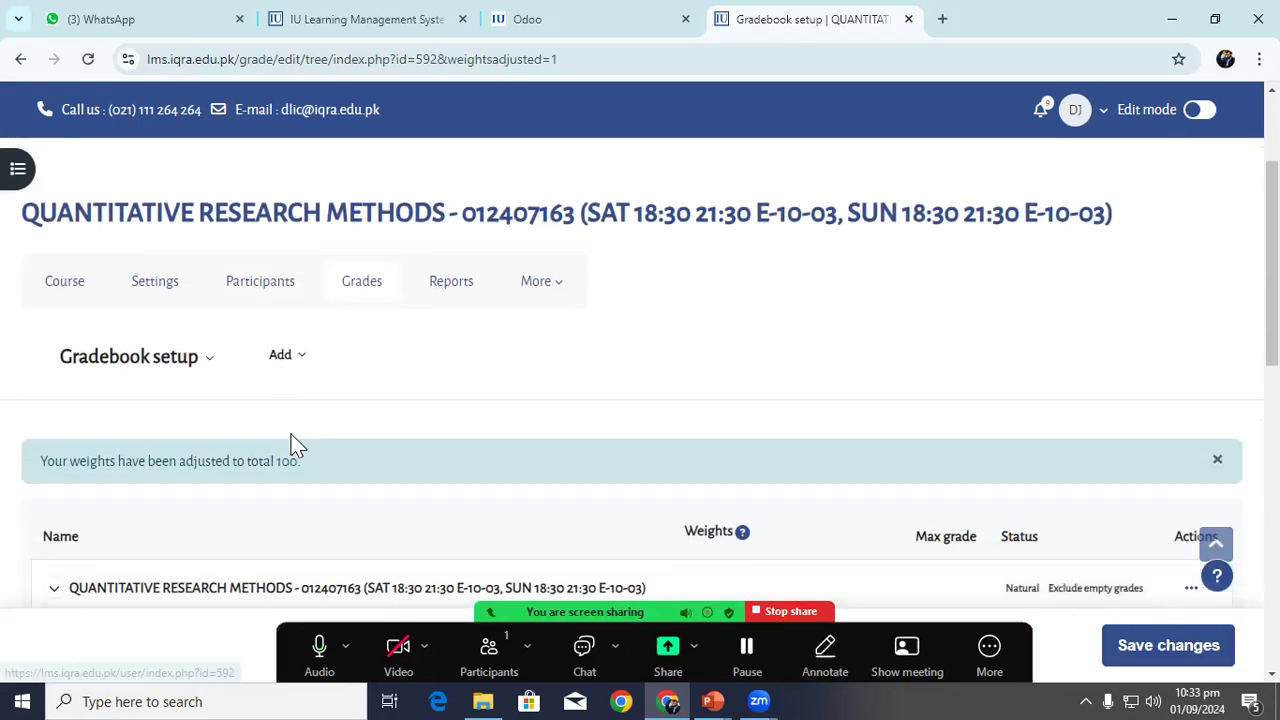
- Add a grade item named Final Report Presentation VIVA with a maximum grade of 5, save it and continue past the recalculation
{"action": "left_click", "coordinate": [300, 357]}
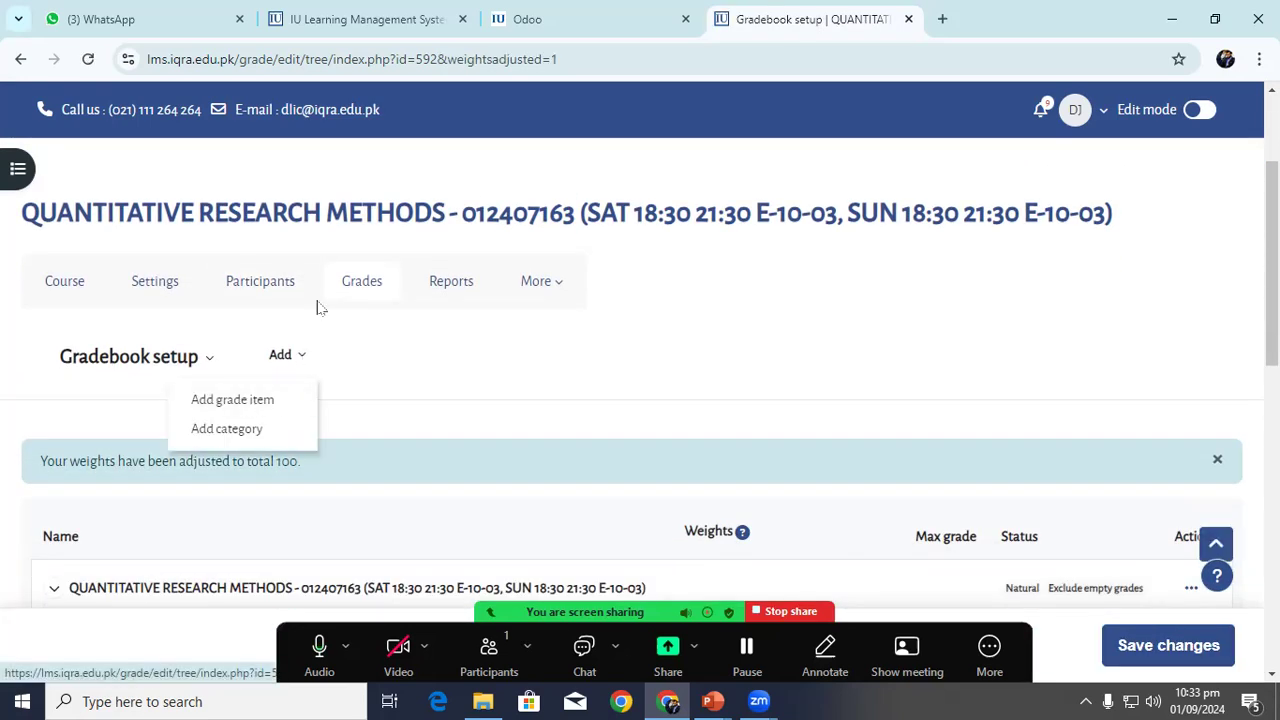
{"action": "scroll", "coordinate": [337, 306], "scroll_direction": "down", "scroll_amount": 1}
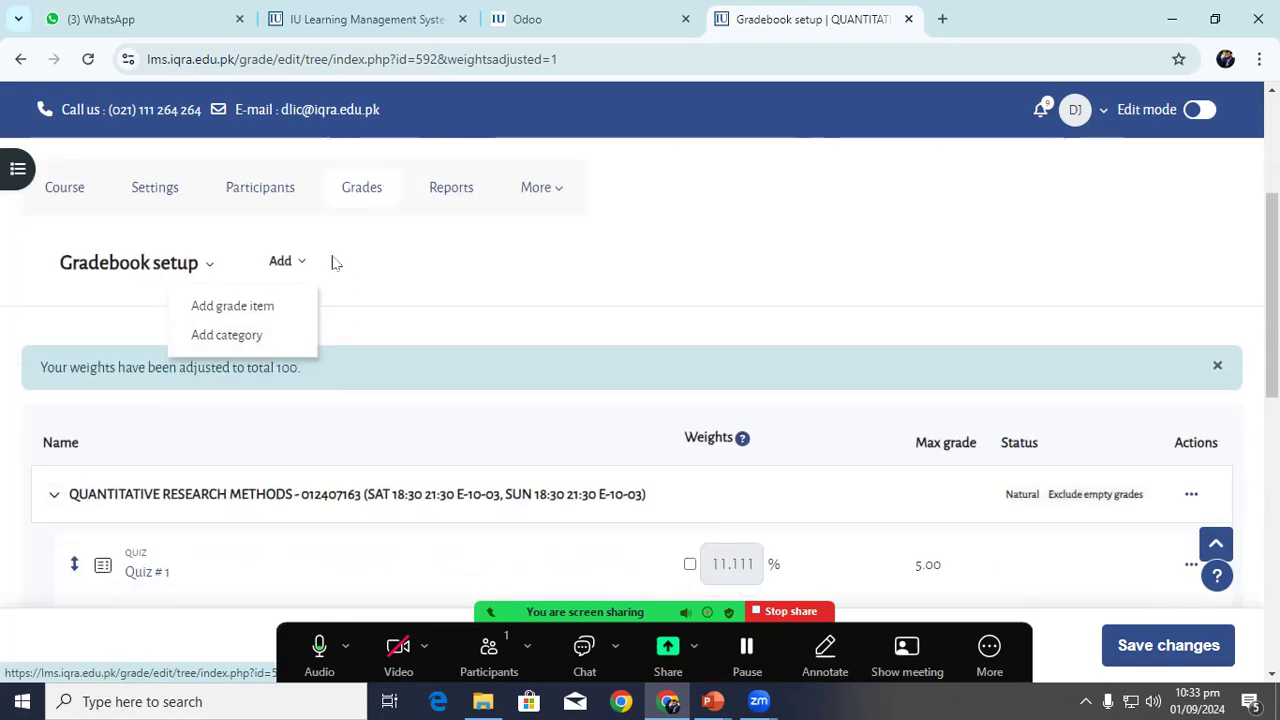
{"action": "left_click", "coordinate": [203, 265]}
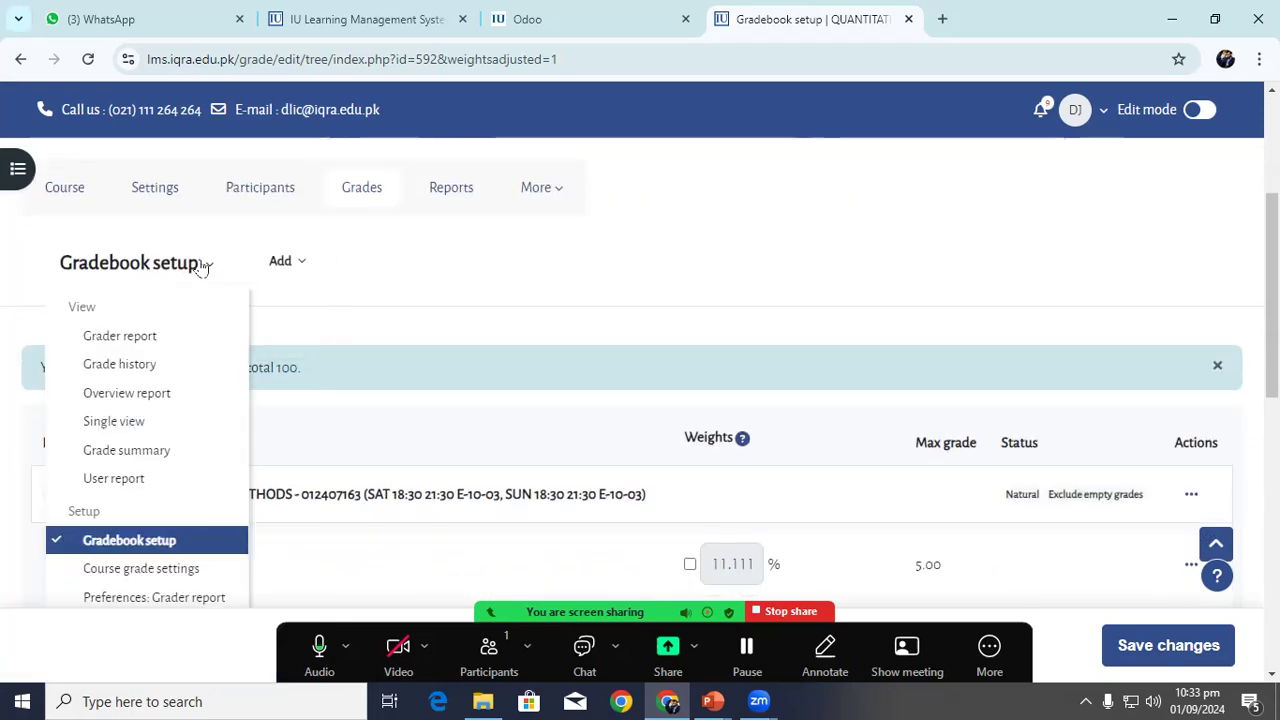
{"action": "left_click", "coordinate": [290, 261]}
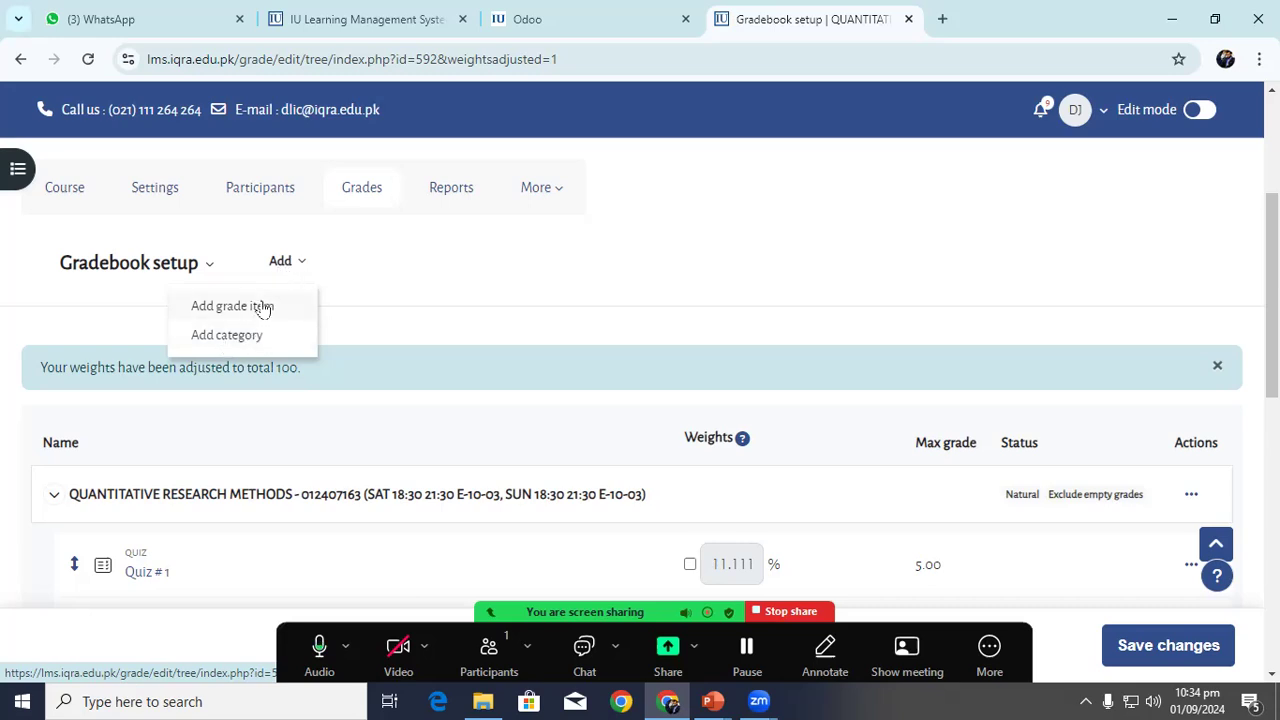
{"action": "left_click", "coordinate": [263, 307]}
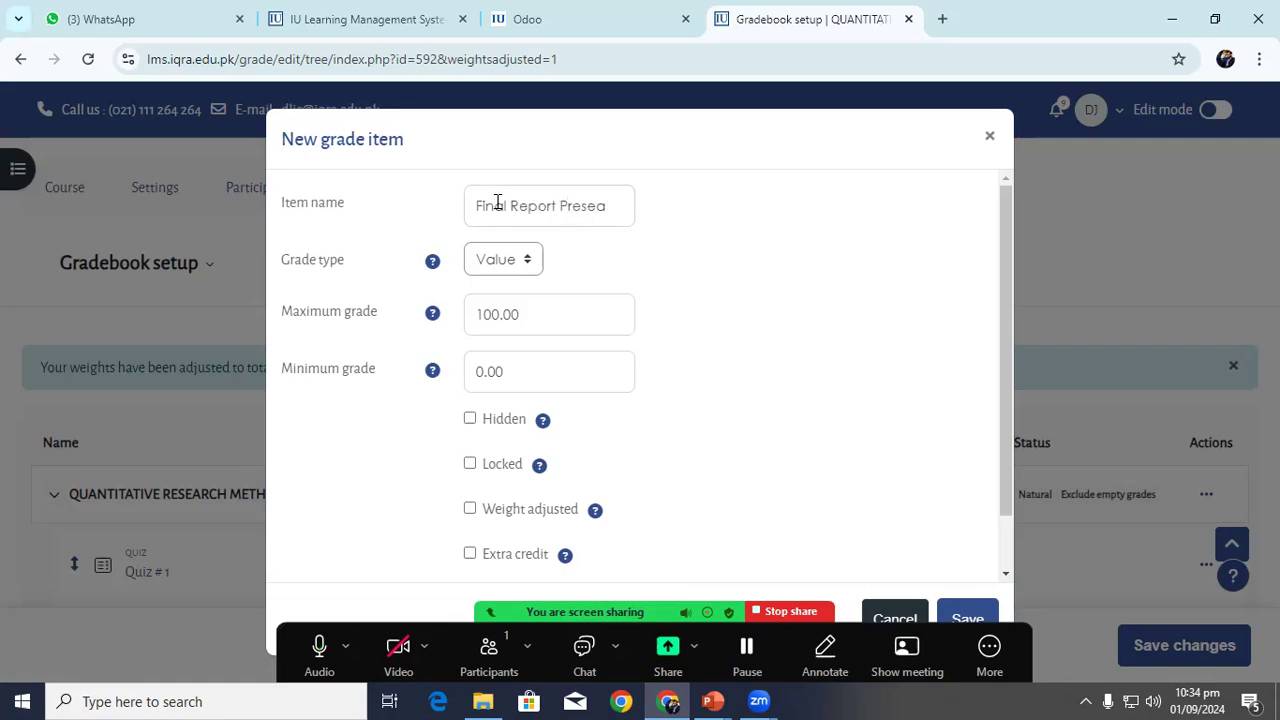
{"action": "type", "text": "tion VIVA"}
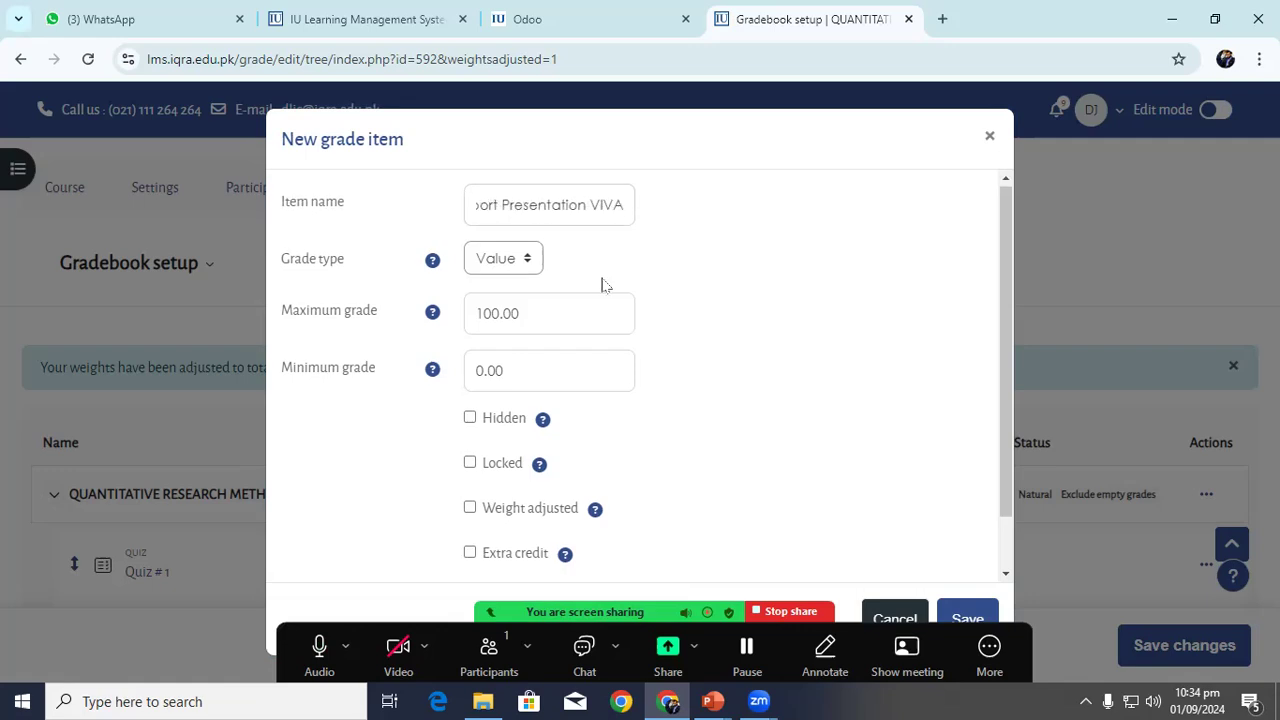
{"action": "scroll", "coordinate": [604, 285], "scroll_direction": "down", "scroll_amount": 1}
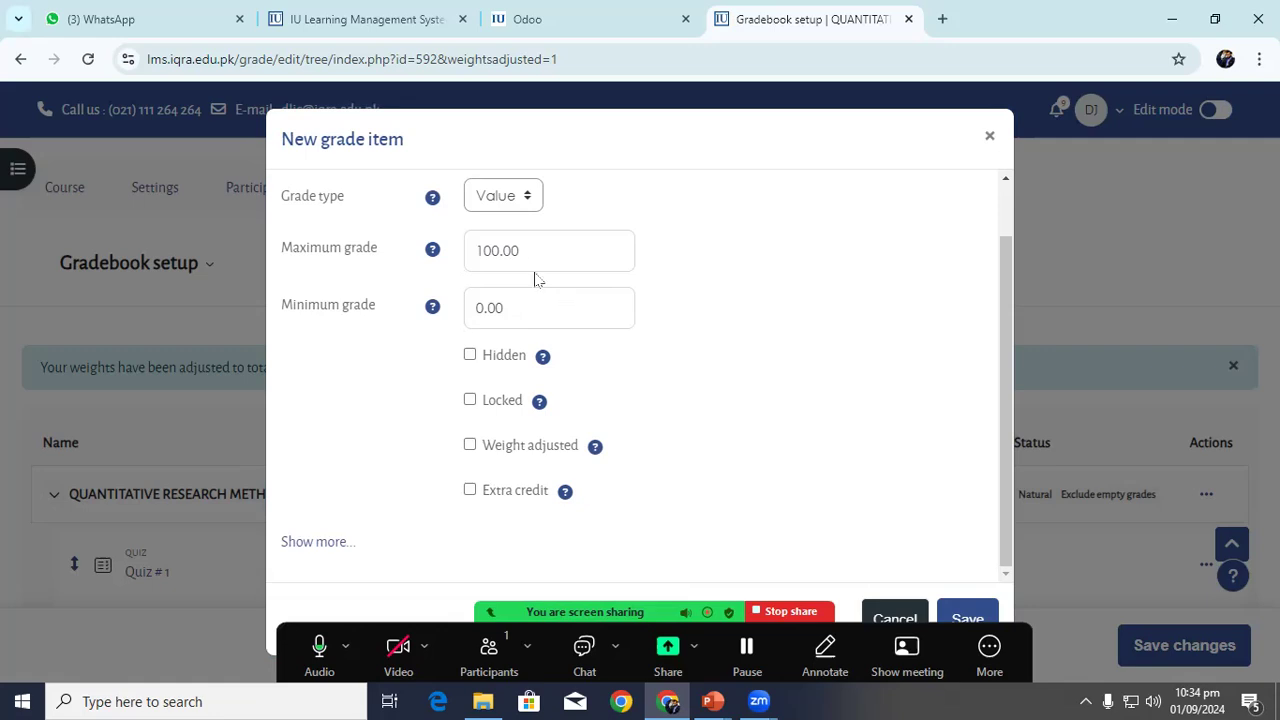
{"action": "left_click_drag", "start_coordinate": [503, 250], "coordinate": [447, 256]}
{"action": "type", "text": "5"}
{"action": "left_click", "coordinate": [962, 618]}
{"action": "scroll", "coordinate": [557, 420], "scroll_direction": "down", "scroll_amount": 4}
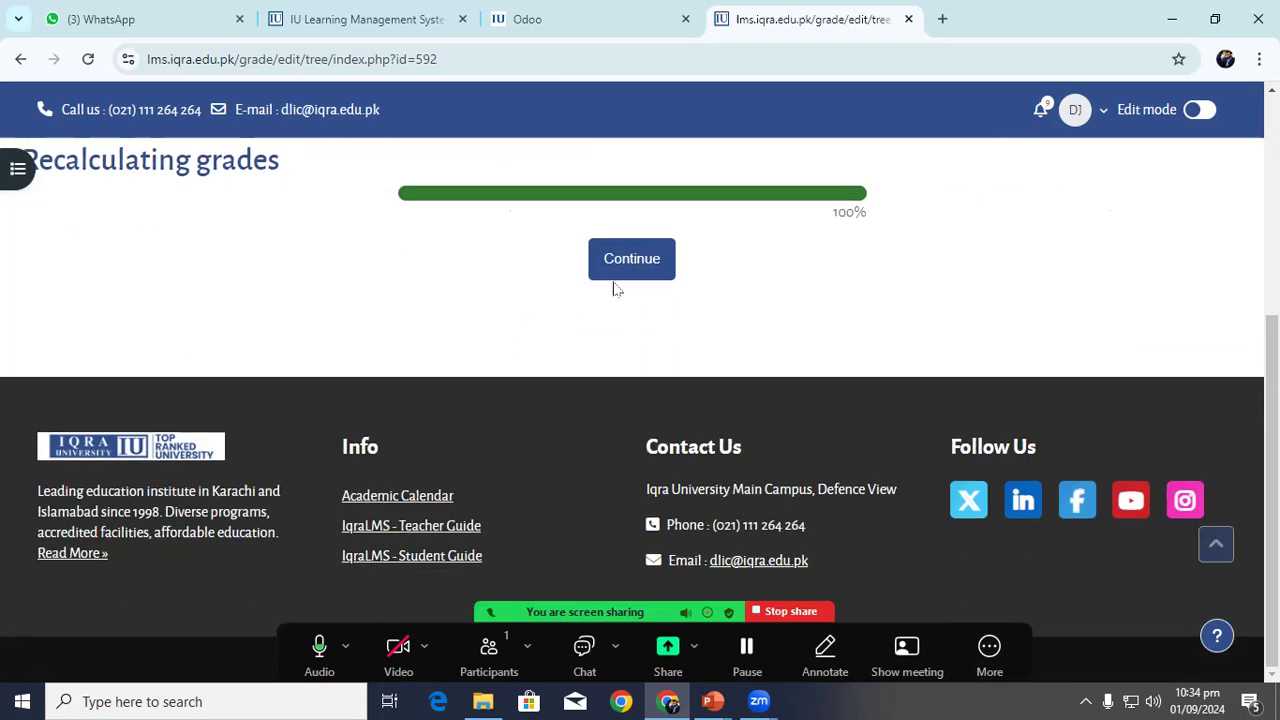
{"action": "left_click", "coordinate": [616, 289]}
{"action": "scroll", "coordinate": [461, 311], "scroll_direction": "down", "scroll_amount": 10}
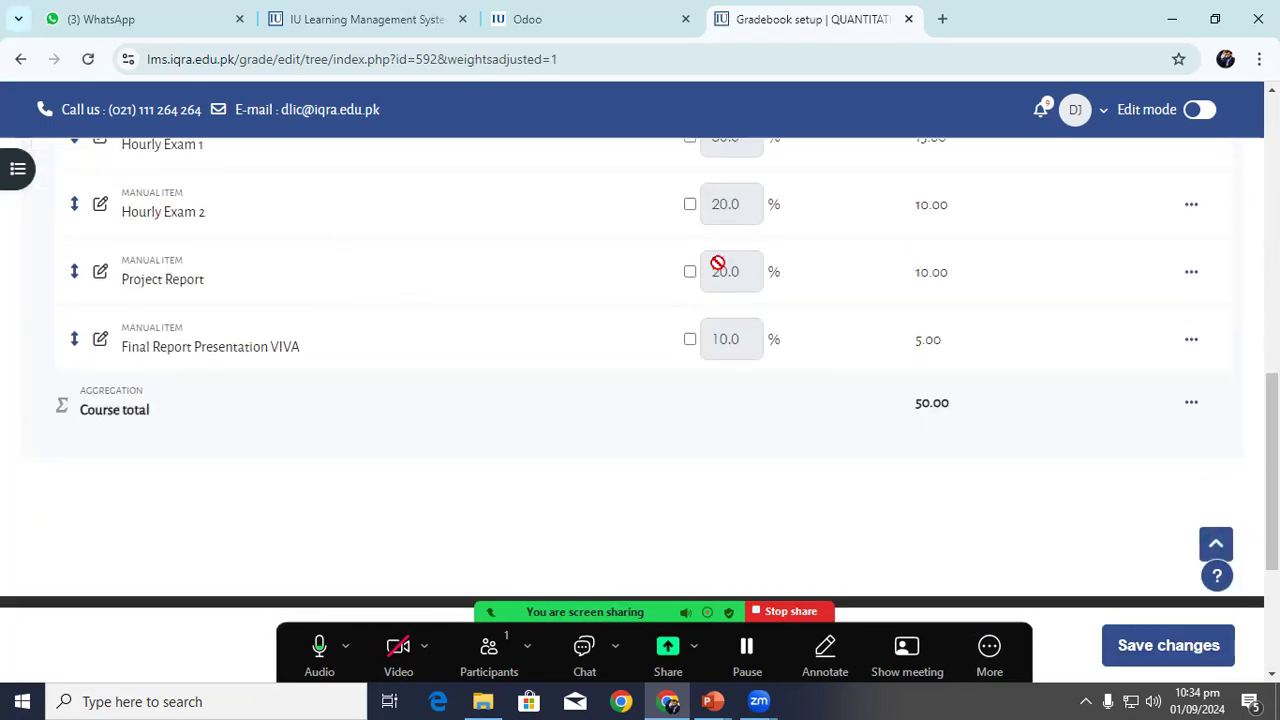
- Add a grade item named Final Score with the default maximum grade, save it and continue past the recalculation
{"action": "scroll", "coordinate": [935, 415], "scroll_direction": "up", "scroll_amount": 3}
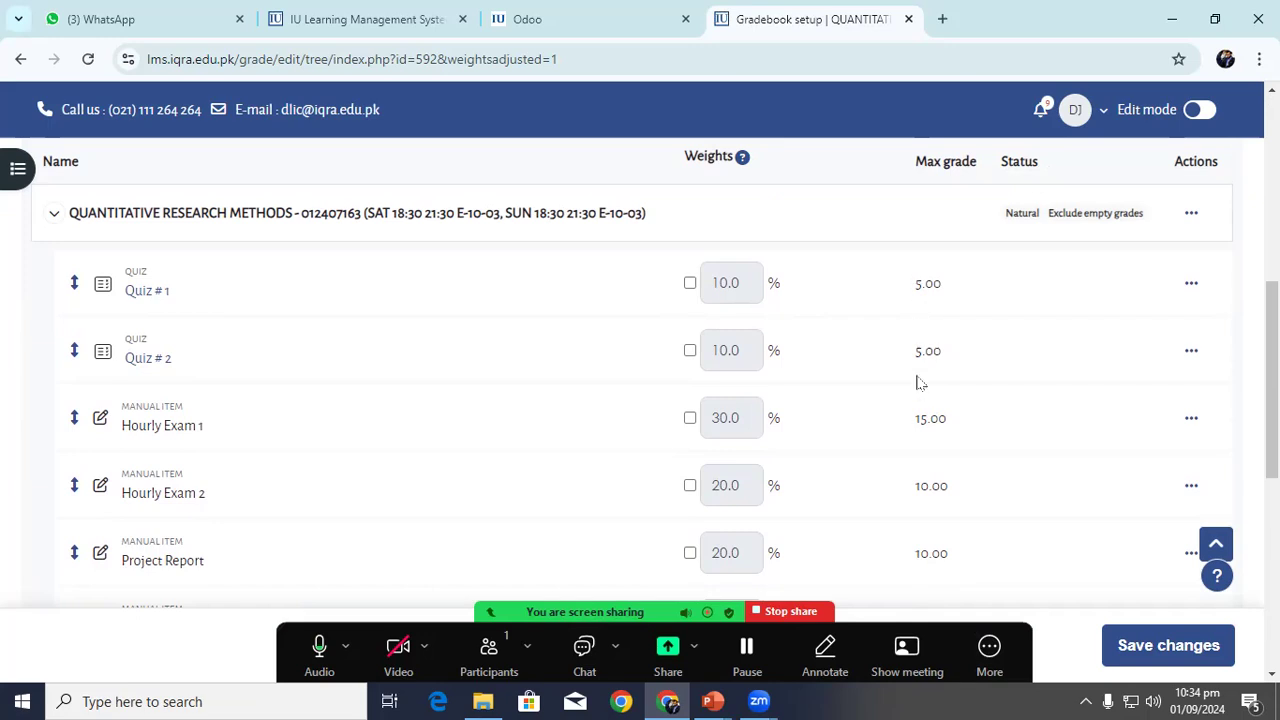
{"action": "scroll", "coordinate": [914, 415], "scroll_direction": "down", "scroll_amount": 3}
{"action": "scroll", "coordinate": [890, 400], "scroll_direction": "up", "scroll_amount": 3}
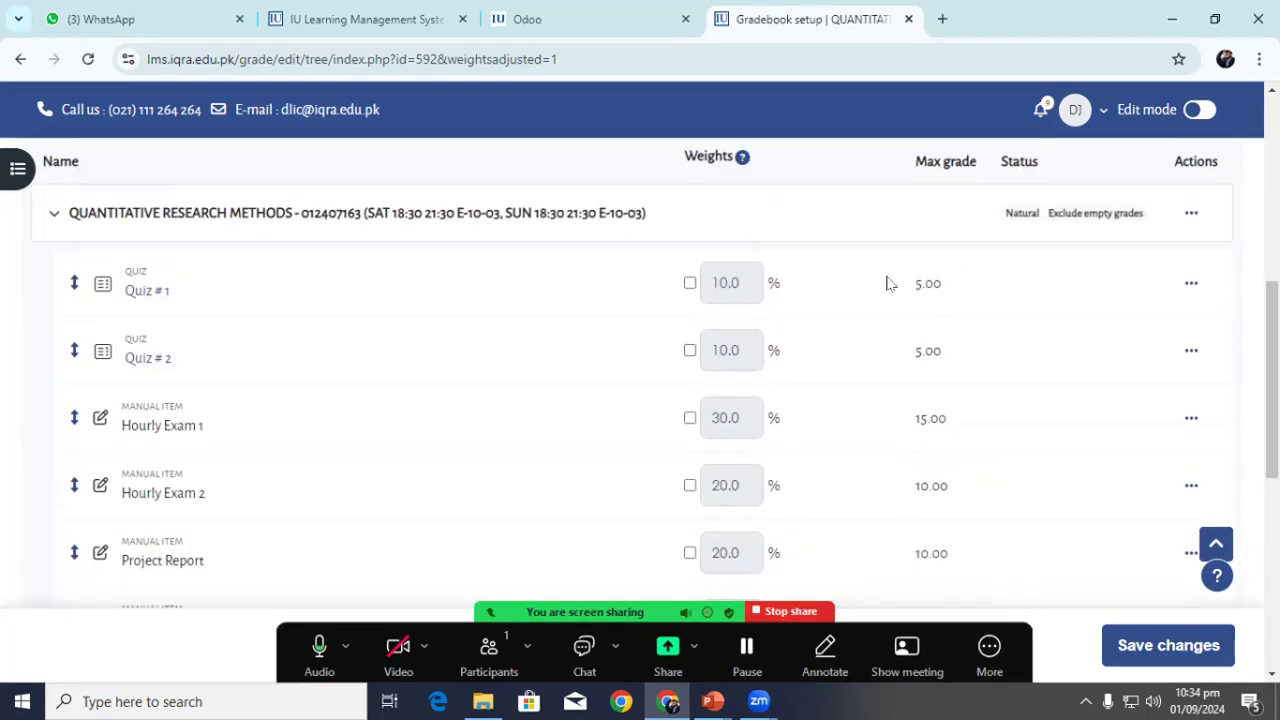
{"action": "scroll", "coordinate": [749, 323], "scroll_direction": "down", "scroll_amount": 2}
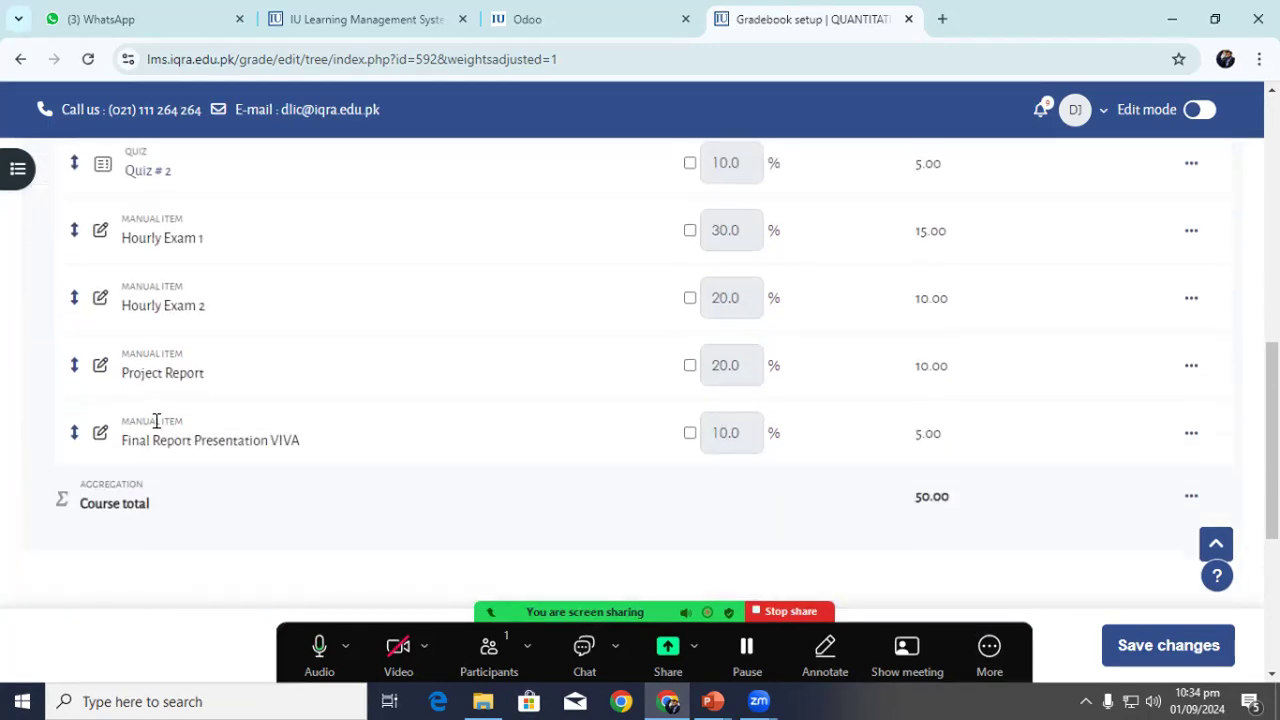
{"action": "scroll", "coordinate": [156, 420], "scroll_direction": "up", "scroll_amount": 4}
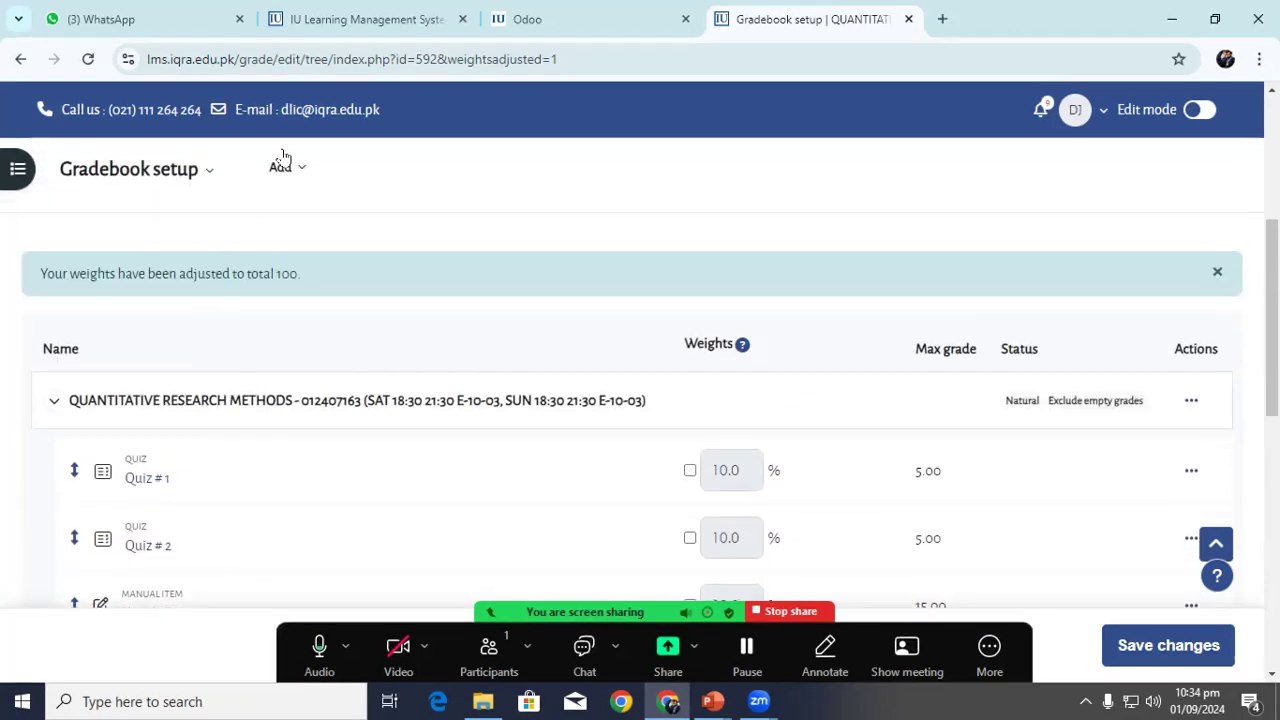
{"action": "left_click", "coordinate": [282, 162]}
{"action": "left_click", "coordinate": [255, 213]}
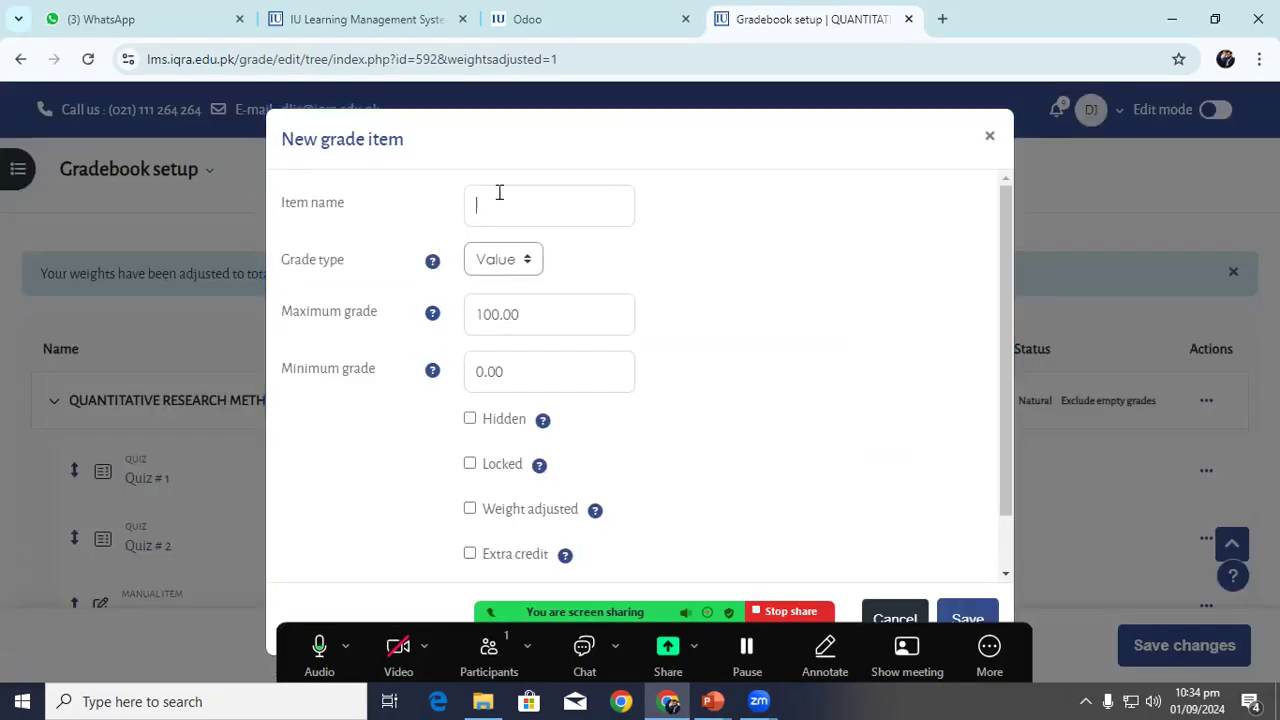
{"action": "type", "text": "Final"}
{"action": "scroll", "coordinate": [660, 362], "scroll_direction": "down", "scroll_amount": 1}
{"action": "left_click", "coordinate": [960, 614]}
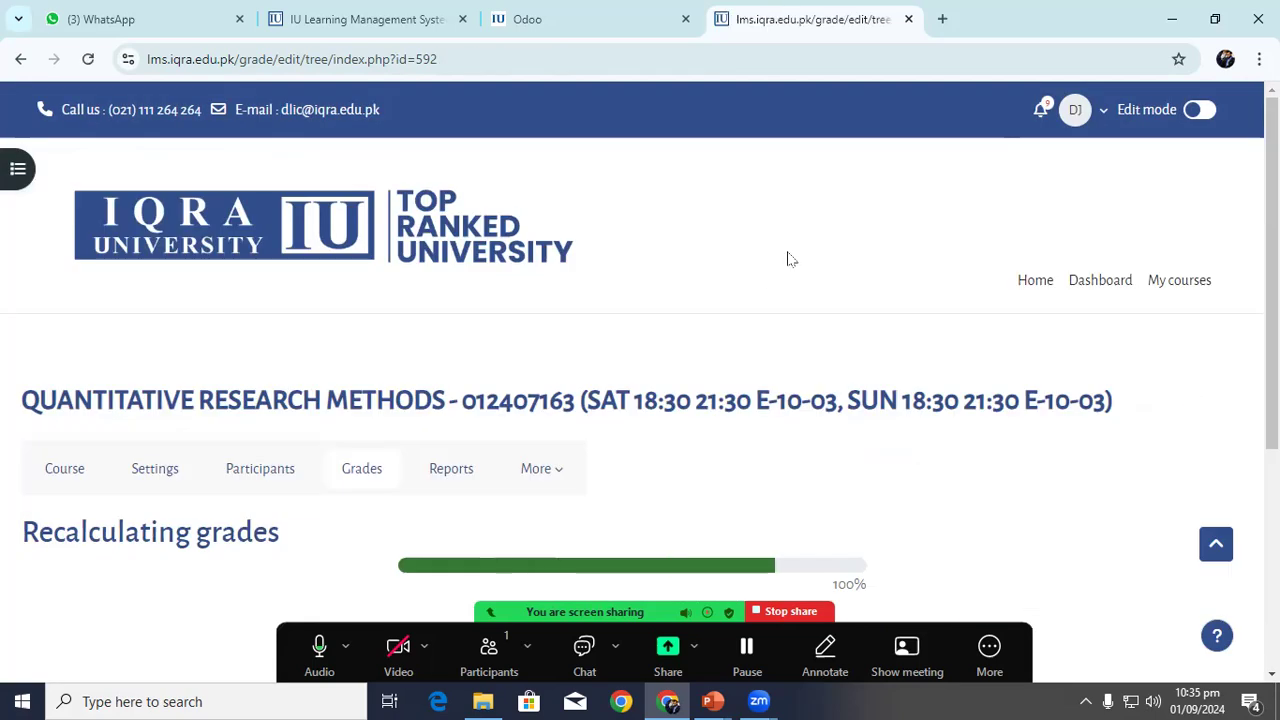
{"action": "scroll", "coordinate": [700, 265], "scroll_direction": "down", "scroll_amount": 4}
{"action": "left_click", "coordinate": [605, 258]}
{"action": "scroll", "coordinate": [820, 243], "scroll_direction": "down", "scroll_amount": 10}
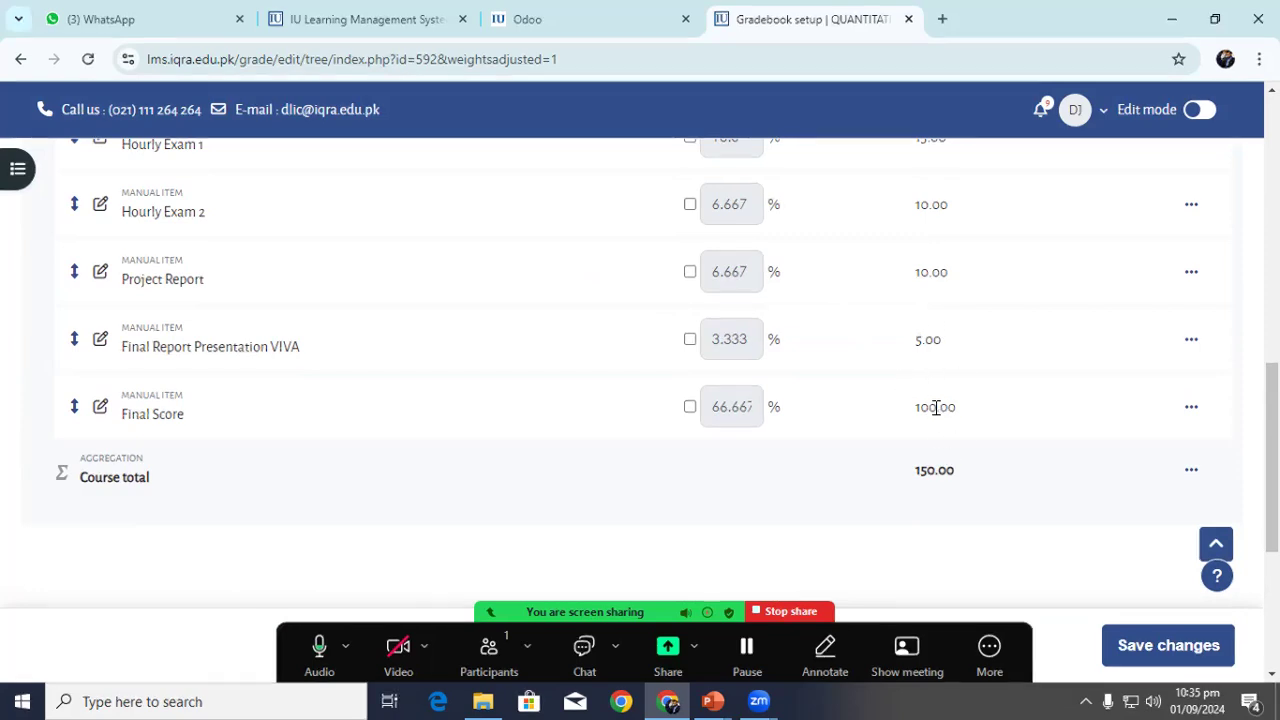
- Set the maximum grade of the Final Score item to 5, save it and continue past the recalculation
{"action": "scroll", "coordinate": [934, 408], "scroll_direction": "up", "scroll_amount": 4}
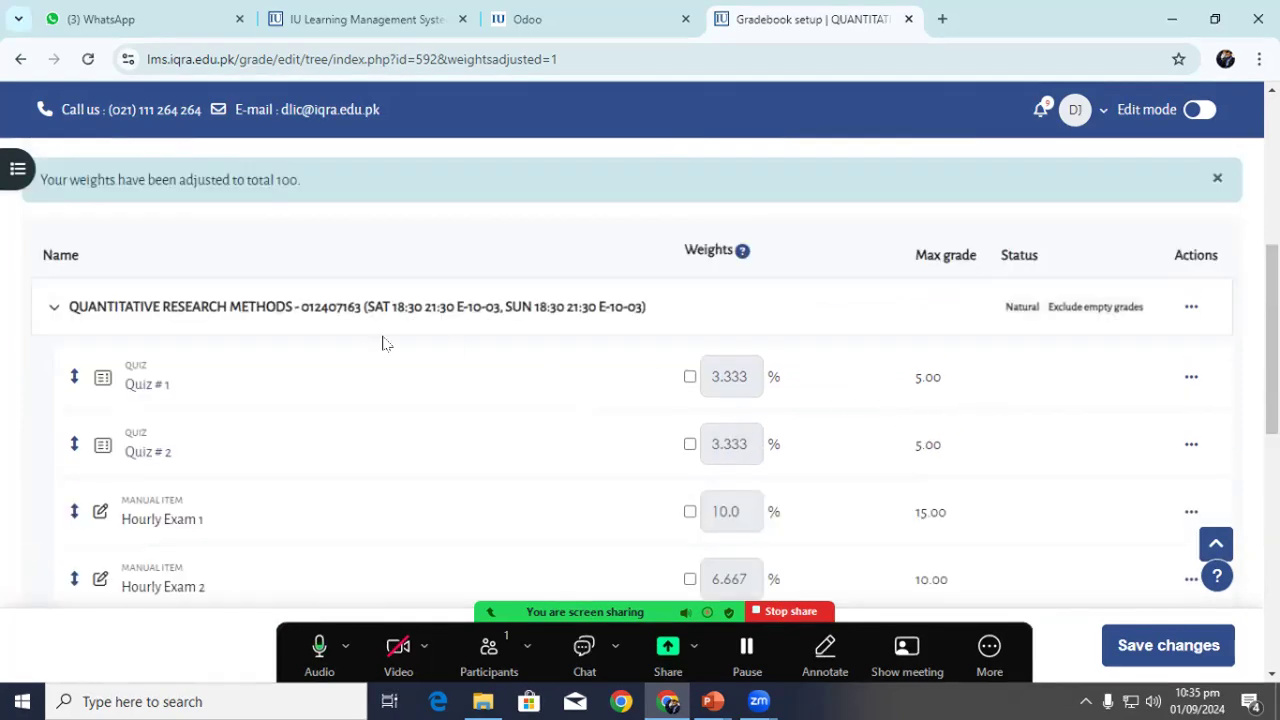
{"action": "scroll", "coordinate": [981, 461], "scroll_direction": "down", "scroll_amount": 4}
{"action": "left_click", "coordinate": [1190, 405]}
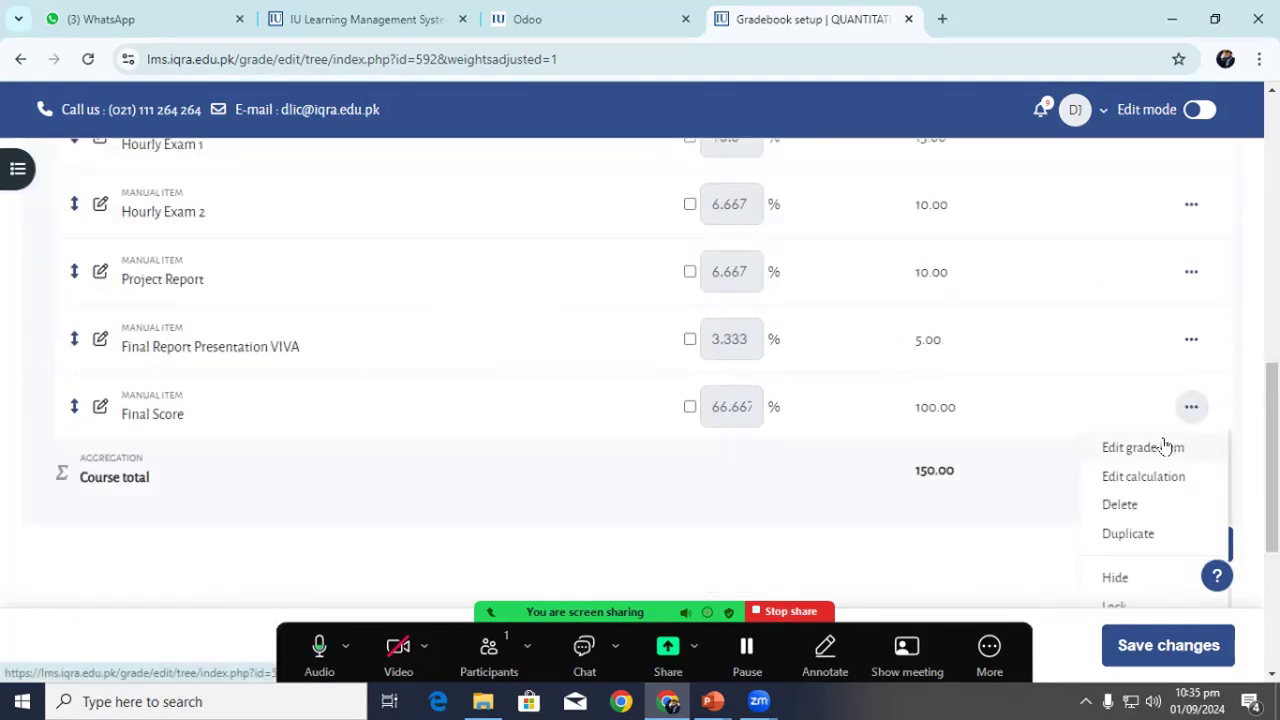
{"action": "left_click", "coordinate": [1163, 446]}
{"action": "scroll", "coordinate": [556, 317], "scroll_direction": "down", "scroll_amount": 2}
{"action": "left_click_drag", "start_coordinate": [492, 250], "coordinate": [466, 254]}
{"action": "type", "text": "5"}
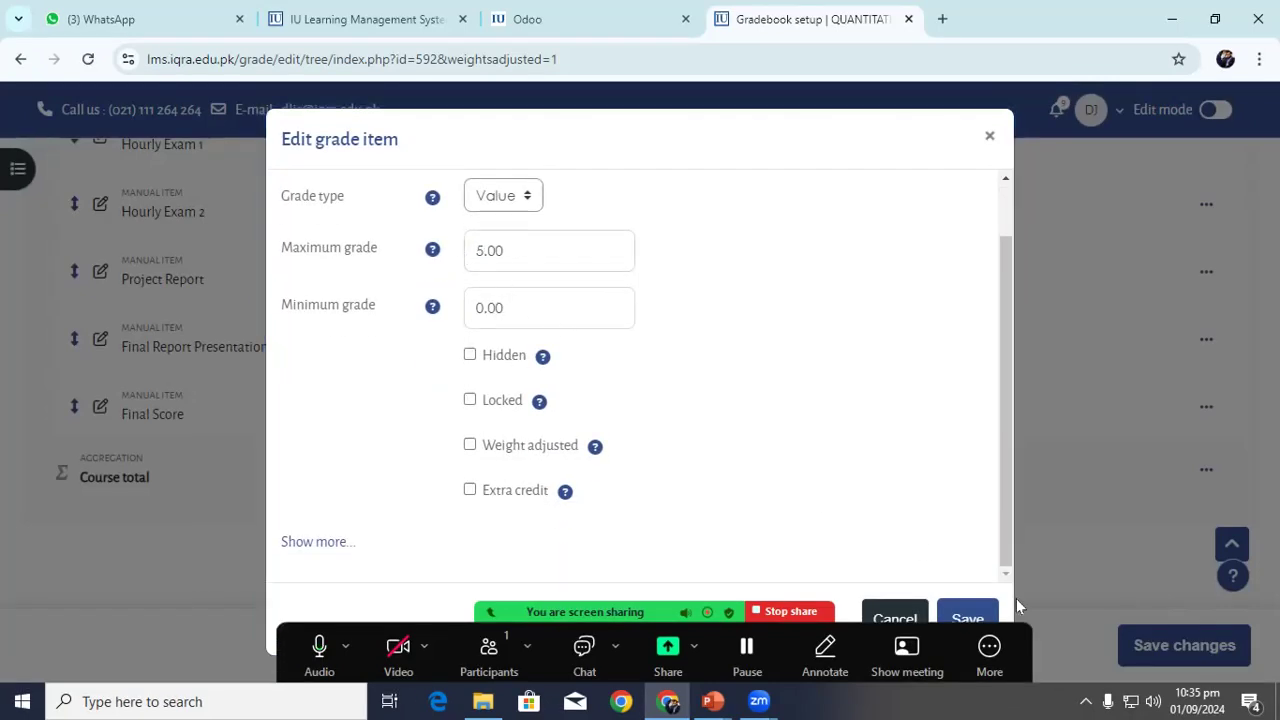
{"action": "left_click", "coordinate": [966, 612]}
{"action": "scroll", "coordinate": [855, 416], "scroll_direction": "down", "scroll_amount": 3}
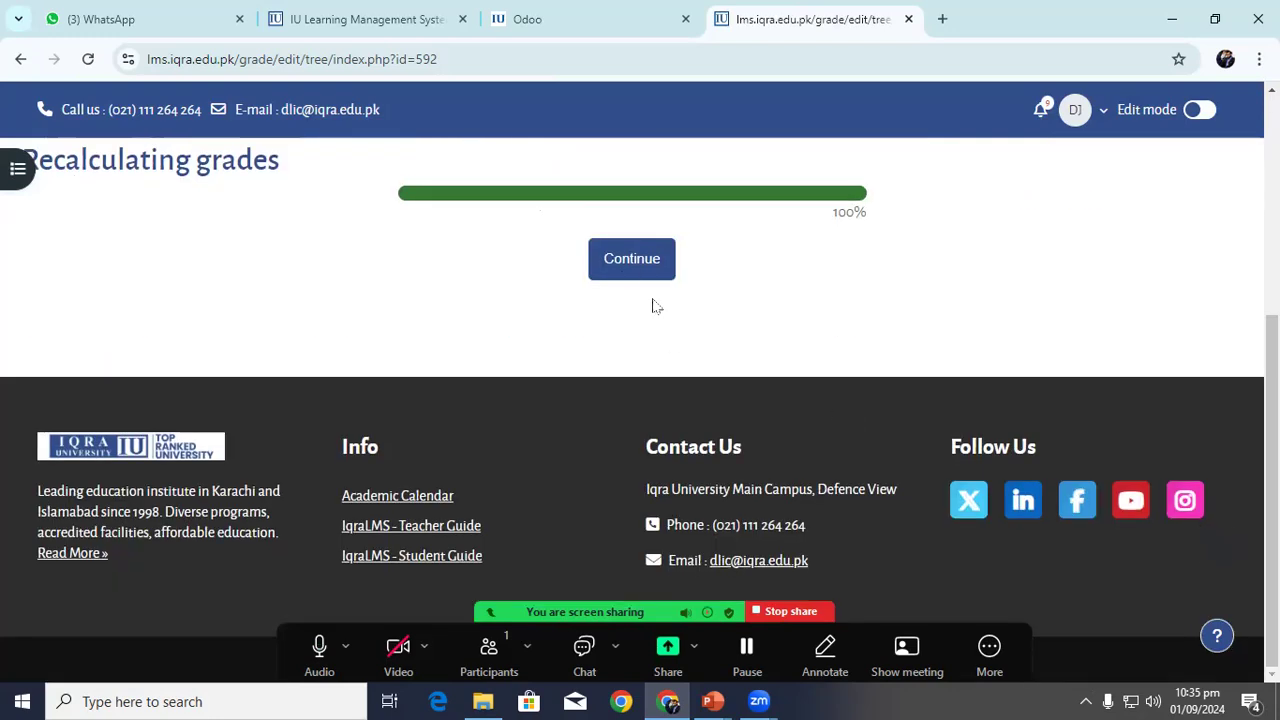
{"action": "left_click", "coordinate": [645, 262]}
{"action": "scroll", "coordinate": [669, 263], "scroll_direction": "down", "scroll_amount": 5}
{"action": "scroll", "coordinate": [862, 289], "scroll_direction": "down", "scroll_amount": 3}
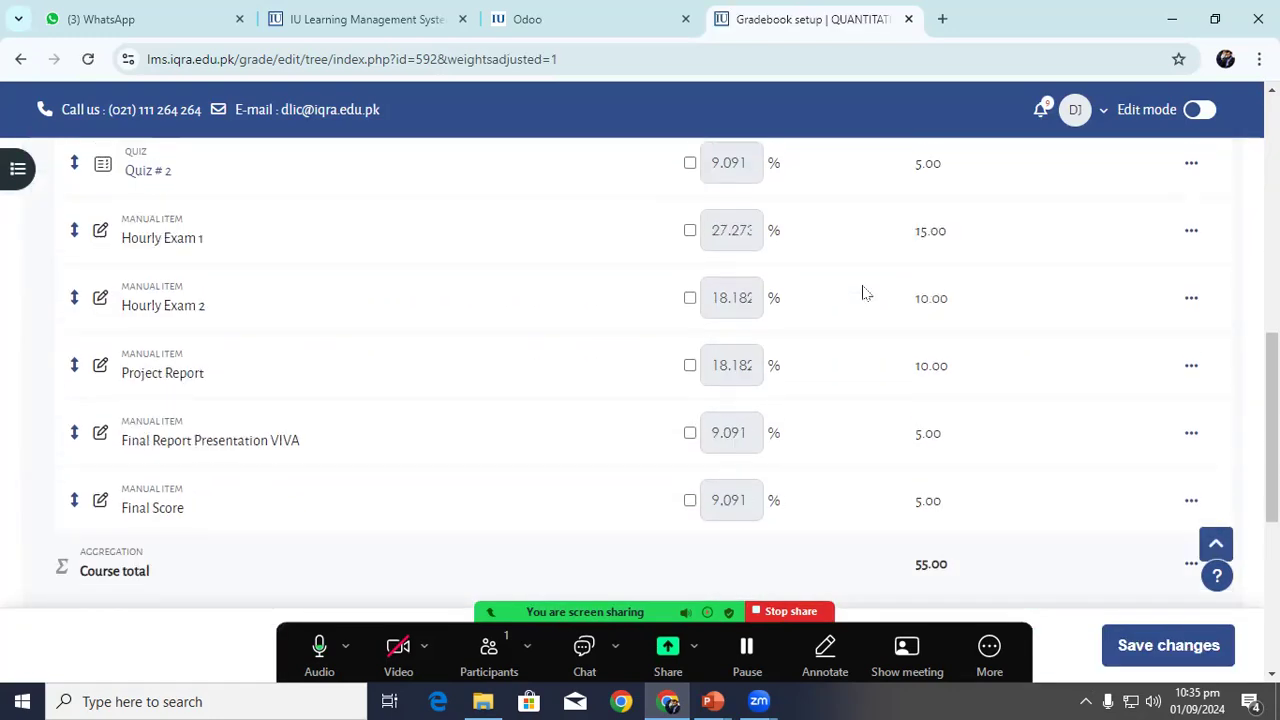
- Raise the maximum grade of the Final Score item to 50, save it and continue past the recalculation
{"action": "scroll", "coordinate": [866, 296], "scroll_direction": "down", "scroll_amount": 1}
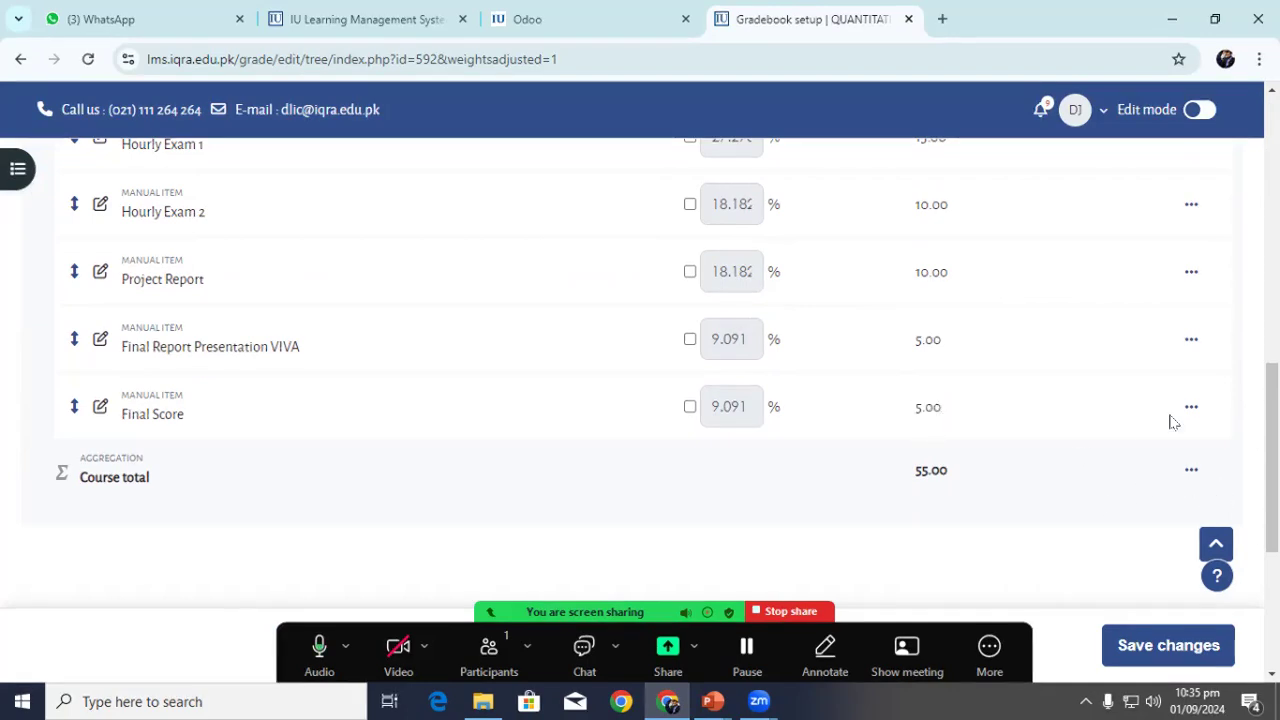
{"action": "left_click", "coordinate": [1190, 407]}
{"action": "left_click", "coordinate": [1150, 448]}
{"action": "left_click", "coordinate": [484, 318]}
{"action": "scroll", "coordinate": [655, 448], "scroll_direction": "down", "scroll_amount": 1}
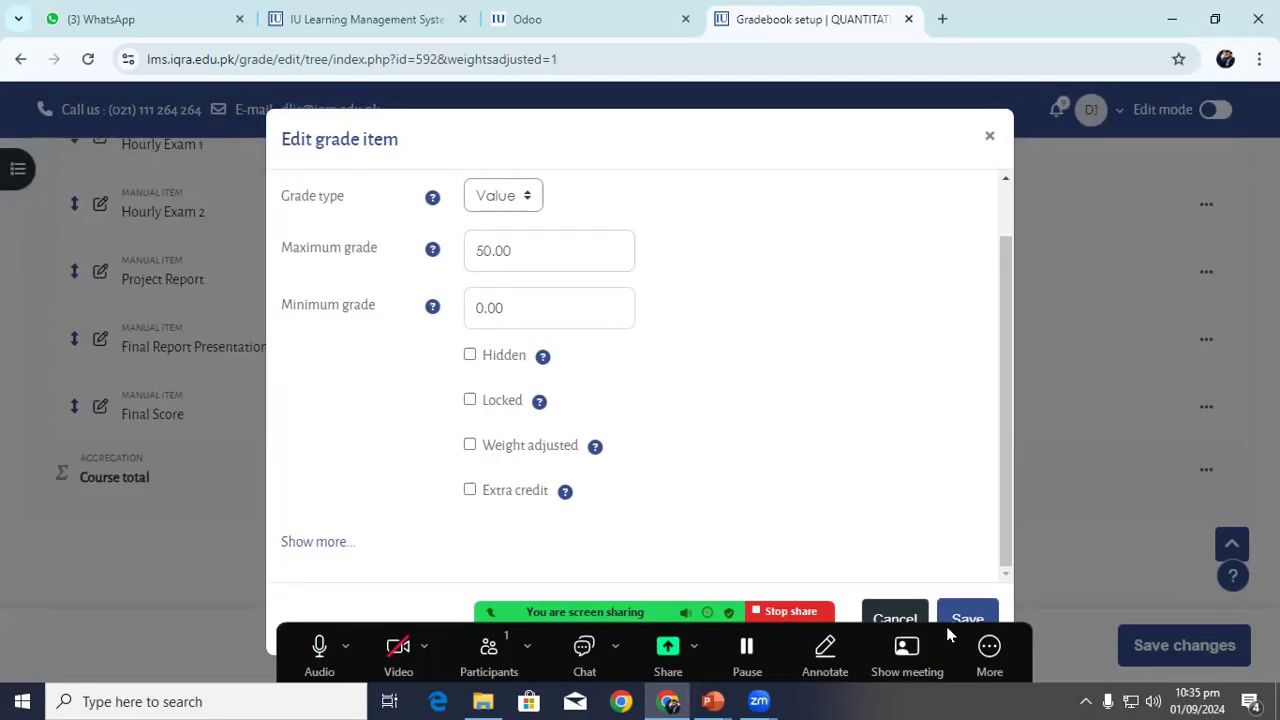
{"action": "left_click", "coordinate": [962, 618]}
{"action": "scroll", "coordinate": [900, 360], "scroll_direction": "down", "scroll_amount": 4}
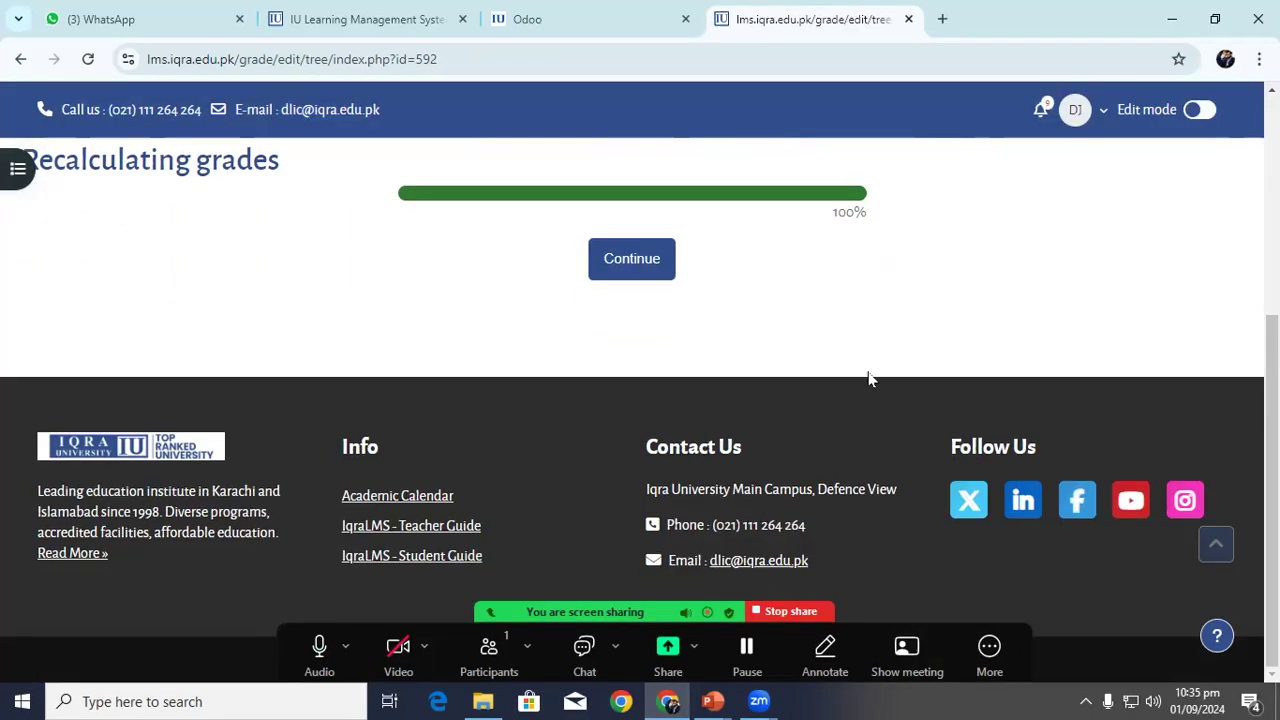
{"action": "left_click", "coordinate": [645, 258]}
{"action": "scroll", "coordinate": [652, 255], "scroll_direction": "down", "scroll_amount": 5}
{"action": "scroll", "coordinate": [814, 346], "scroll_direction": "down", "scroll_amount": 3}
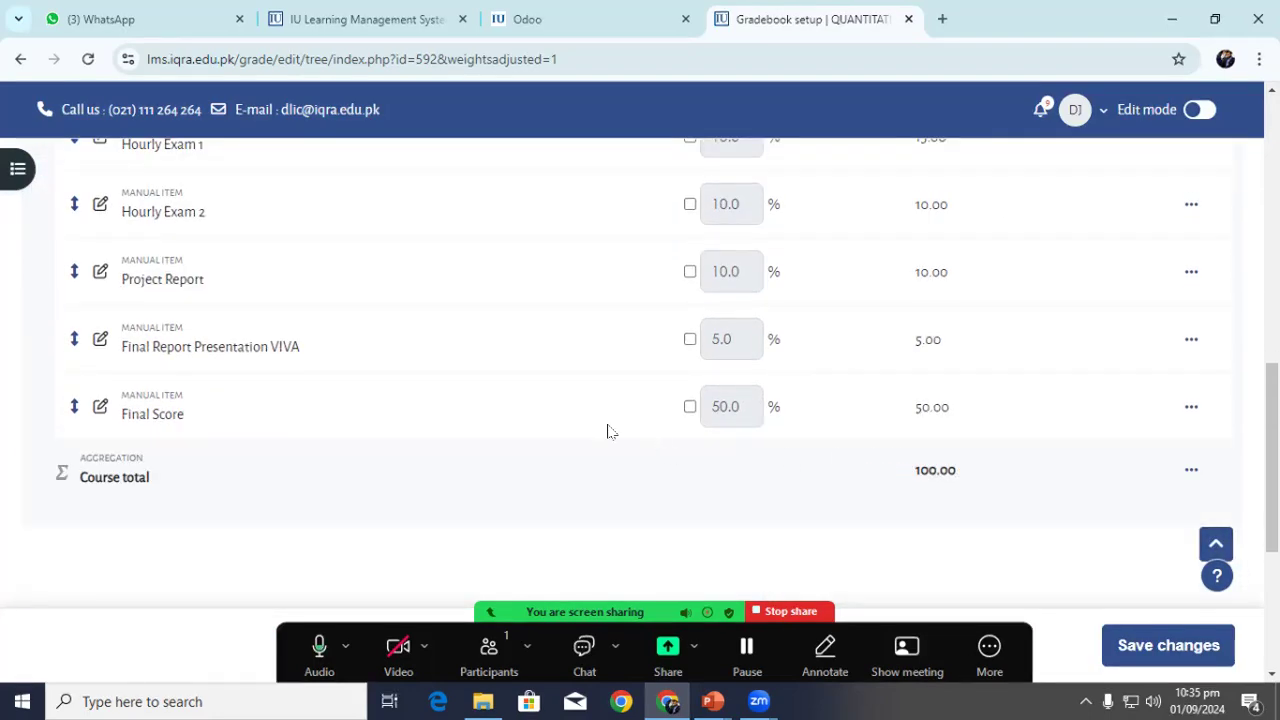
- Delete the Final Score grade item, confirm the deletion and continue past the recalculation
{"action": "left_click", "coordinate": [1191, 407]}
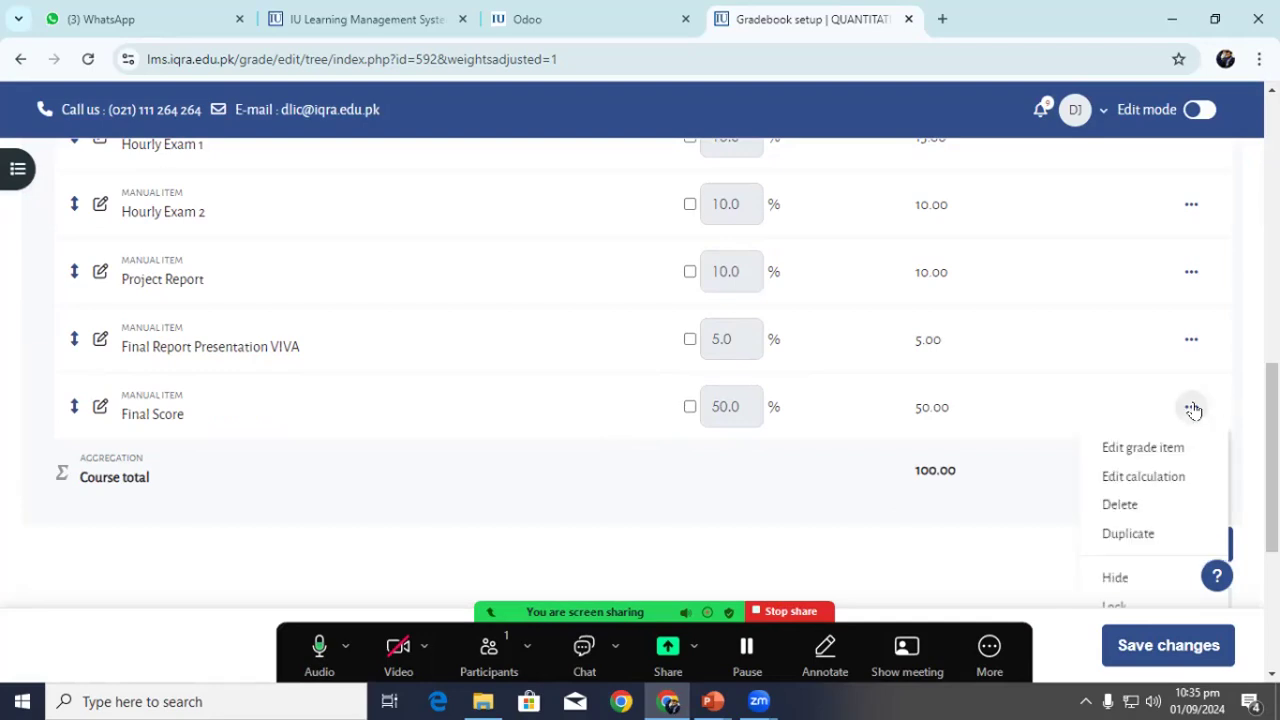
{"action": "scroll", "coordinate": [1095, 450], "scroll_direction": "down", "scroll_amount": 2}
{"action": "left_click", "coordinate": [1110, 326]}
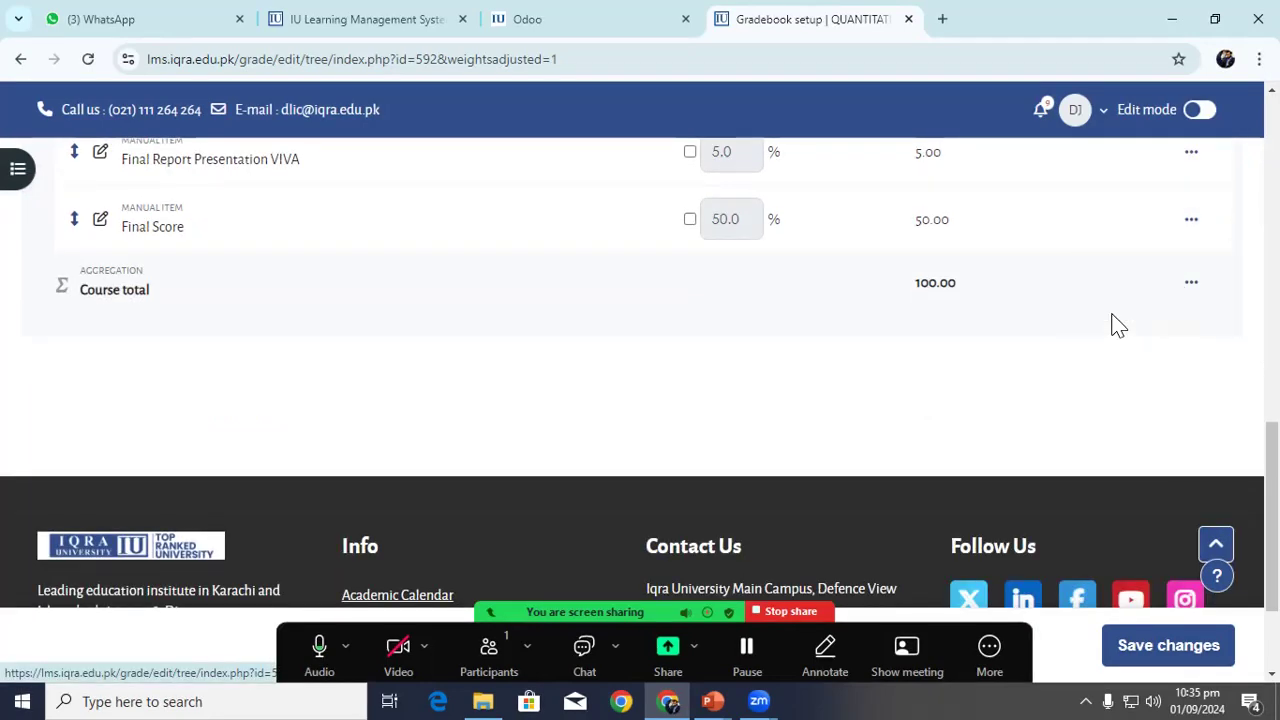
{"action": "left_click", "coordinate": [823, 262]}
{"action": "scroll", "coordinate": [840, 320], "scroll_direction": "down", "scroll_amount": 3}
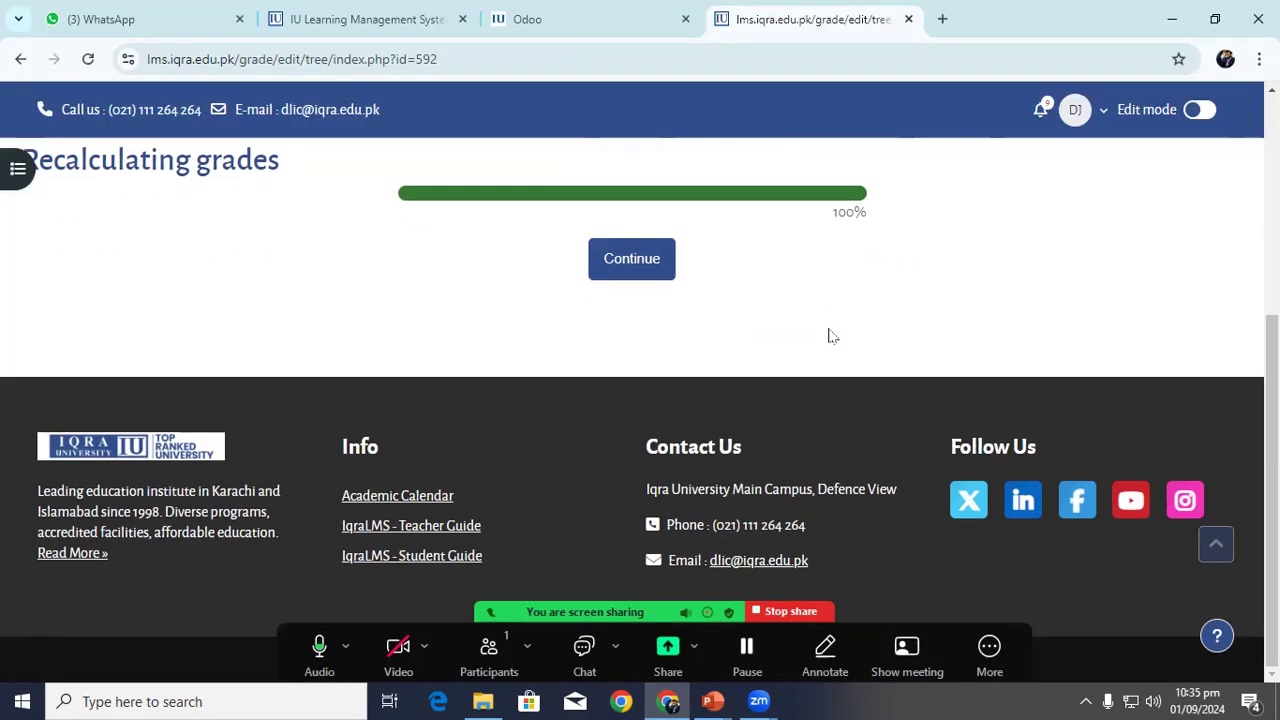
{"action": "left_click", "coordinate": [623, 254]}
- Review the weights and maximum grades of the quizzes, hourly exams, project report and presentation, and the course total
{"action": "scroll", "coordinate": [736, 287], "scroll_direction": "down", "scroll_amount": 5}
{"action": "scroll", "coordinate": [736, 287], "scroll_direction": "down", "scroll_amount": 2}
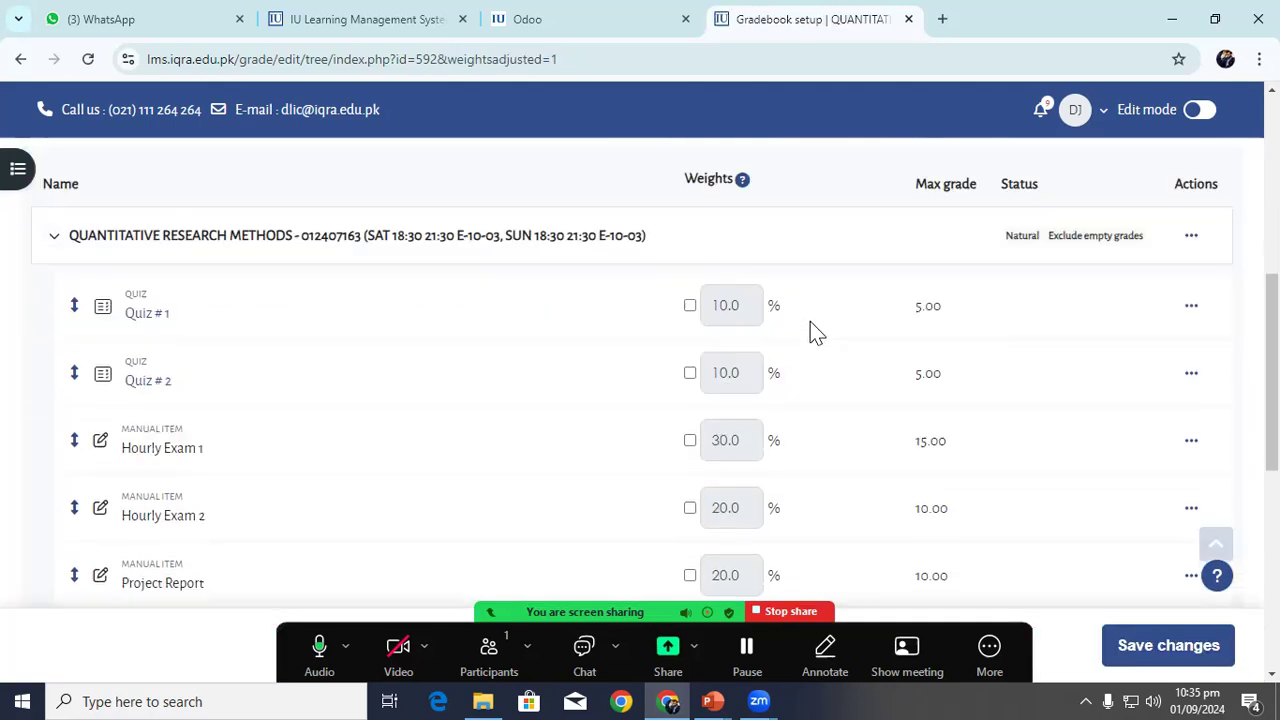
{"action": "scroll", "coordinate": [750, 365], "scroll_direction": "down", "scroll_amount": 2}
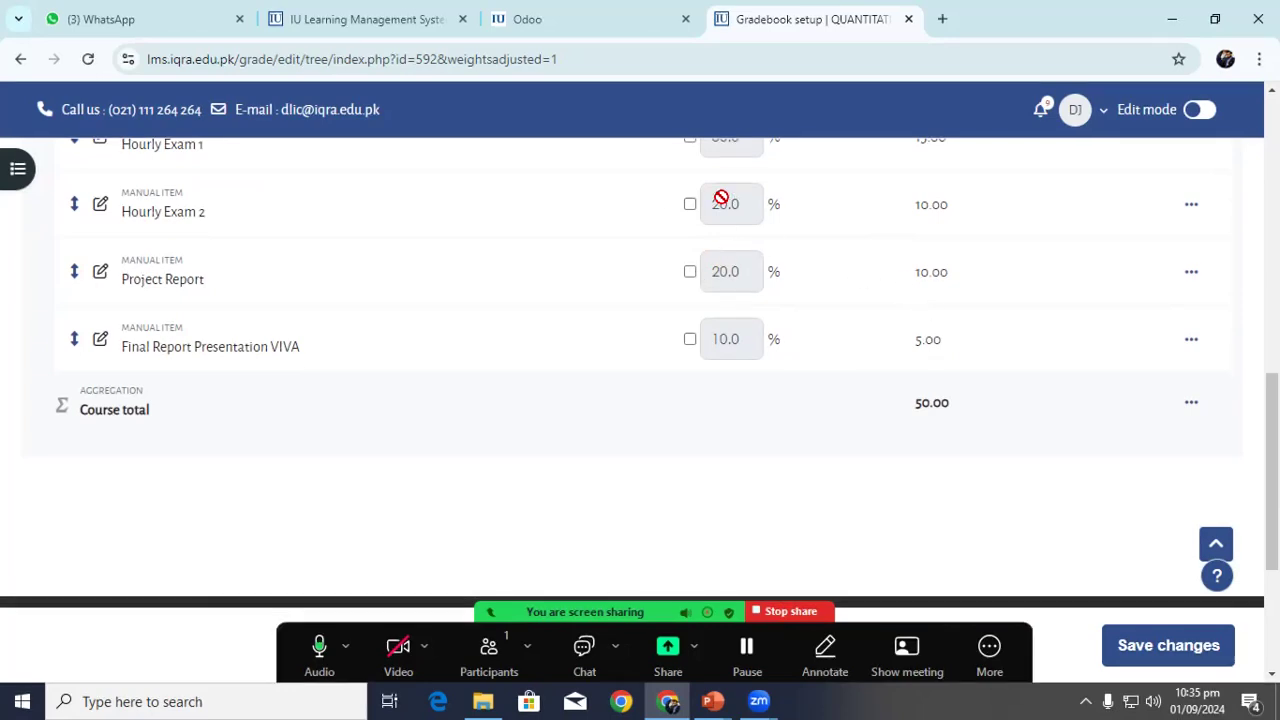
{"action": "scroll", "coordinate": [721, 197], "scroll_direction": "up", "scroll_amount": 2}
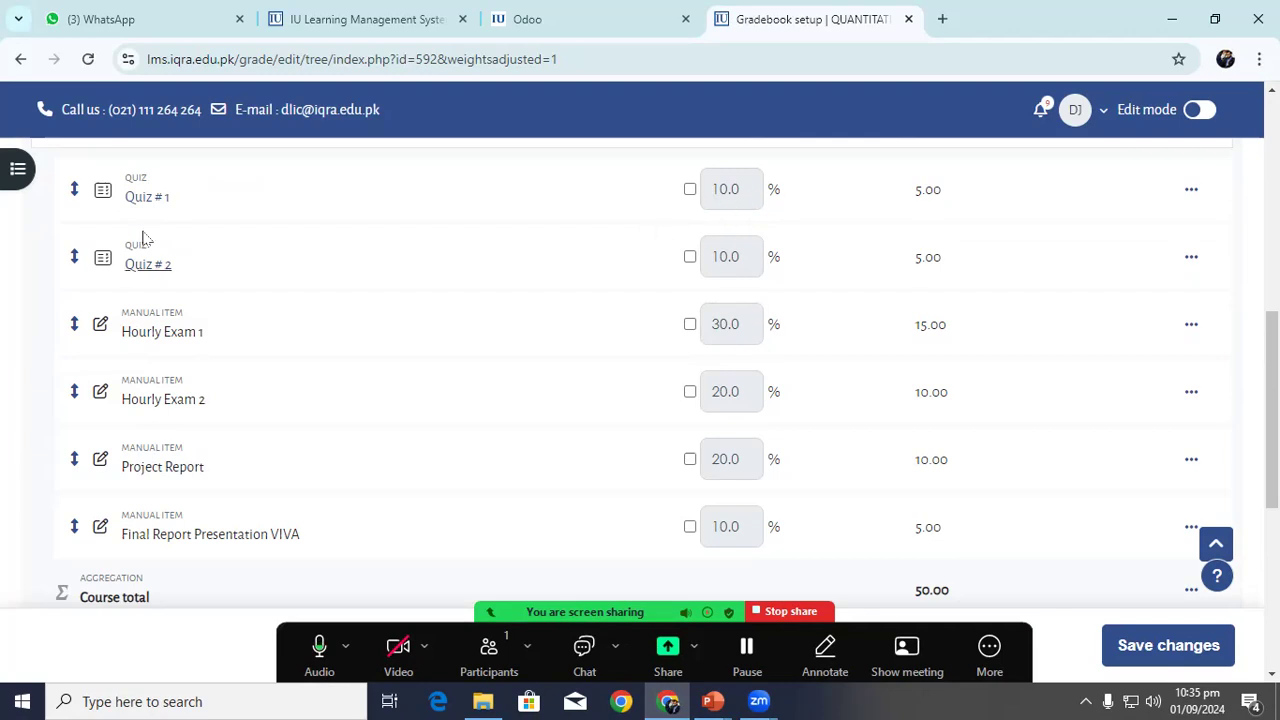
{"action": "scroll", "coordinate": [127, 360], "scroll_direction": "up", "scroll_amount": 3}
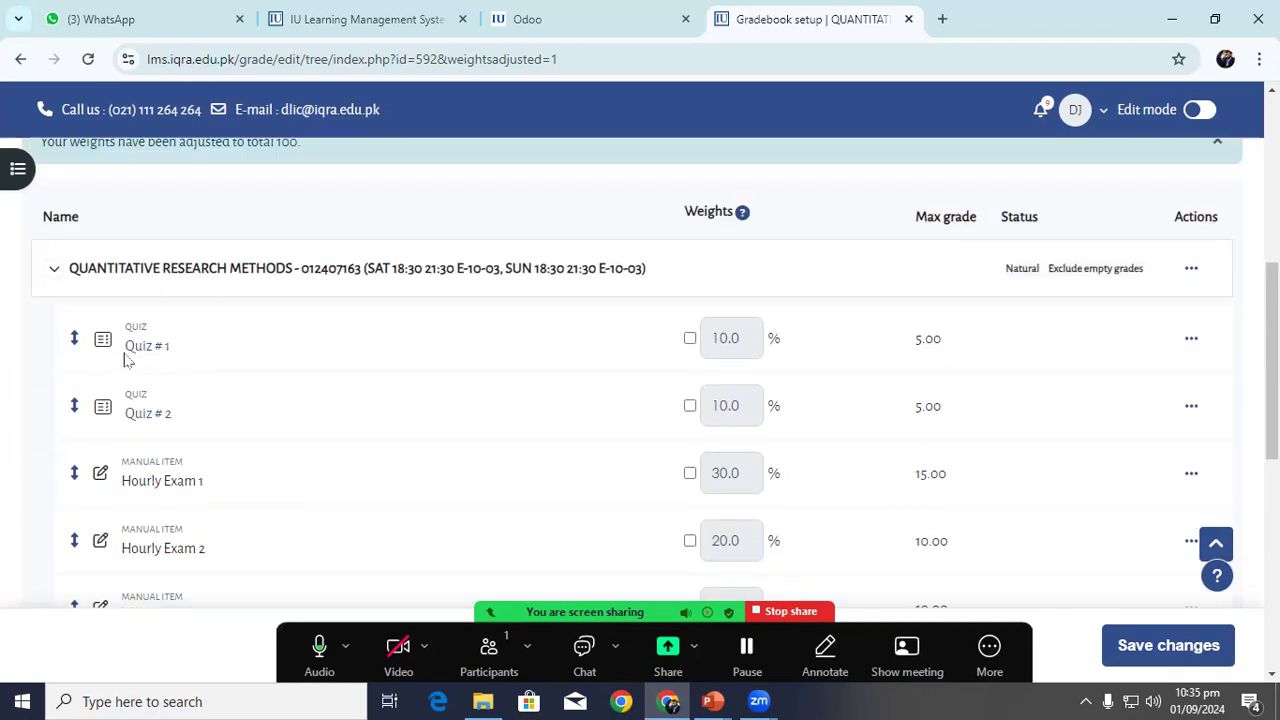
{"action": "scroll", "coordinate": [260, 357], "scroll_direction": "down", "scroll_amount": 5}
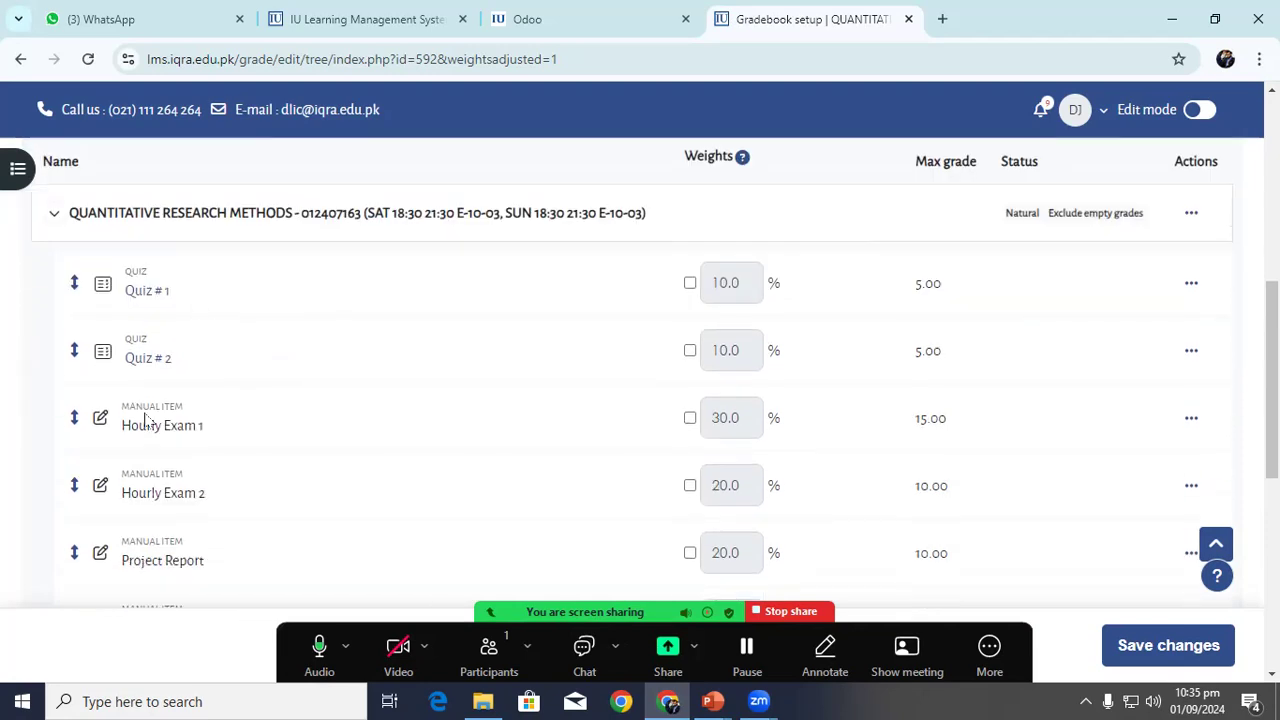
{"action": "scroll", "coordinate": [143, 398], "scroll_direction": "up", "scroll_amount": 1}
{"action": "scroll", "coordinate": [143, 390], "scroll_direction": "up", "scroll_amount": 4}
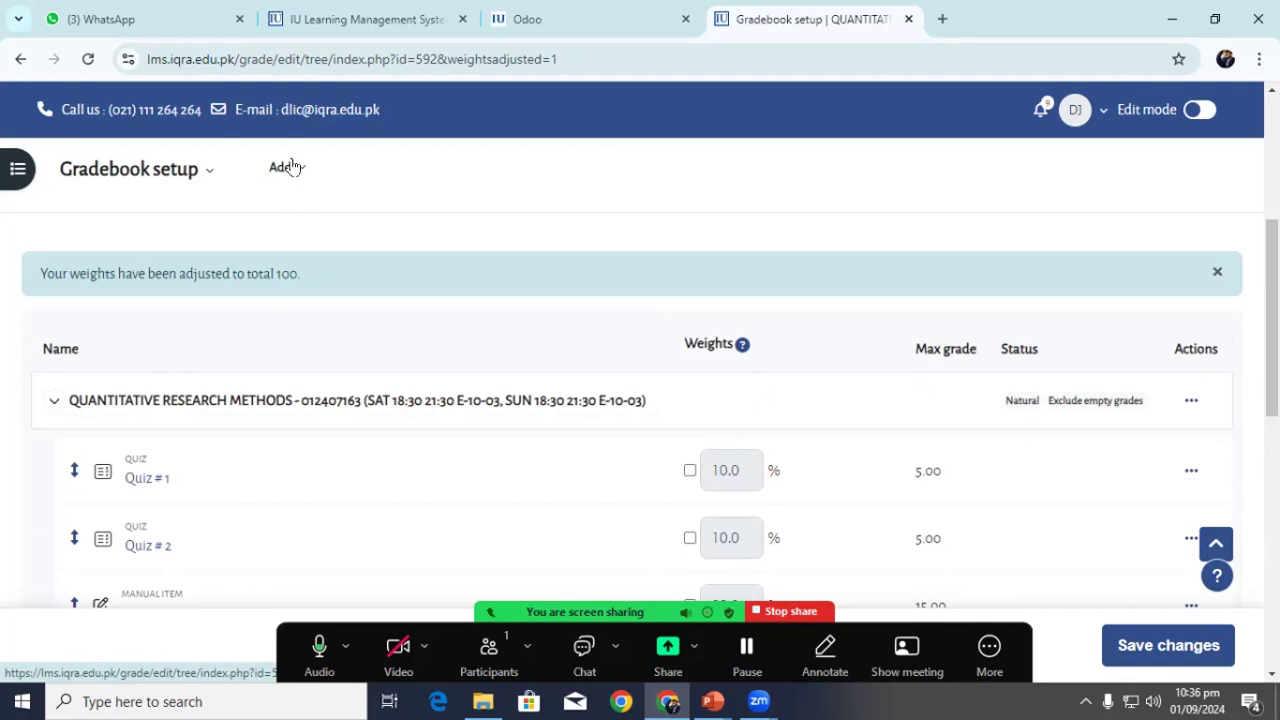
{"action": "left_click", "coordinate": [292, 167]}
{"action": "left_click", "coordinate": [337, 166]}
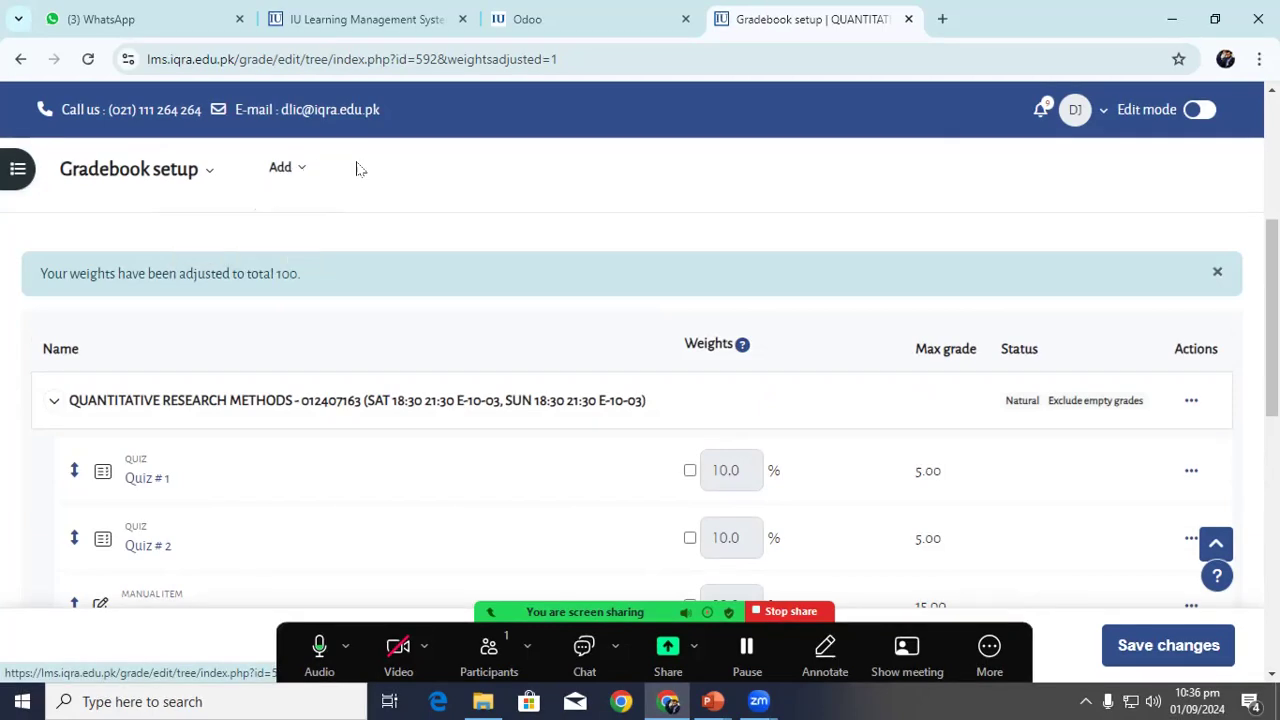
- Review the gradebook items and course total, and open the grader report with the students' grades
{"action": "scroll", "coordinate": [660, 291], "scroll_direction": "down", "scroll_amount": 6}
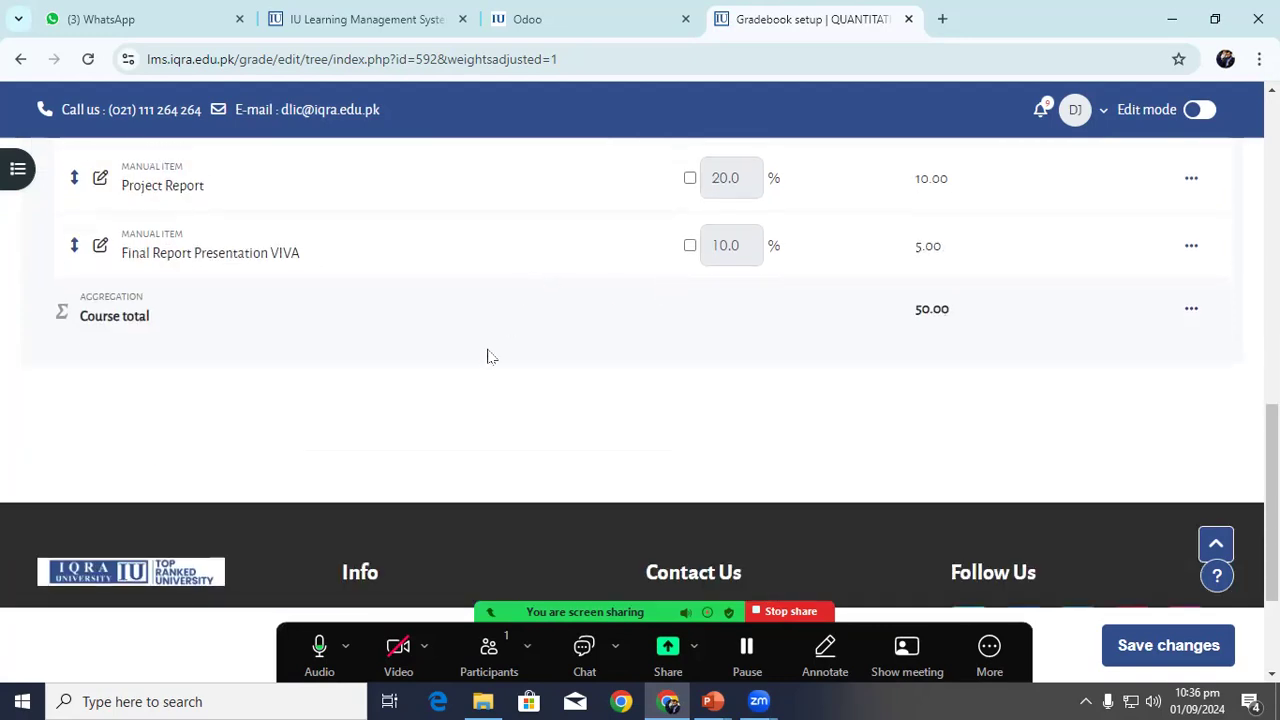
{"action": "scroll", "coordinate": [490, 245], "scroll_direction": "up", "scroll_amount": 3}
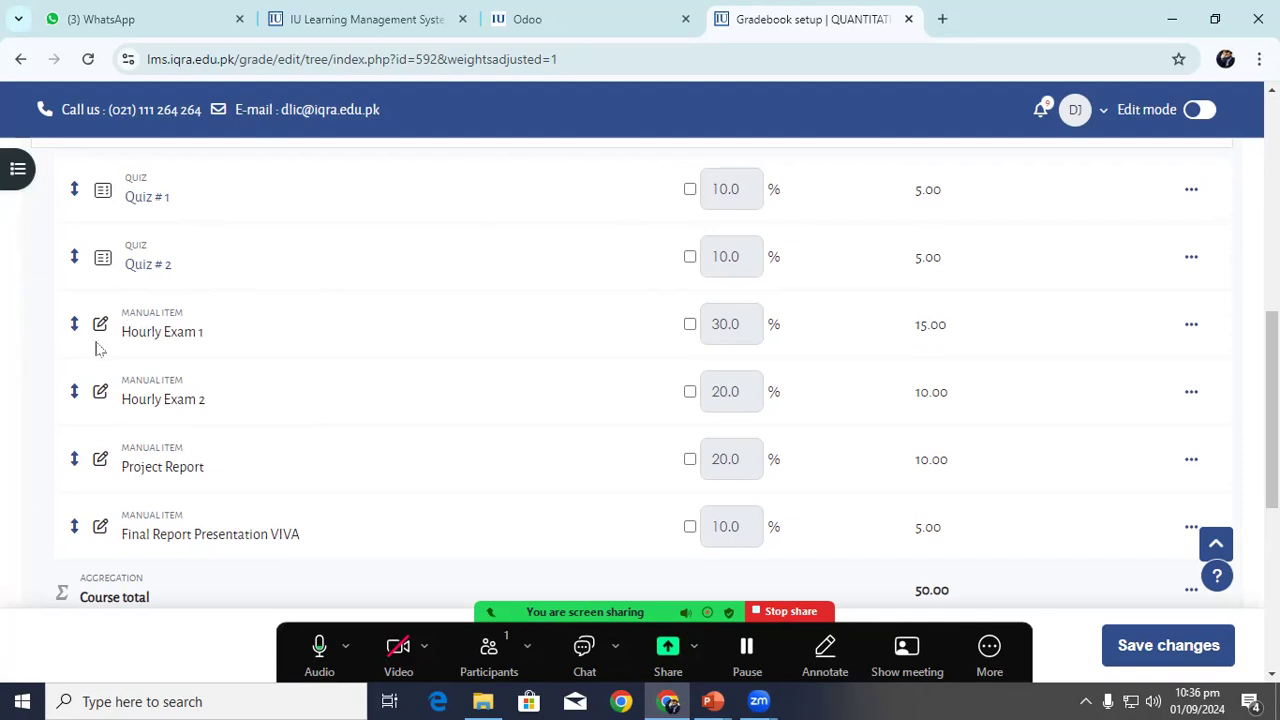
{"action": "scroll", "coordinate": [105, 330], "scroll_direction": "up", "scroll_amount": 3}
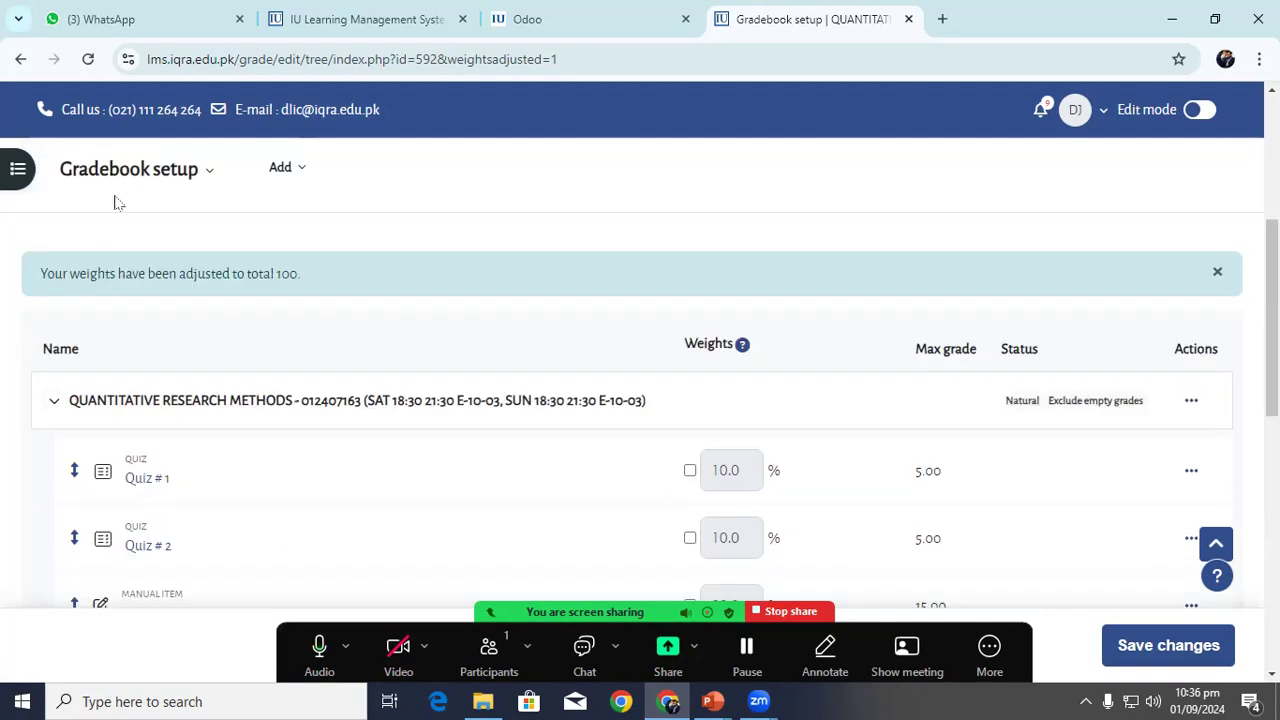
{"action": "left_click", "coordinate": [205, 170]}
{"action": "left_click", "coordinate": [148, 240]}
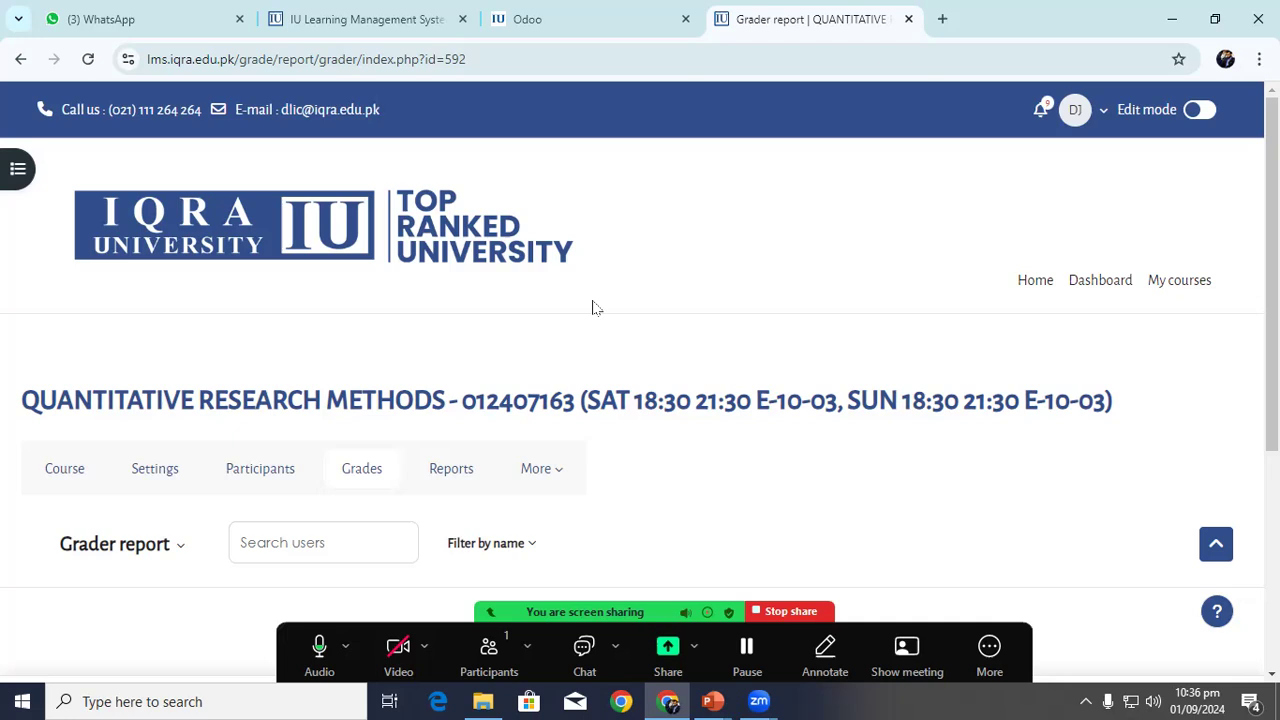
{"action": "scroll", "coordinate": [595, 300], "scroll_direction": "down", "scroll_amount": 2}
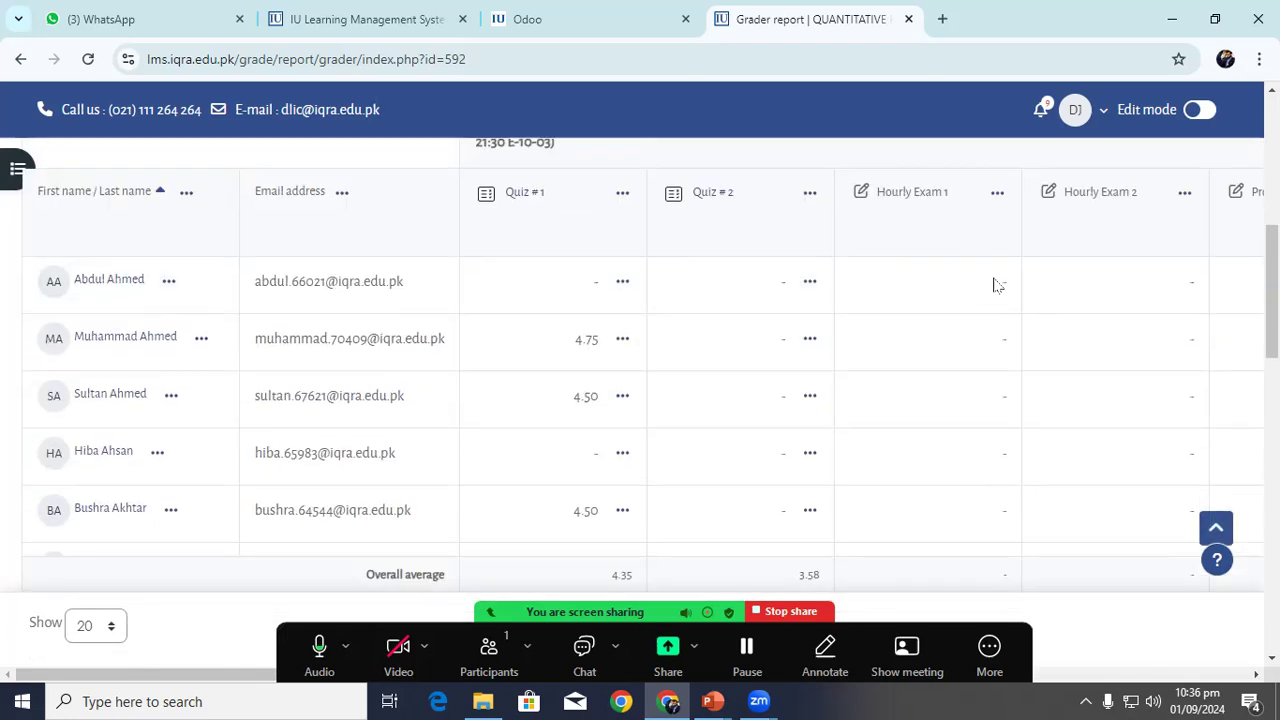
- Check the grader report's column options and available views, and open the single view of grades for Hourly Exam 1
{"action": "left_click", "coordinate": [997, 192]}
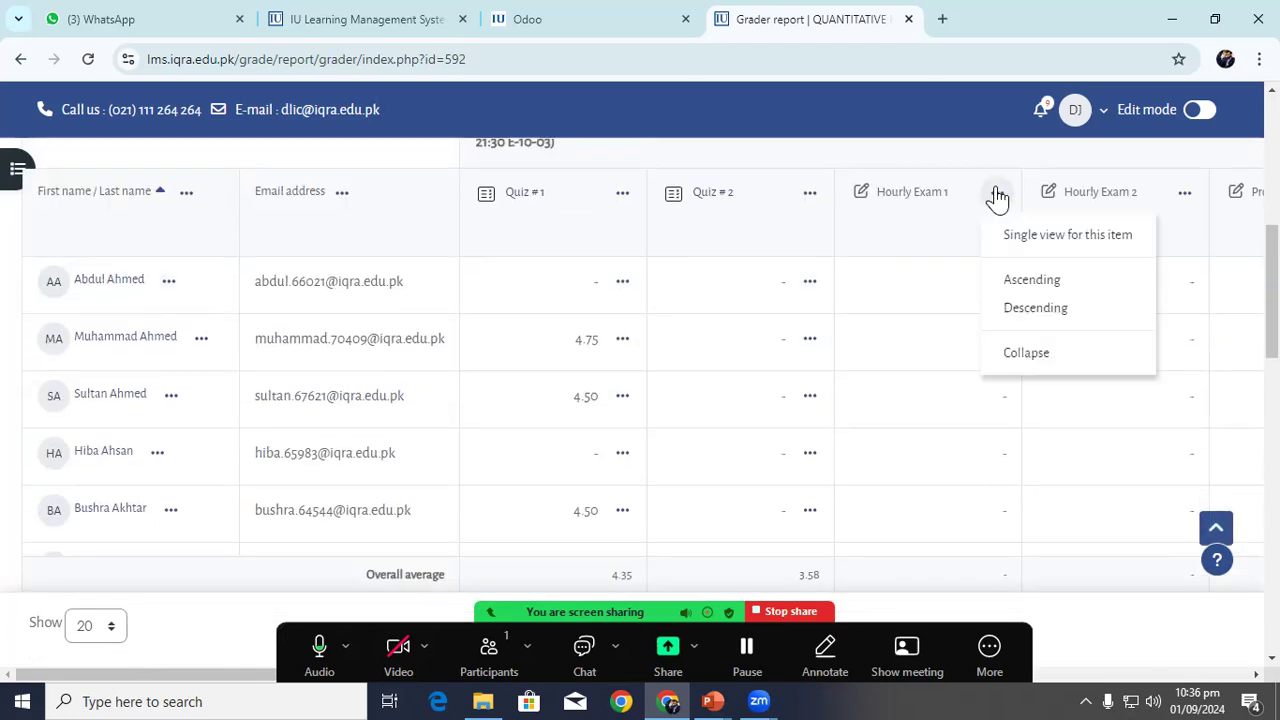
{"action": "left_click", "coordinate": [992, 207]}
{"action": "left_click", "coordinate": [996, 194]}
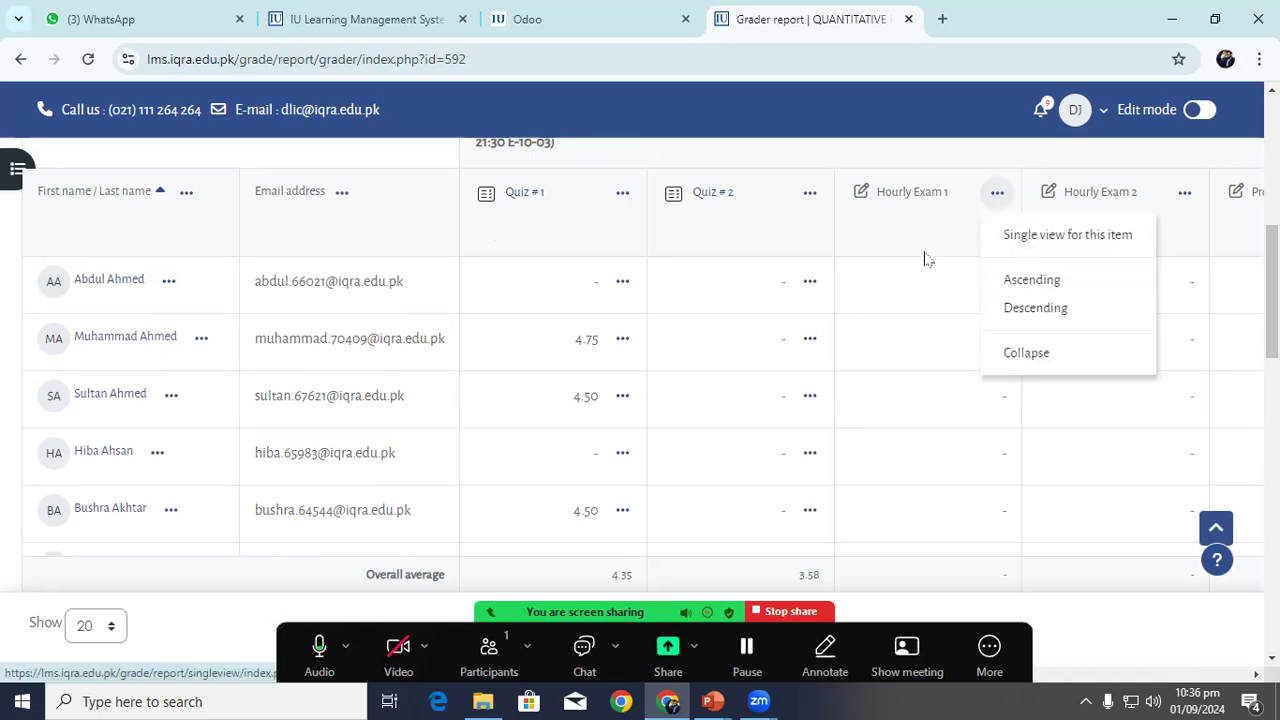
{"action": "left_click", "coordinate": [950, 240]}
{"action": "scroll", "coordinate": [176, 290], "scroll_direction": "up", "scroll_amount": 3}
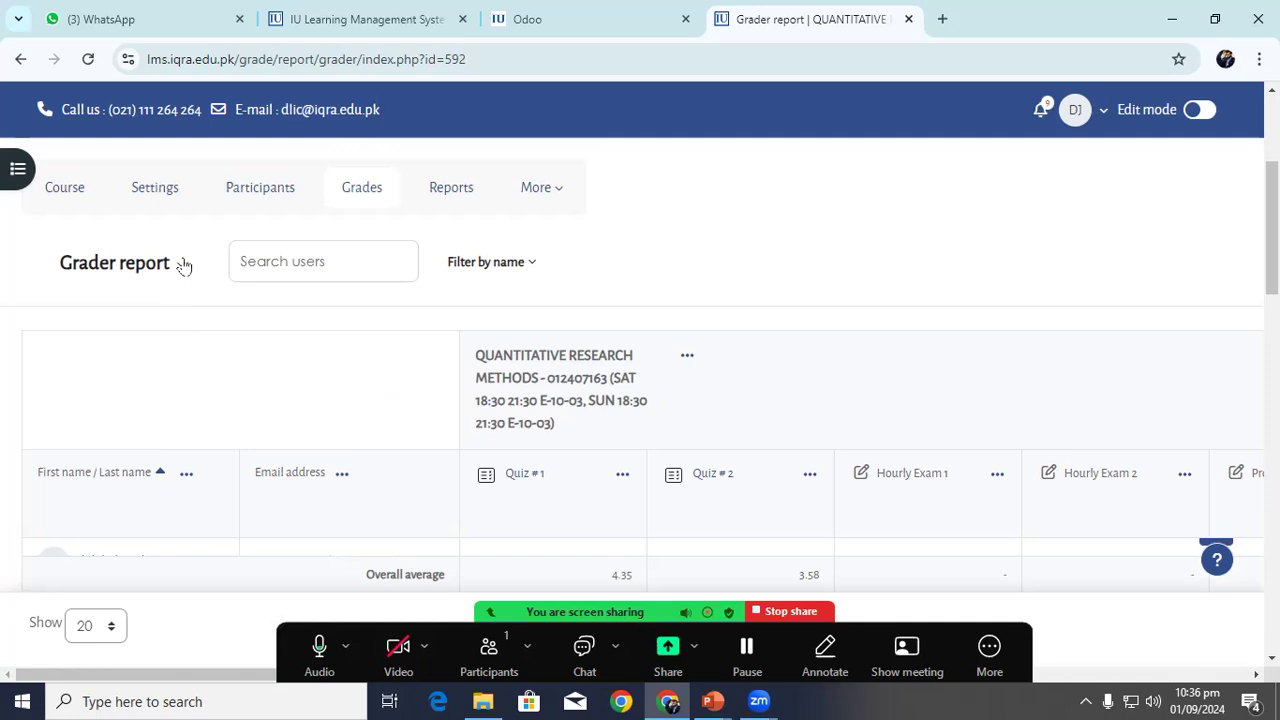
{"action": "left_click", "coordinate": [184, 266]}
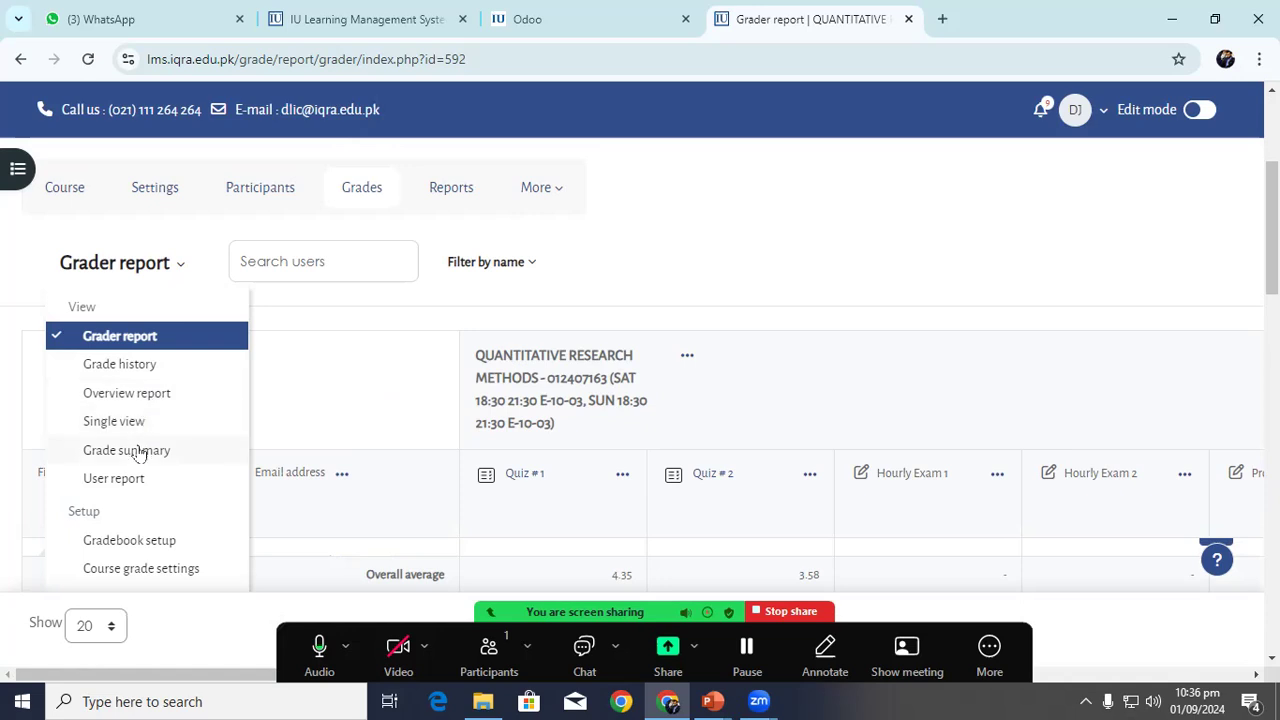
{"action": "scroll", "coordinate": [145, 449], "scroll_direction": "down", "scroll_amount": 3}
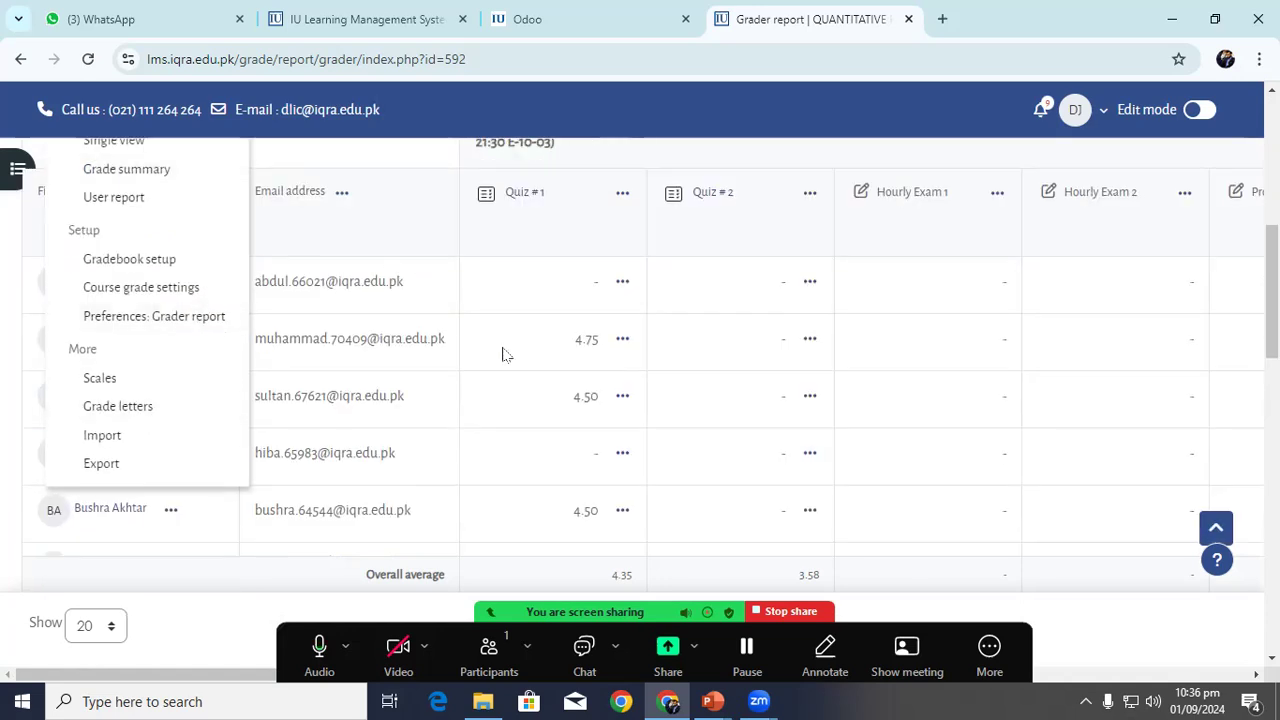
{"action": "left_click", "coordinate": [1024, 285]}
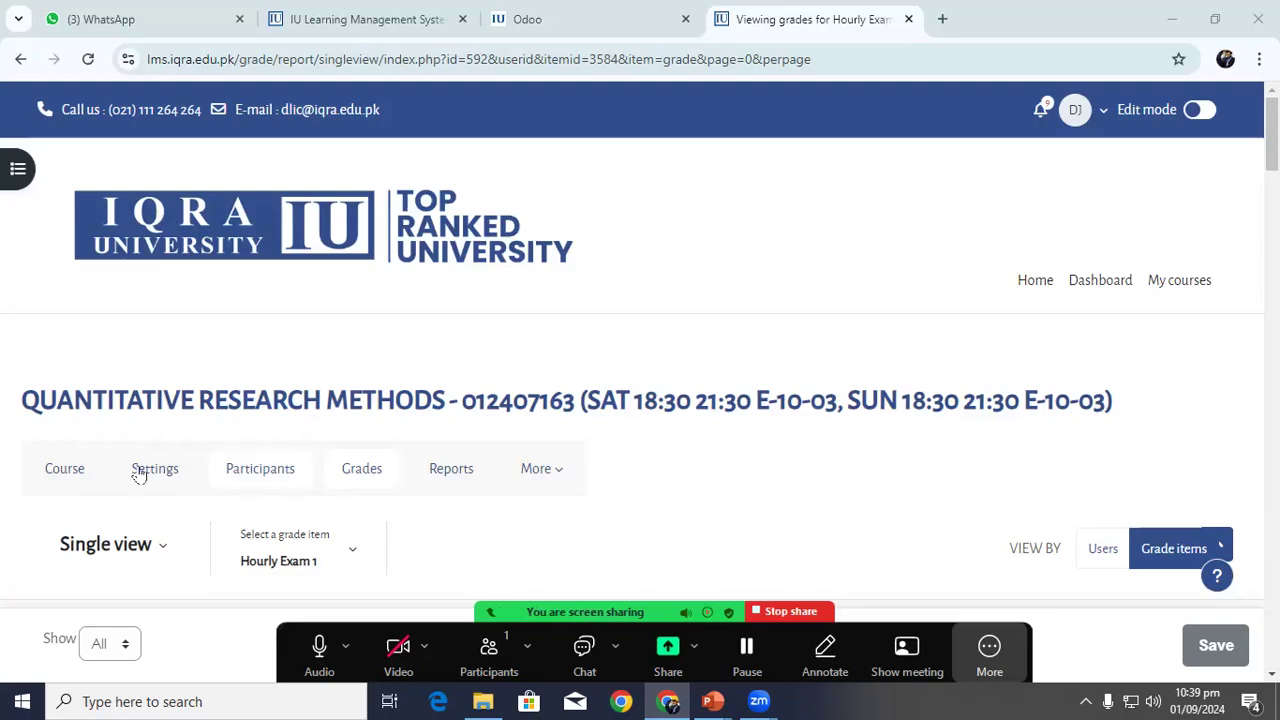
- Reopen the course's grades by way of the course page and switch from the single view to the grader report
{"action": "left_click", "coordinate": [361, 470]}
{"action": "scroll", "coordinate": [490, 400], "scroll_direction": "down", "scroll_amount": 3}
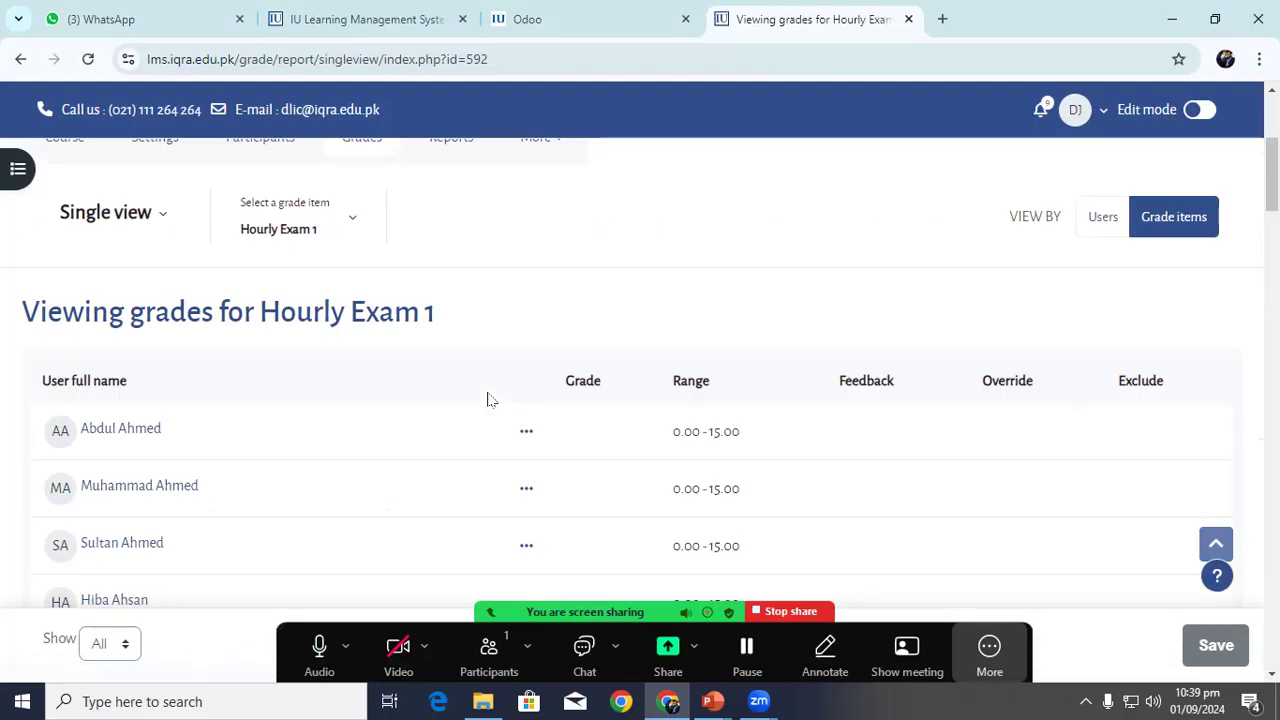
{"action": "scroll", "coordinate": [111, 317], "scroll_direction": "up", "scroll_amount": 3}
{"action": "left_click", "coordinate": [71, 371]}
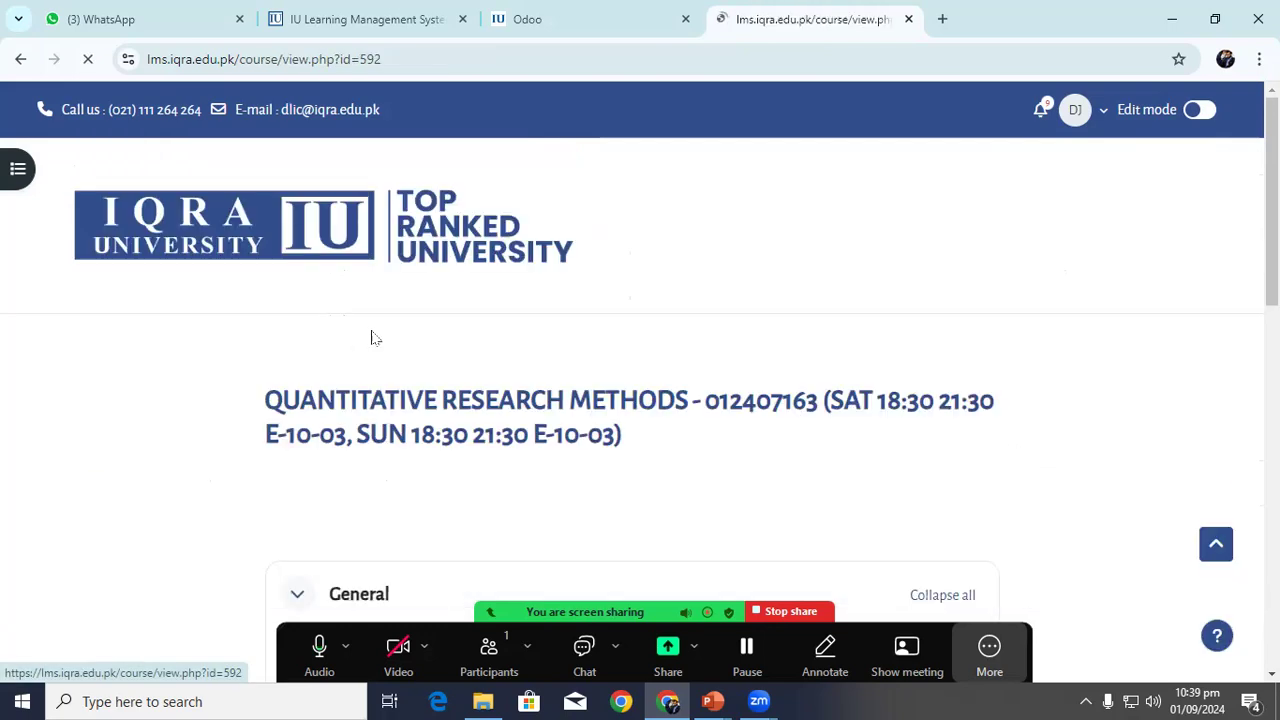
{"action": "scroll", "coordinate": [434, 331], "scroll_direction": "down", "scroll_amount": 3}
{"action": "left_click", "coordinate": [599, 220]}
{"action": "scroll", "coordinate": [595, 250], "scroll_direction": "down", "scroll_amount": 2}
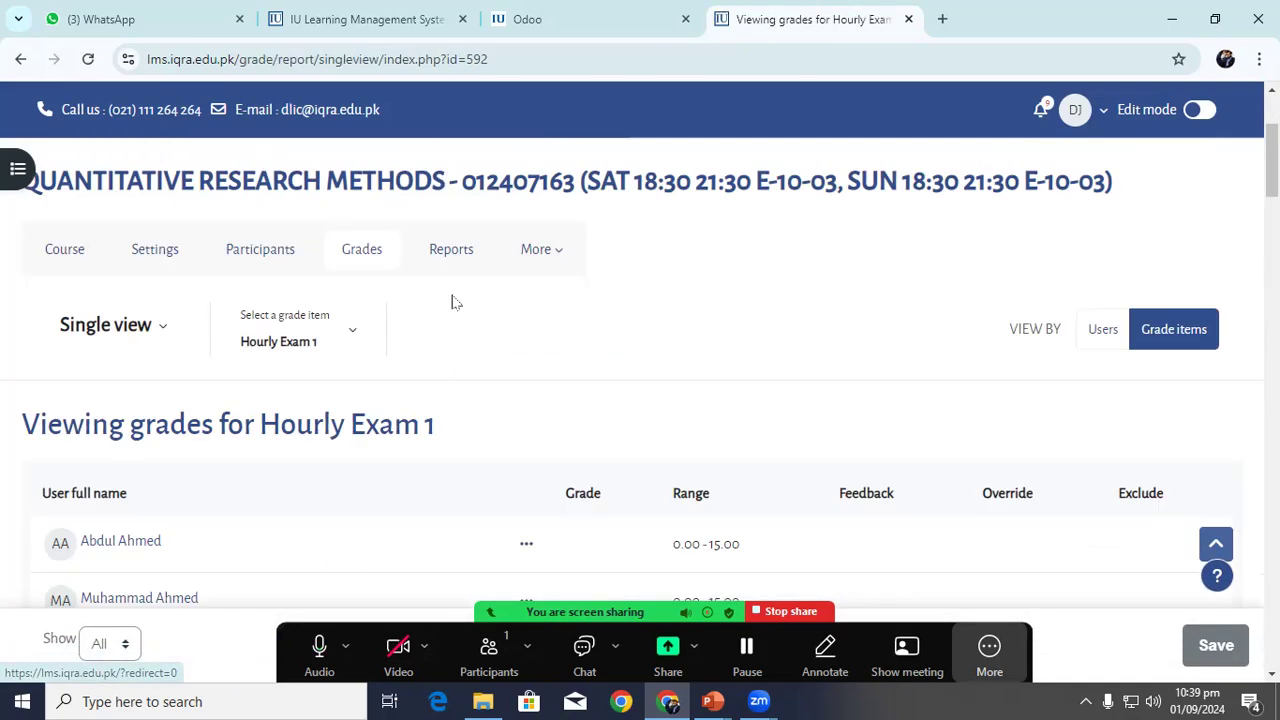
{"action": "left_click", "coordinate": [166, 269]}
{"action": "left_click", "coordinate": [133, 337]}
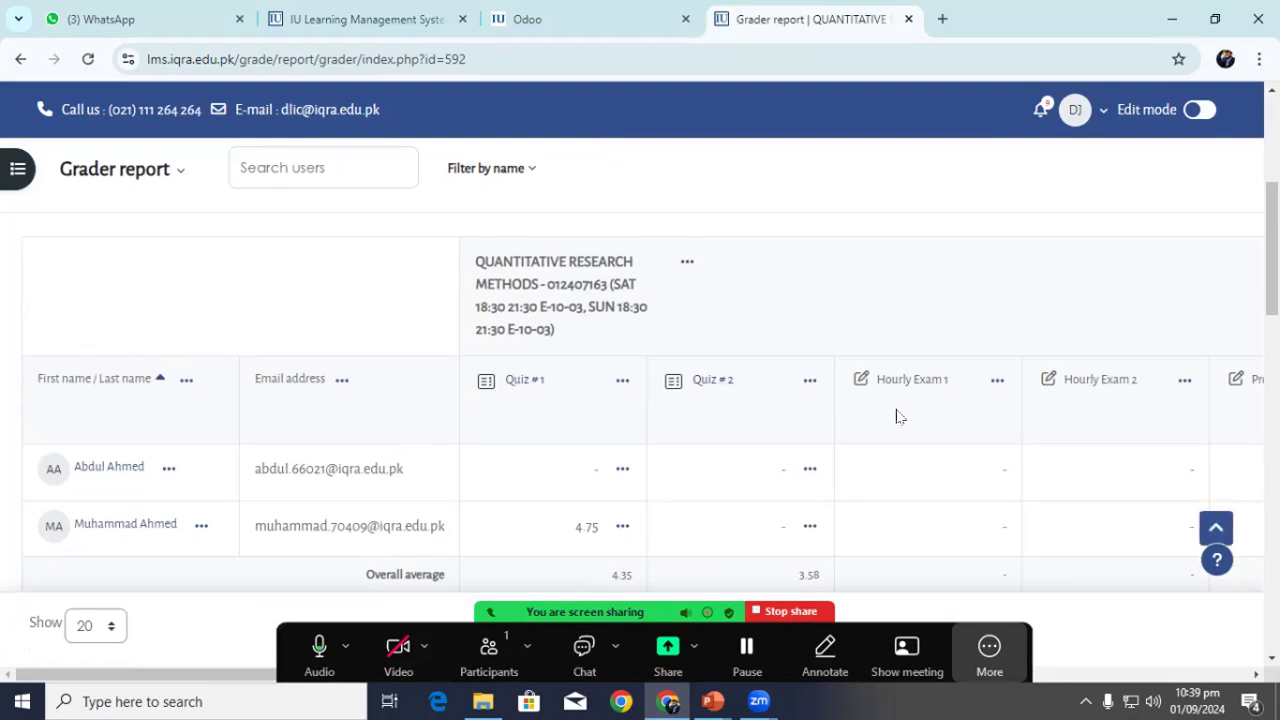
- Check the item weights and maximum grades in the gradebook setup, and return to the grader report
{"action": "left_click", "coordinate": [162, 170]}
{"action": "left_click", "coordinate": [145, 446]}
{"action": "scroll", "coordinate": [491, 371], "scroll_direction": "down", "scroll_amount": 8}
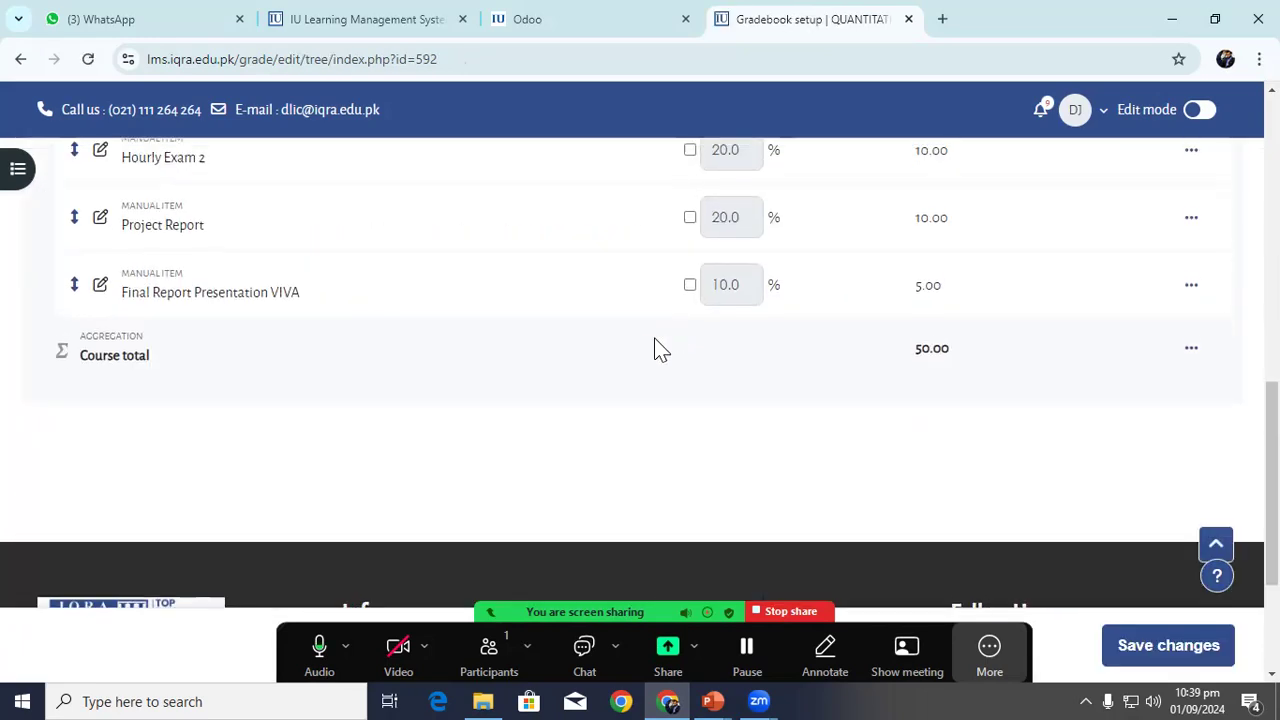
{"action": "scroll", "coordinate": [654, 349], "scroll_direction": "up", "scroll_amount": 6}
{"action": "scroll", "coordinate": [532, 336], "scroll_direction": "up", "scroll_amount": 1}
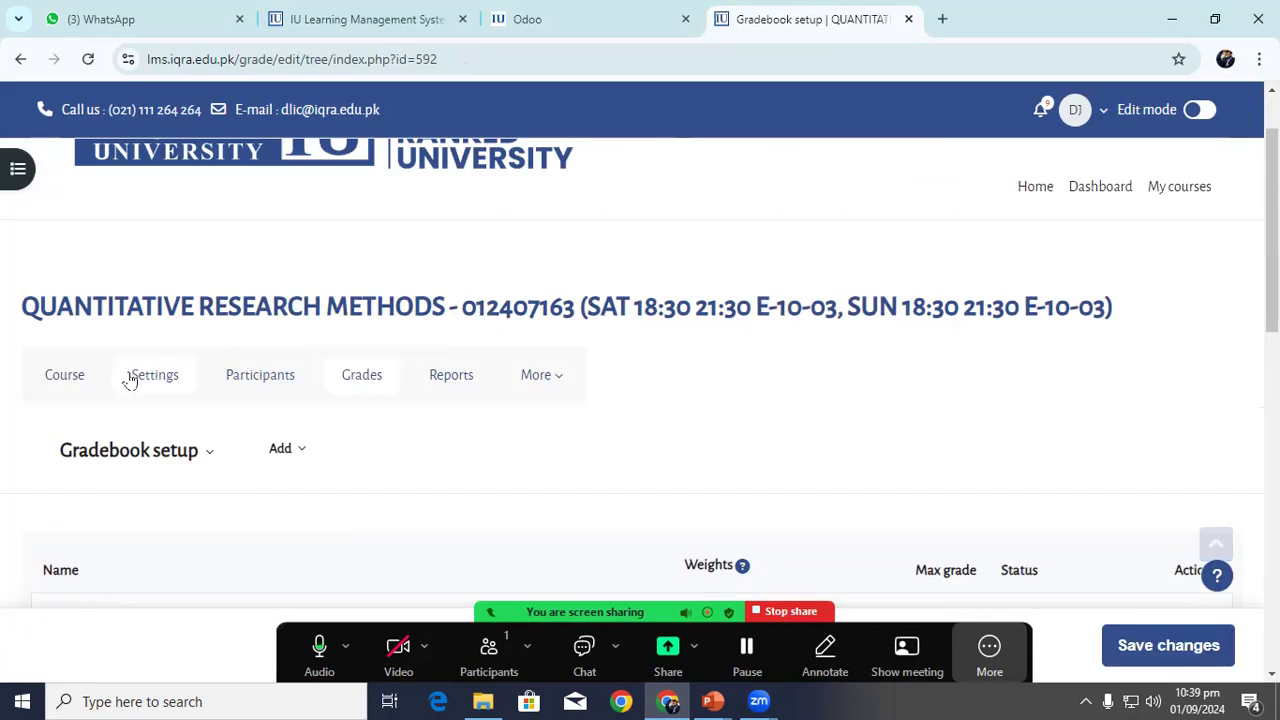
{"action": "left_click", "coordinate": [182, 464]}
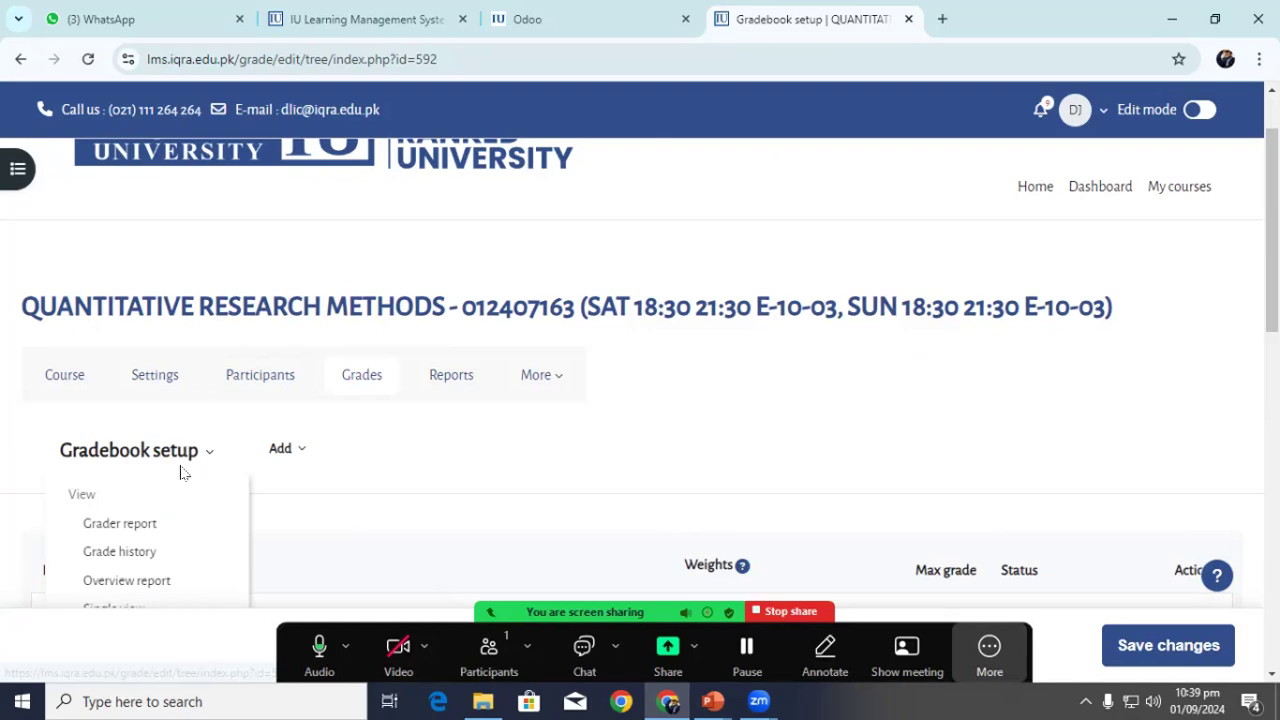
{"action": "left_click", "coordinate": [150, 525]}
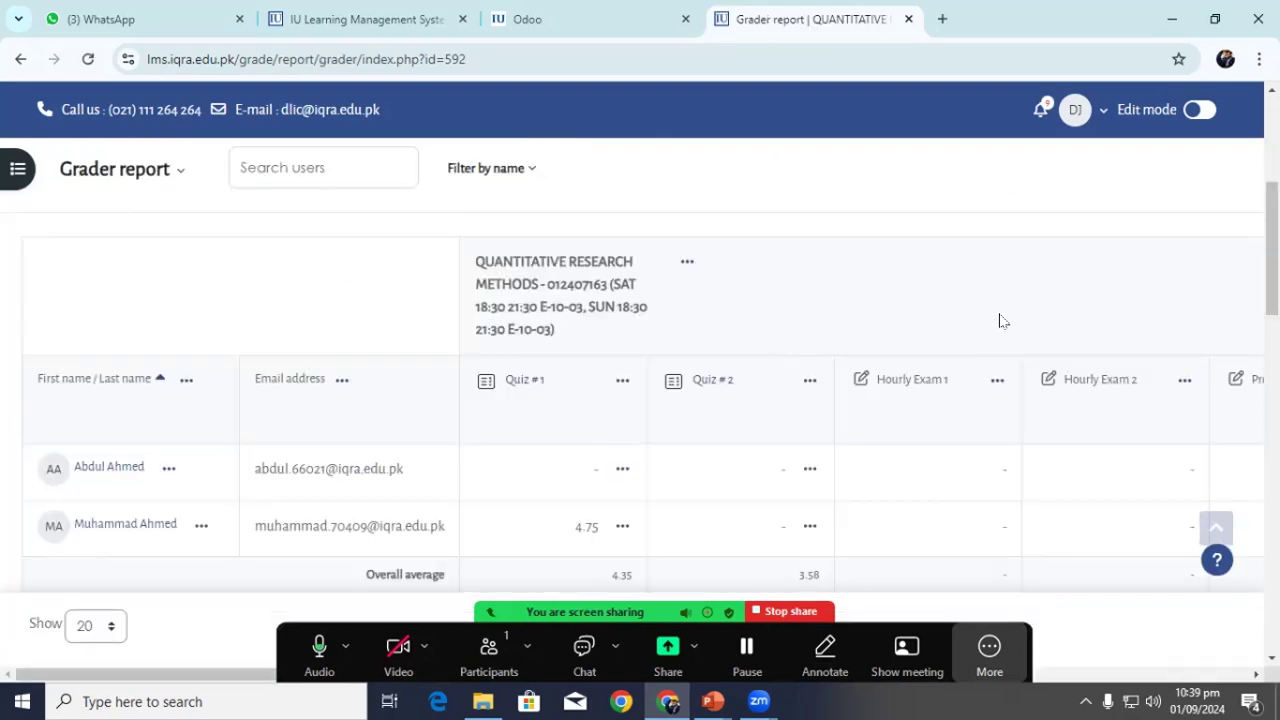
- Turn on edit mode in the grader report, look through the grade fields, and try to turn it off again
{"action": "left_click", "coordinate": [1197, 110]}
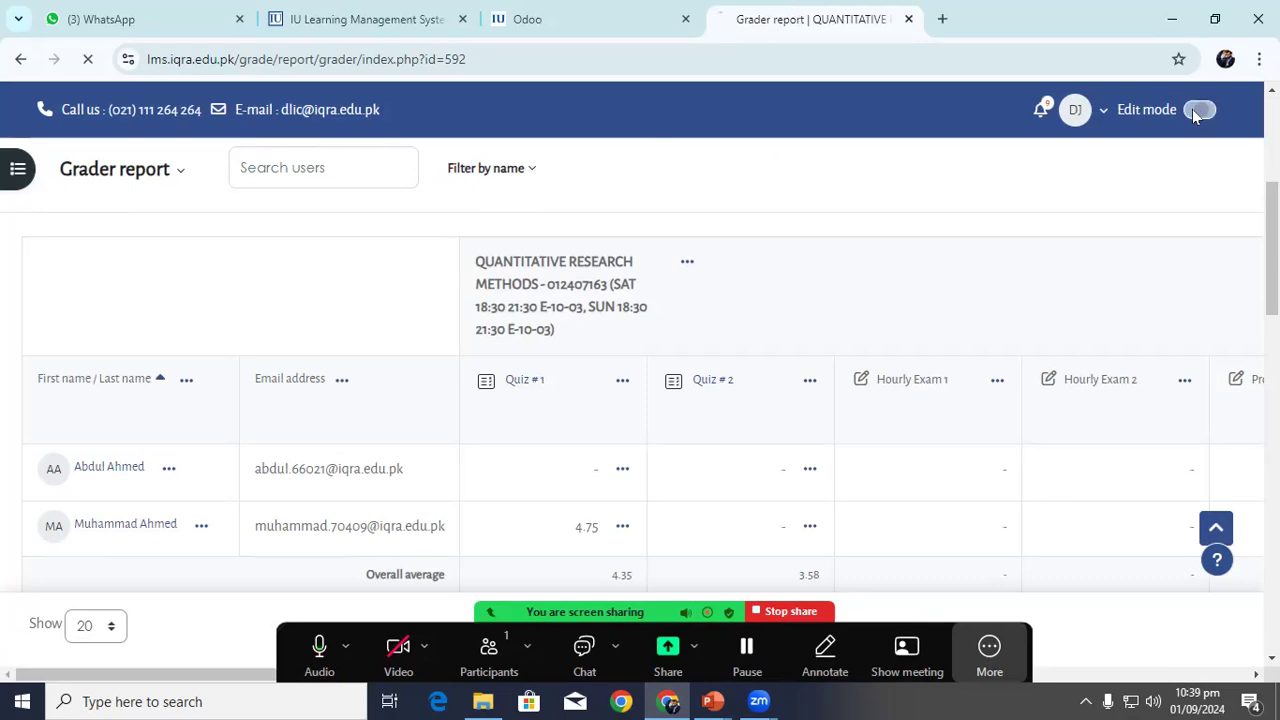
{"action": "left_click", "coordinate": [952, 470]}
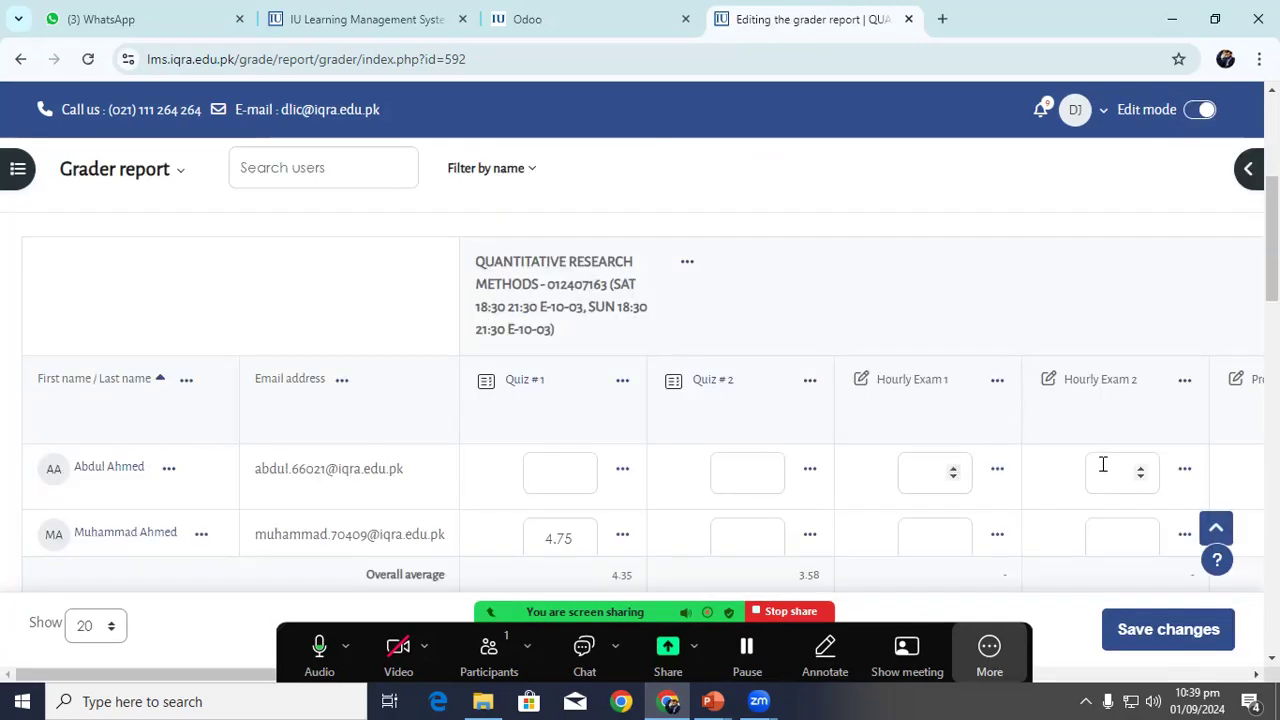
{"action": "scroll", "coordinate": [1103, 462], "scroll_direction": "down", "scroll_amount": 10}
{"action": "left_click", "coordinate": [1203, 110]}
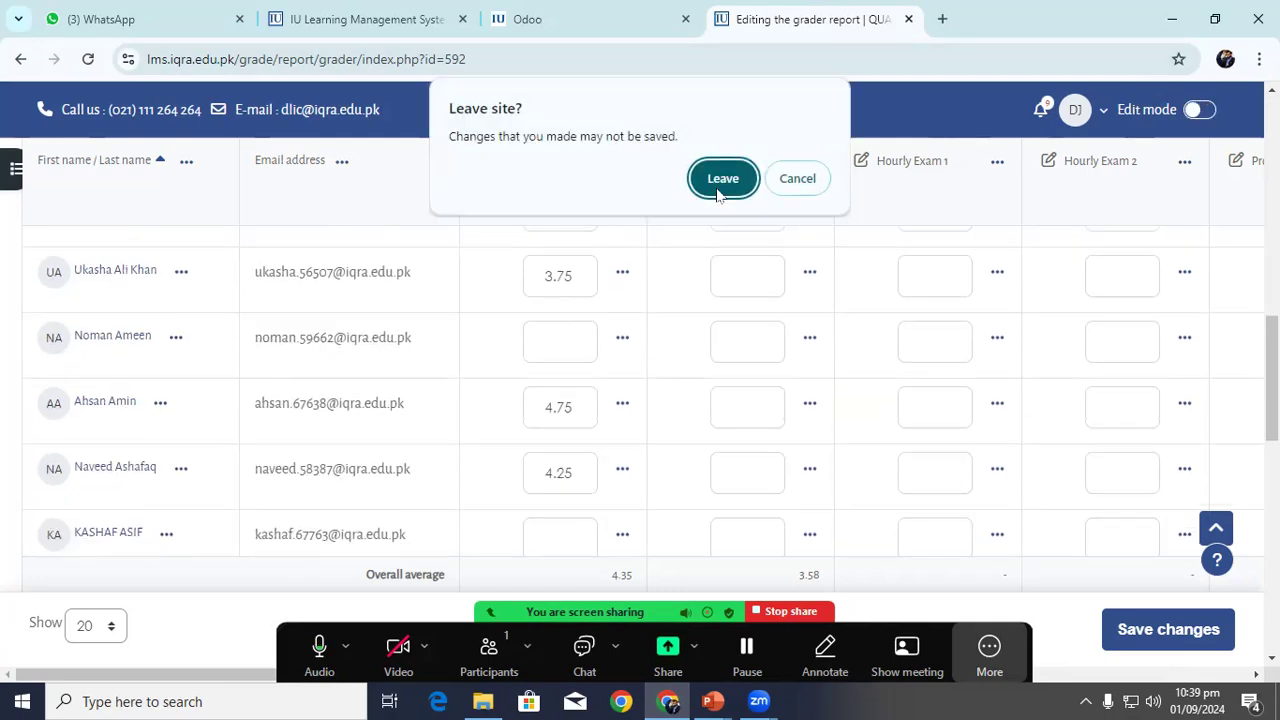
{"action": "left_click", "coordinate": [802, 182]}
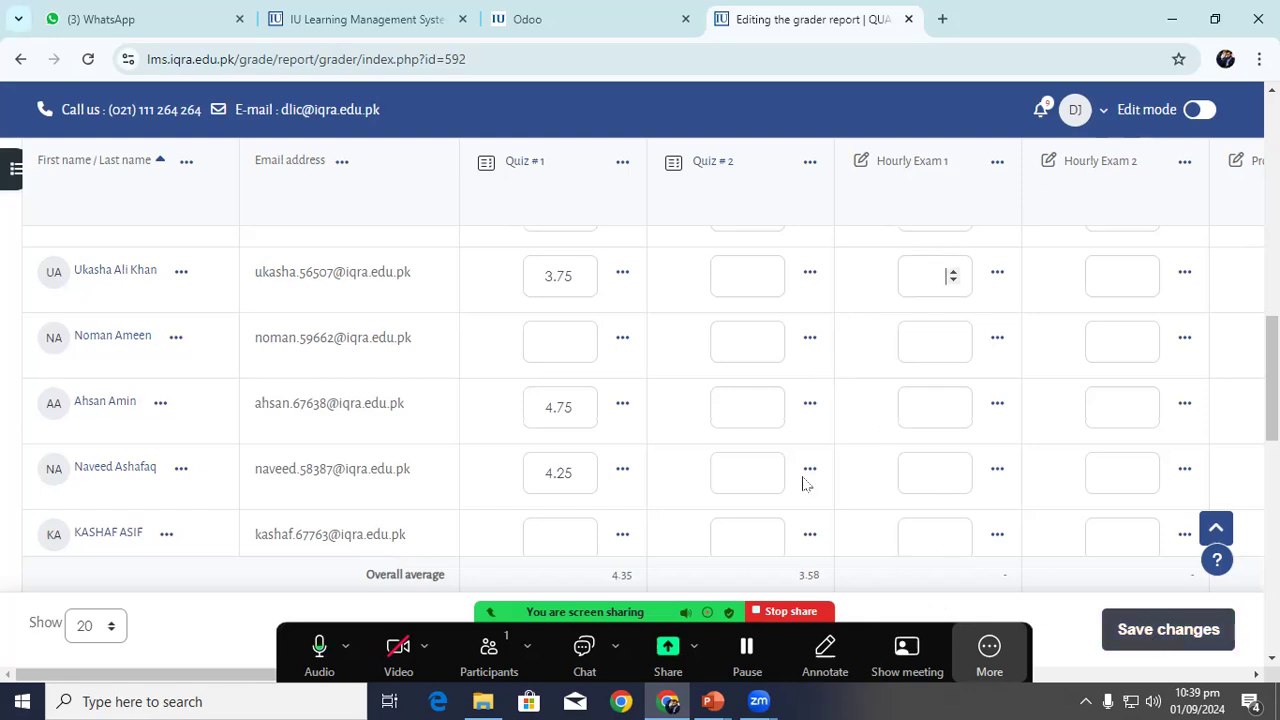
- Set the grader report to show all students and leave the page without saving changes
{"action": "scroll", "coordinate": [900, 420], "scroll_direction": "down", "scroll_amount": 5}
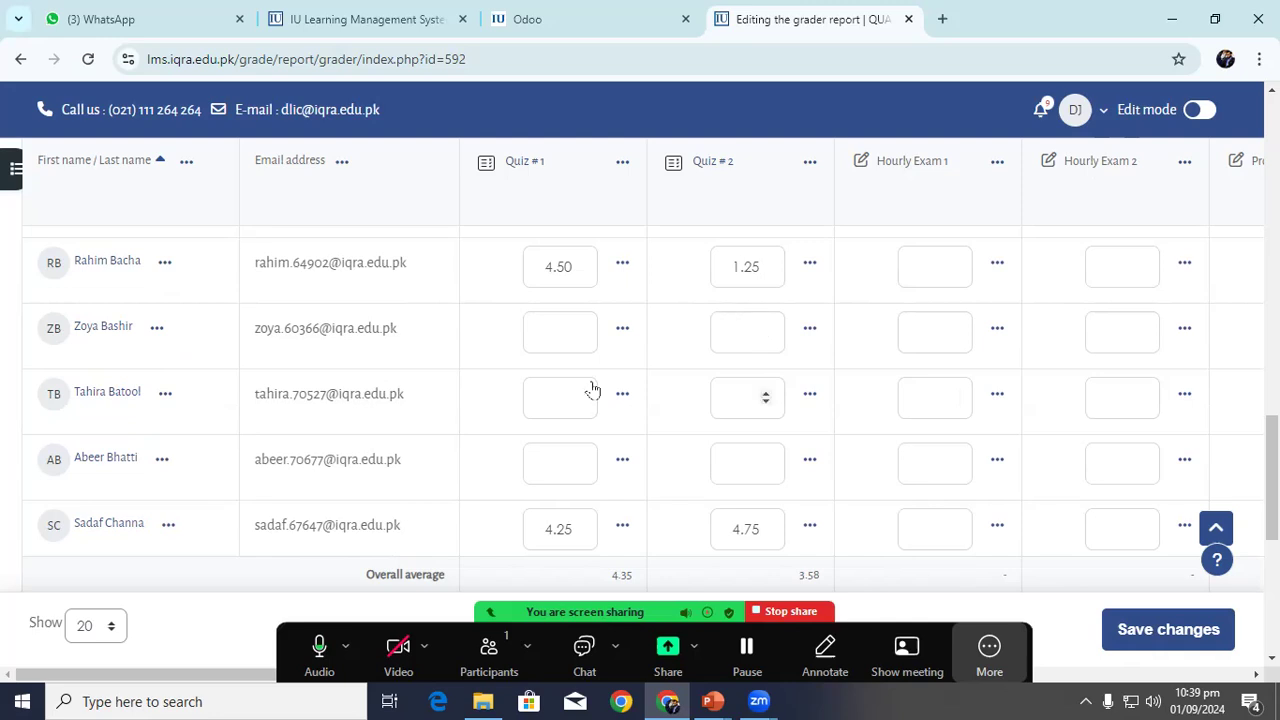
{"action": "left_click", "coordinate": [110, 627]}
{"action": "left_click", "coordinate": [85, 594]}
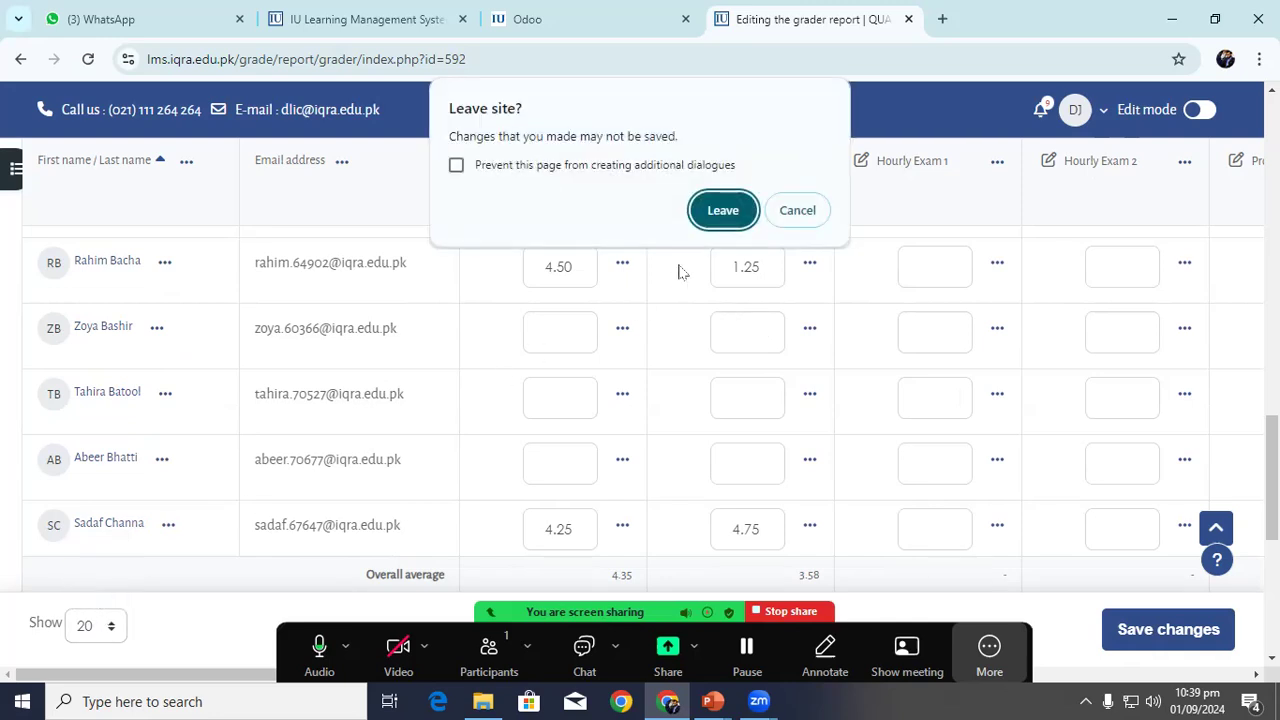
{"action": "left_click", "coordinate": [722, 209]}
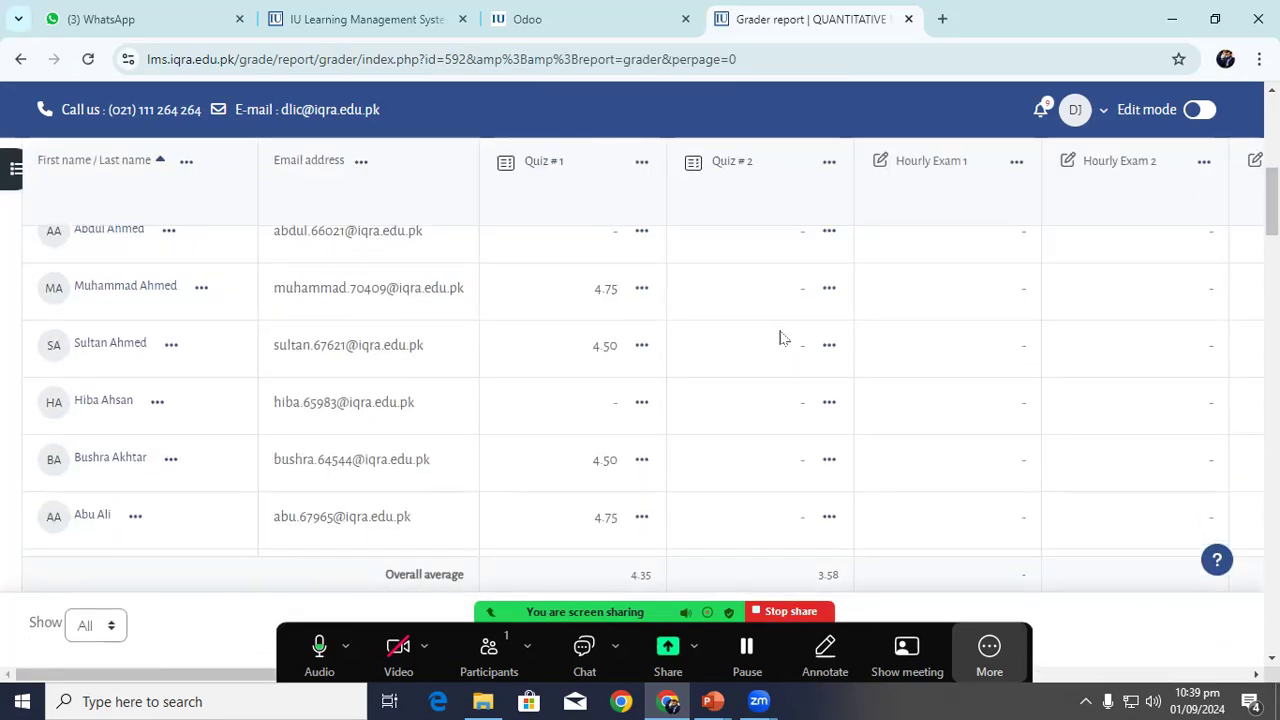
- Turn on edit mode for the full student list and go through the Hourly Exam 1 grade fields
{"action": "left_click", "coordinate": [1199, 110]}
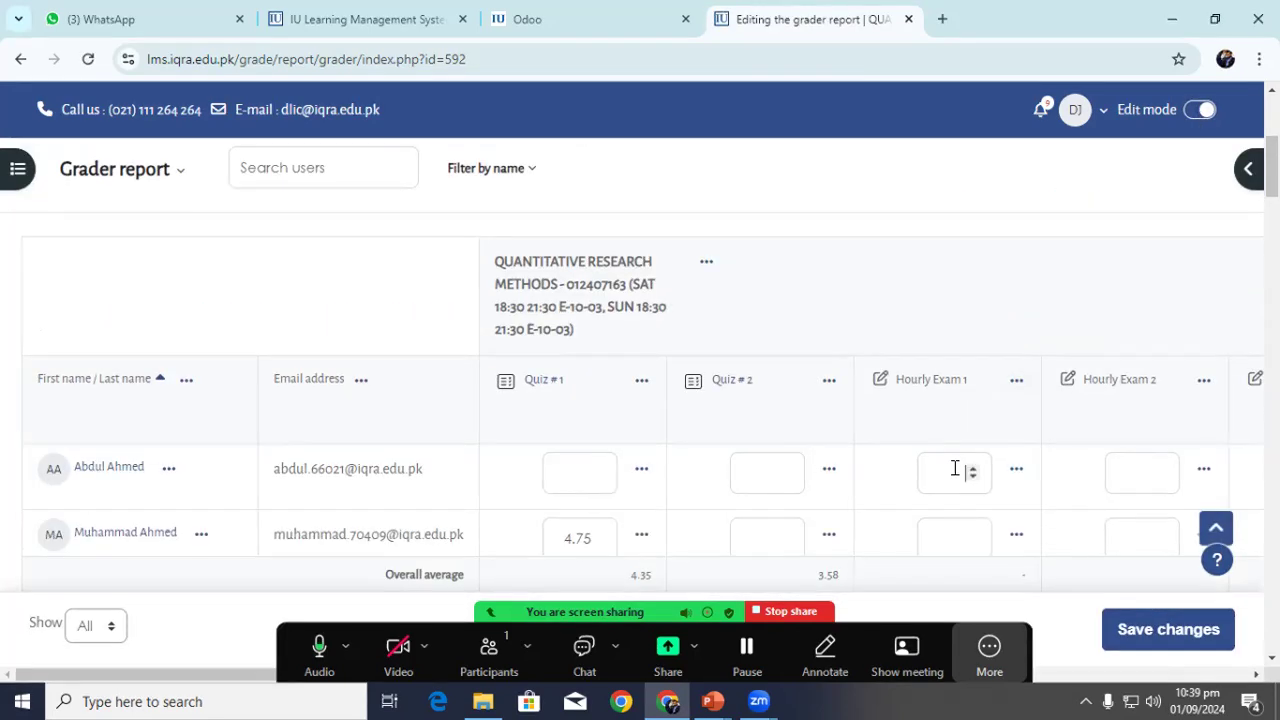
{"action": "scroll", "coordinate": [957, 470], "scroll_direction": "down", "scroll_amount": 12}
{"action": "scroll", "coordinate": [957, 465], "scroll_direction": "down", "scroll_amount": 10}
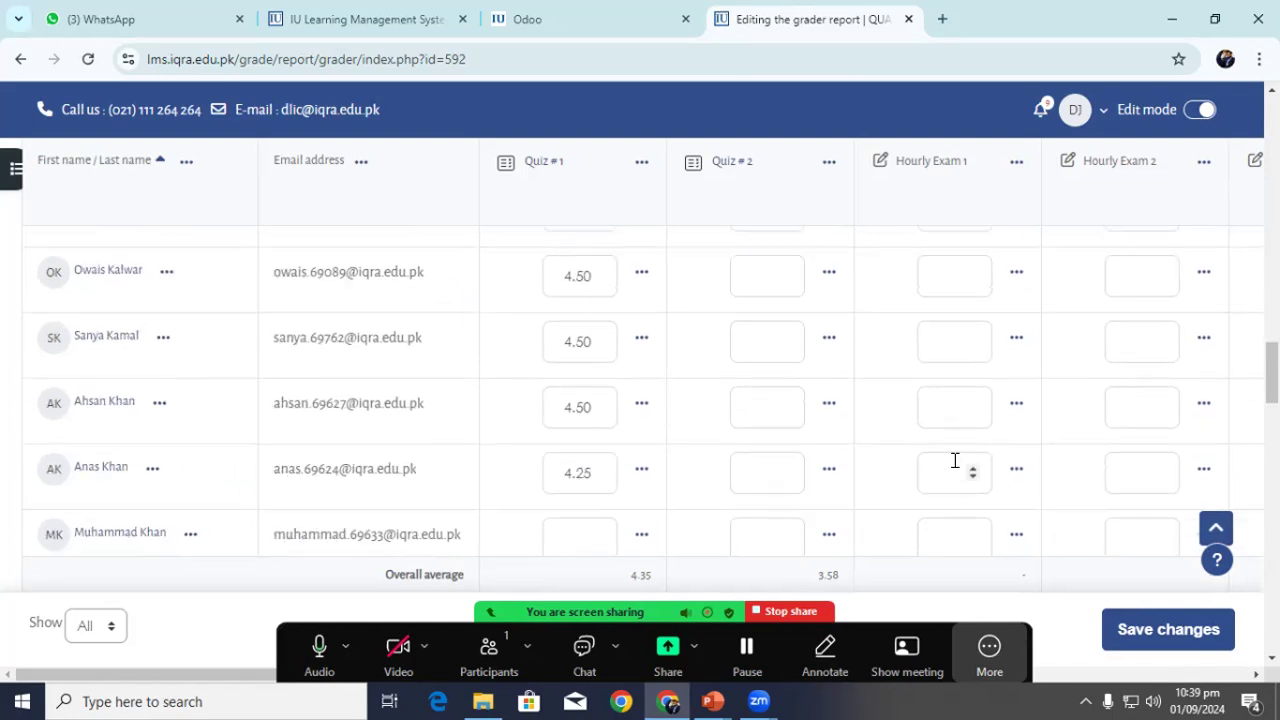